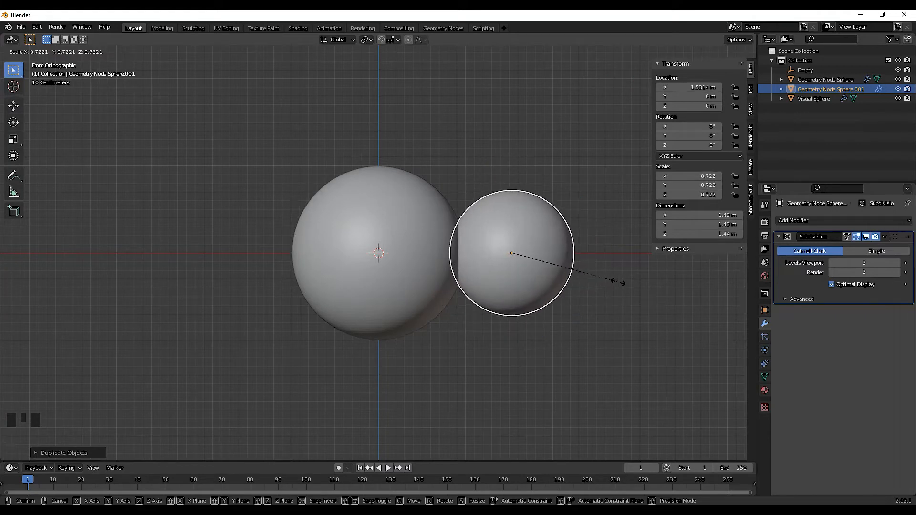
Scale the duplicated sphere to 0.710 and move it along X to about 1.657 m, beside the large sphere
left_click(617, 282)
key("g")
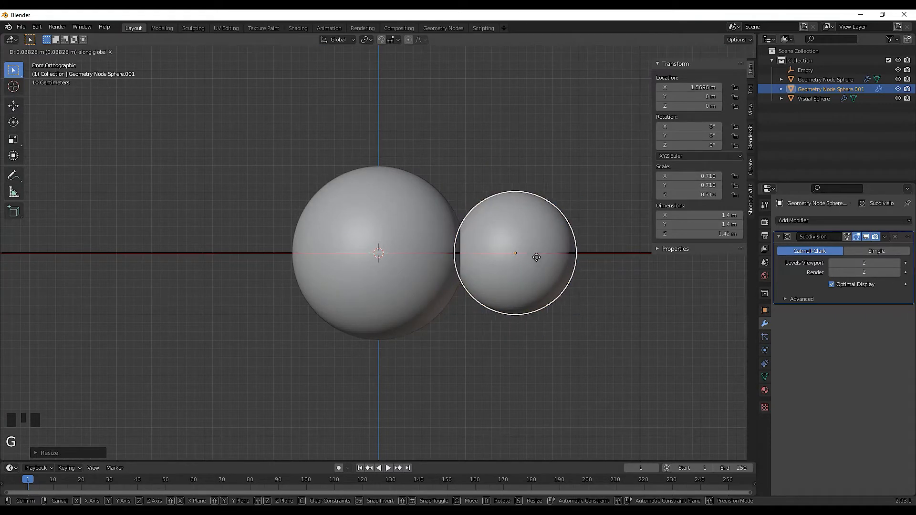
left_click(544, 259)
Duplicate the small sphere in place and set the copy's X location to -1.6572 m, opposite the original
key("shift+d")
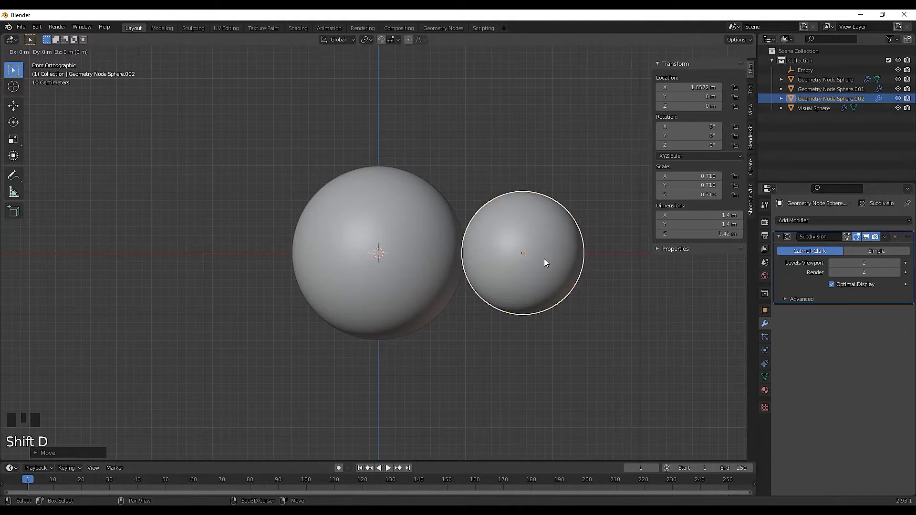
left_click(544, 259)
left_click(689, 88)
type("-")
key("Return")
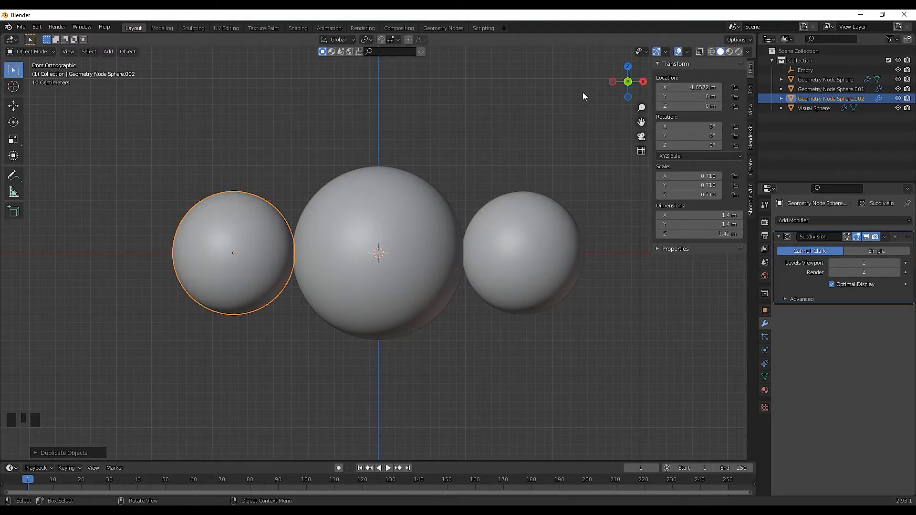
Parent both small spheres to the Empty
left_click(546, 232)
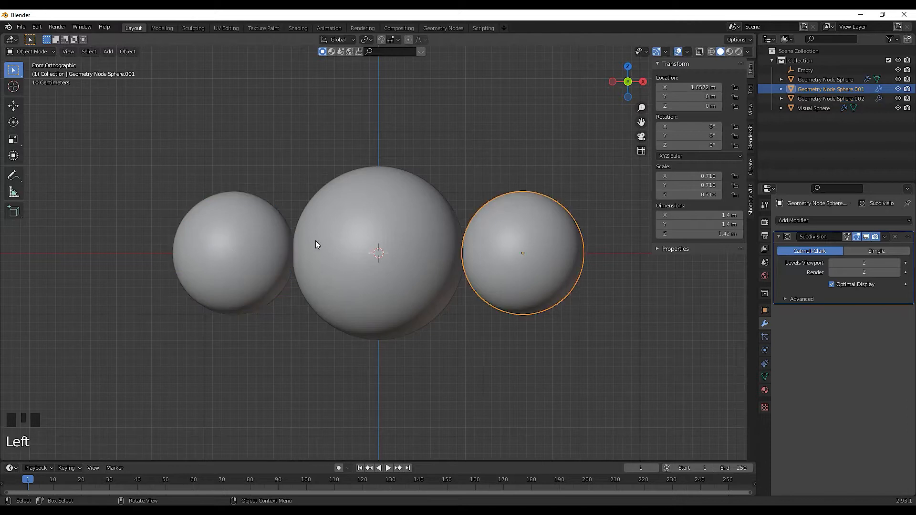
left_click(232, 247, "shift")
left_click(811, 70, "ctrl")
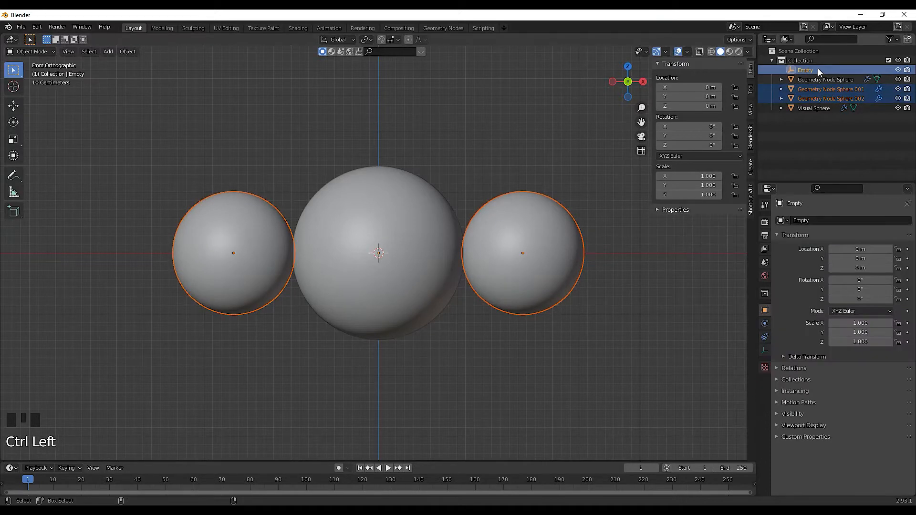
key("ctrl+p")
left_click(434, 236)
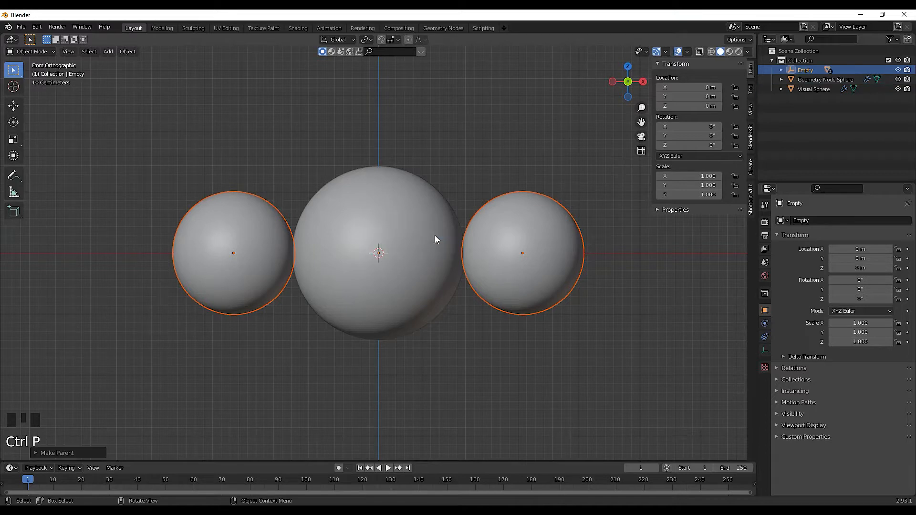
Move the Empty and Geometry Node Sphere.001 into a new collection named Empty Sphere 1
left_click(782, 69)
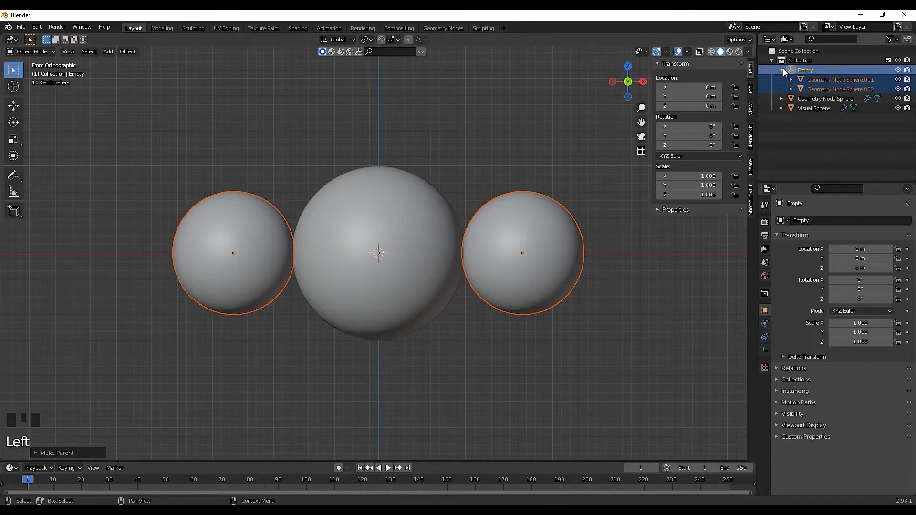
left_click(551, 134)
scroll(428, 202, "down", 2)
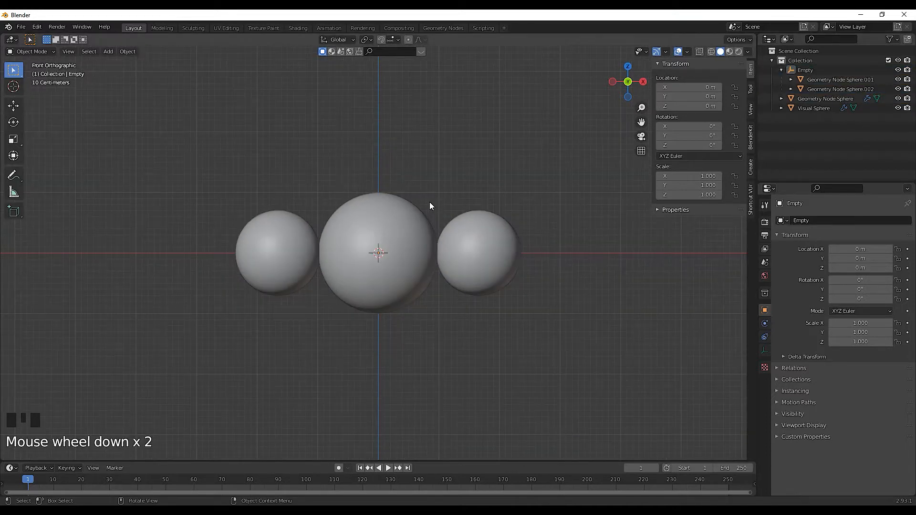
left_click(826, 79)
left_click(817, 70, "ctrl")
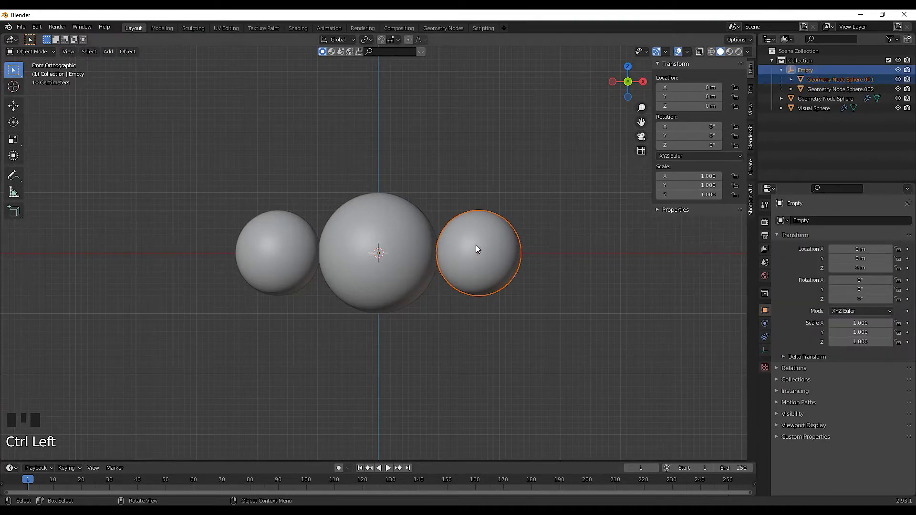
key("m")
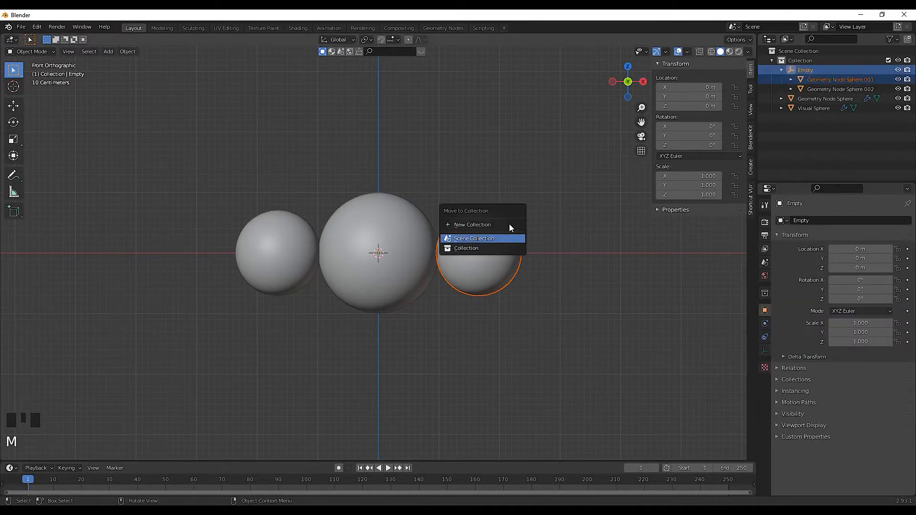
left_click(465, 225)
type("Empty Sphere")
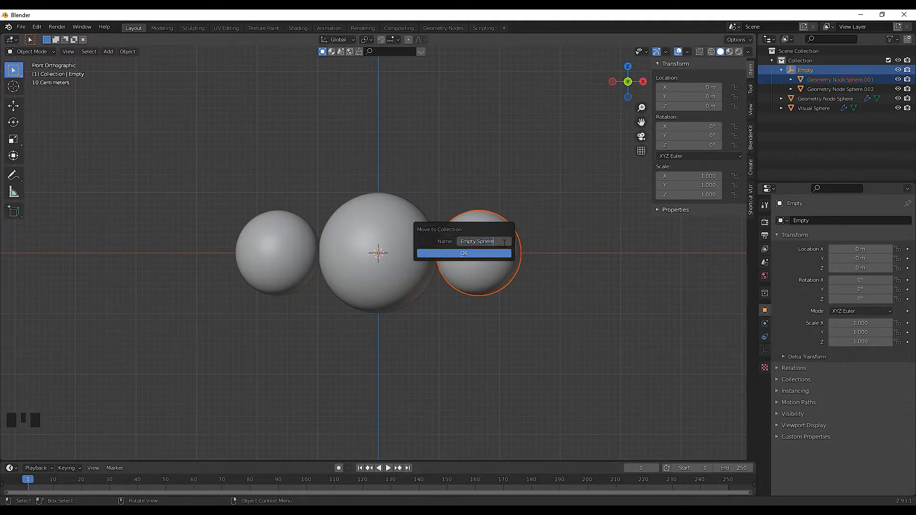
left_click(501, 253)
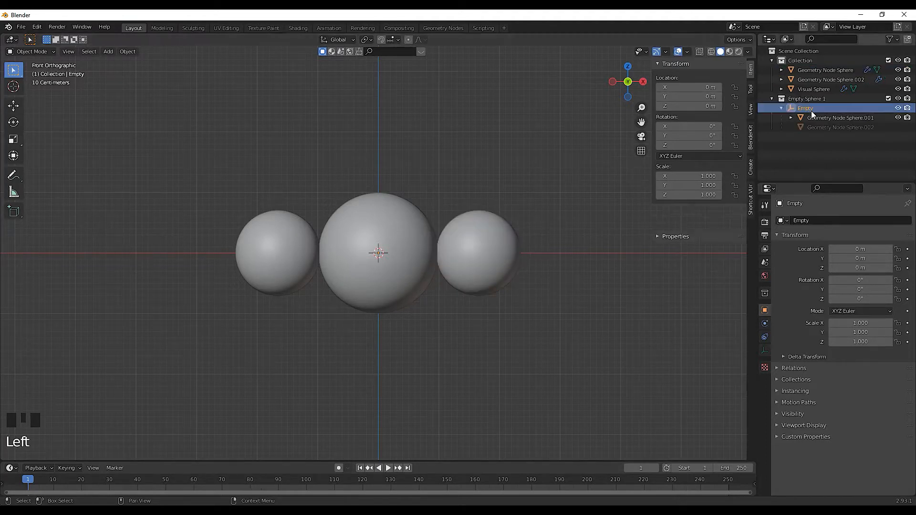
Move the Empty and Geometry Node Sphere.002 into a new collection named Empty Sphere 2
left_click(291, 238, "shift")
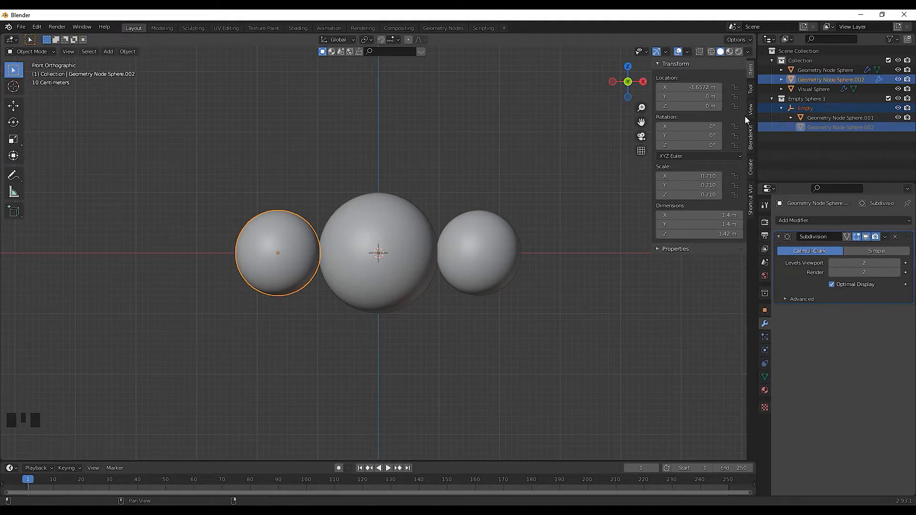
left_click(280, 240)
left_click(281, 239)
left_click(806, 109, "ctrl")
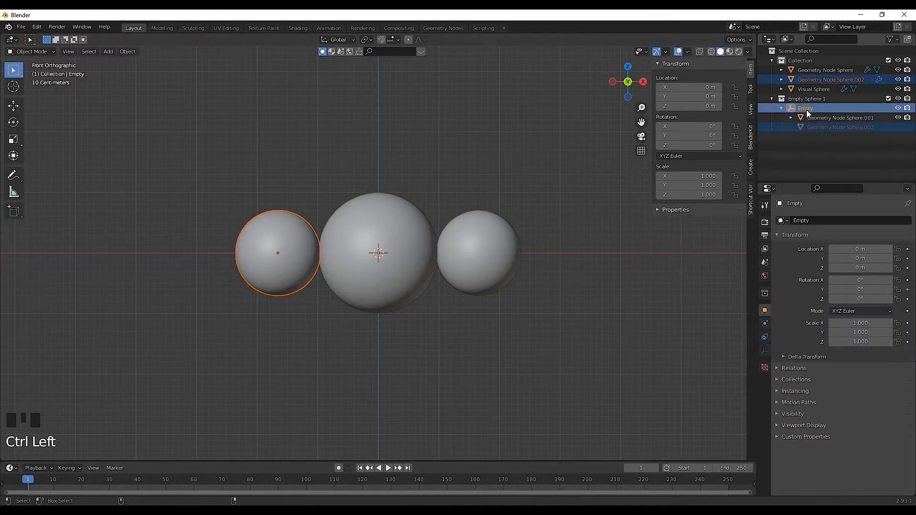
key("m")
left_click(456, 189)
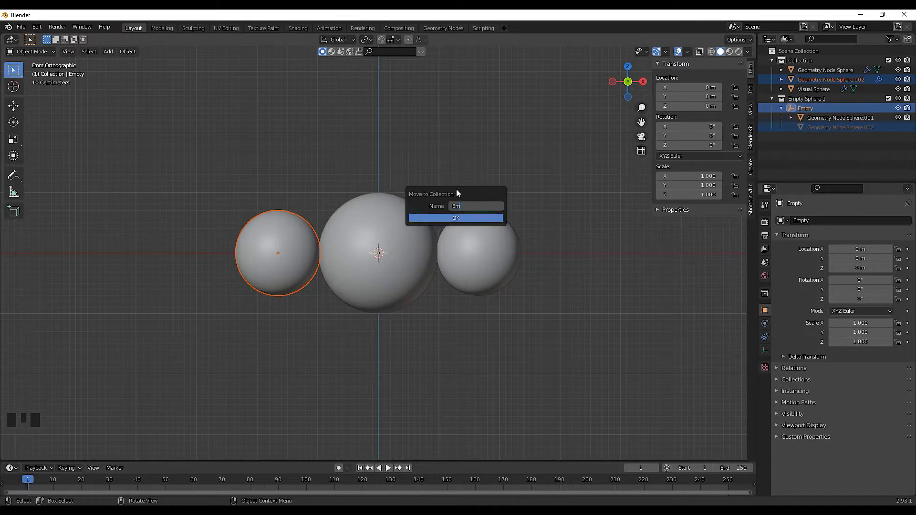
type("Empty Sphere 2")
key("Return")
key("Return")
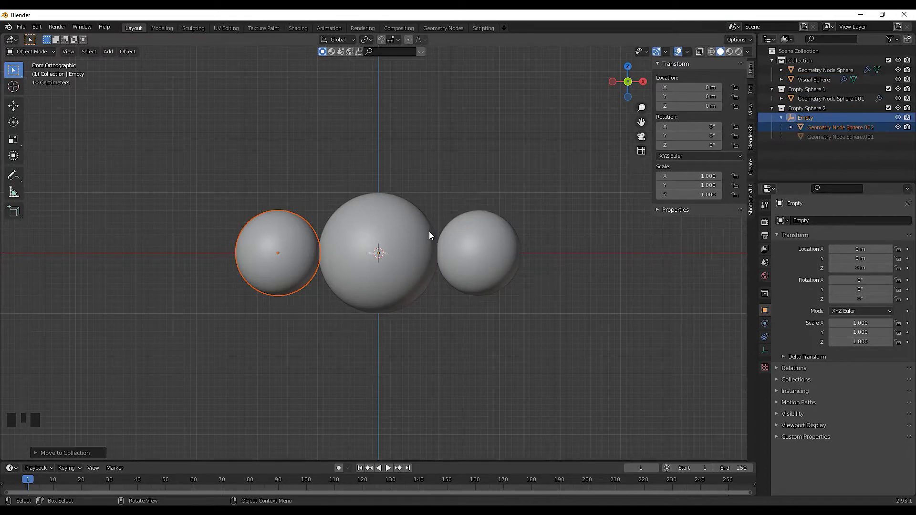
Collapse the Empty Sphere 1 collection and select the Empty inside Empty Sphere 2
left_click(772, 108)
left_click(772, 89)
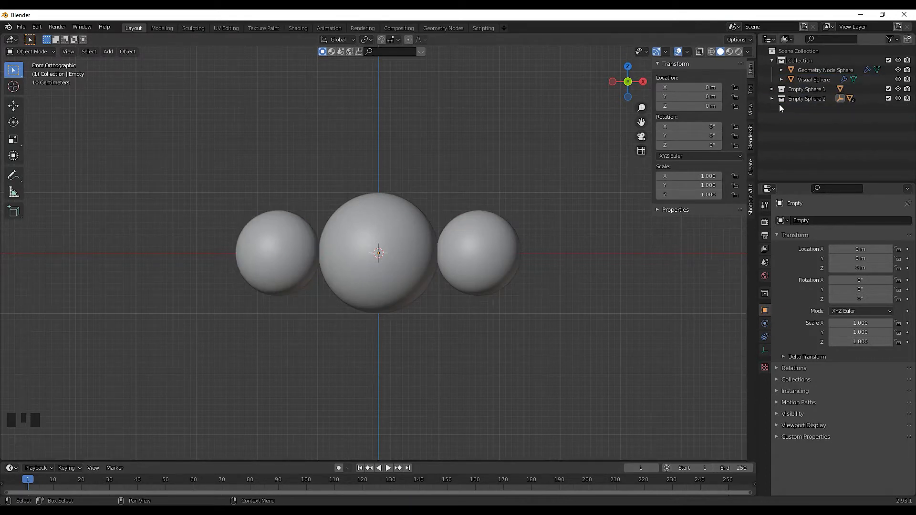
left_click(772, 98)
left_click(781, 108)
left_click_drag(688, 126, 662, 145)
key("ctrl+z")
key("ctrl+z")
Drive the Empty's Z rotation with the expression #frame*.04
left_click(690, 145)
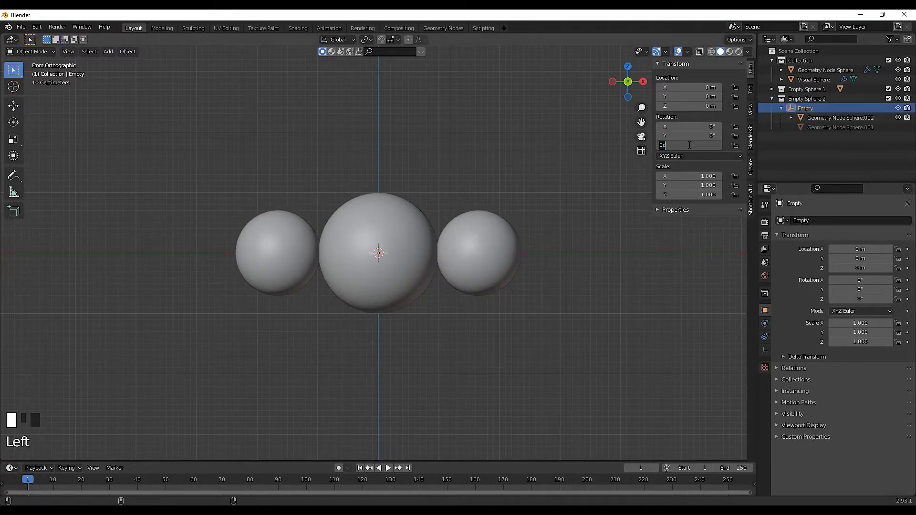
type("#frame*.04")
key("Return")
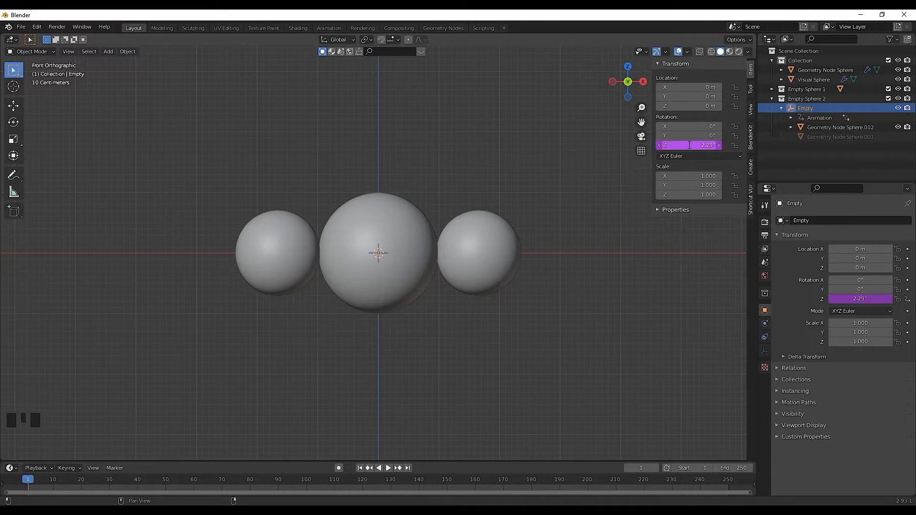
Drive the Empty's X rotation with the expression #frame*.04 and play the animation briefly
left_click(673, 125)
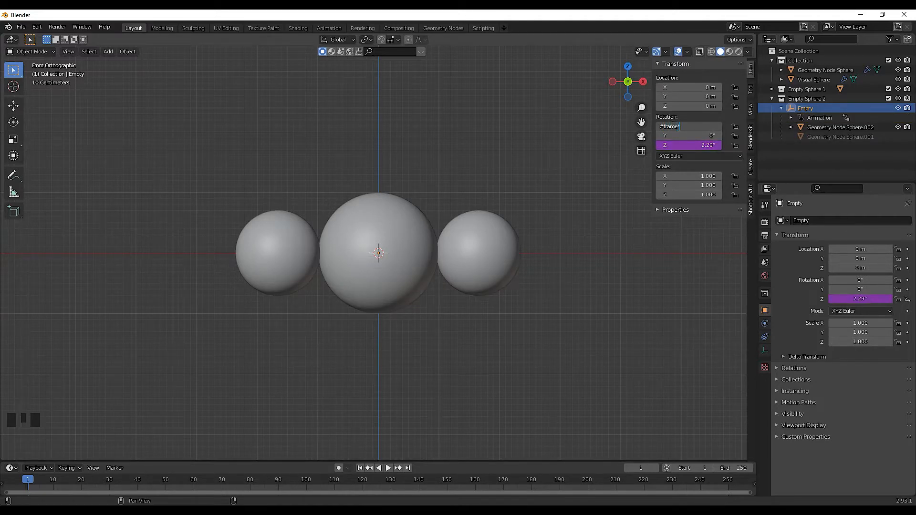
type("#frame*.04")
key("Return")
key("space")
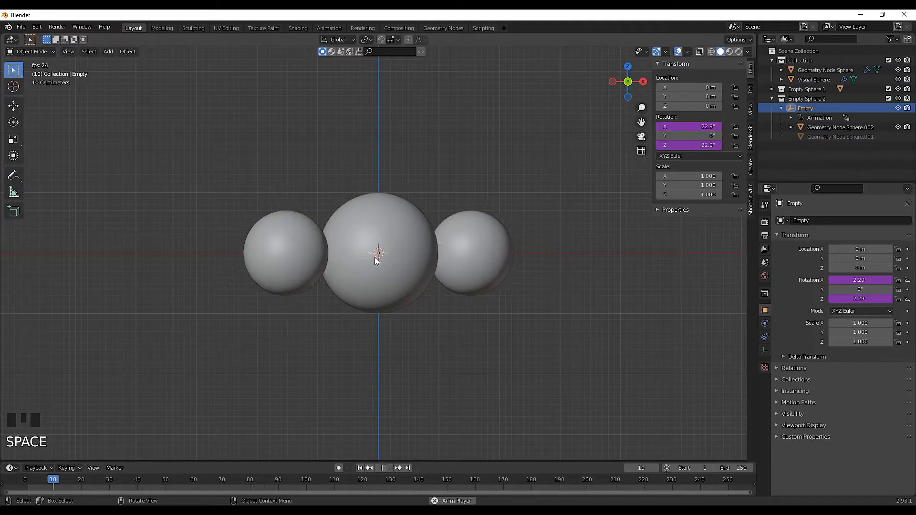
key("space")
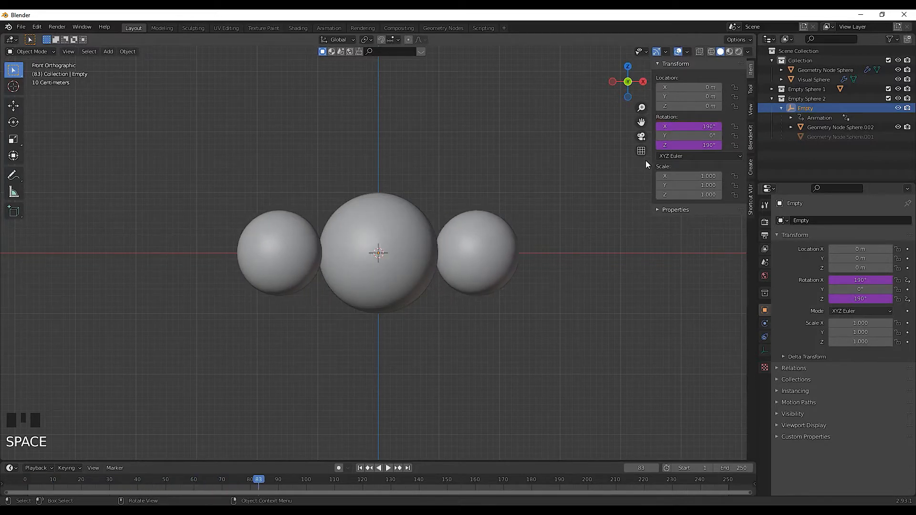
Drive the Empty's Y rotation with a #frame expression at the same rate but negative, and play the animation from the first frame
left_click(682, 135)
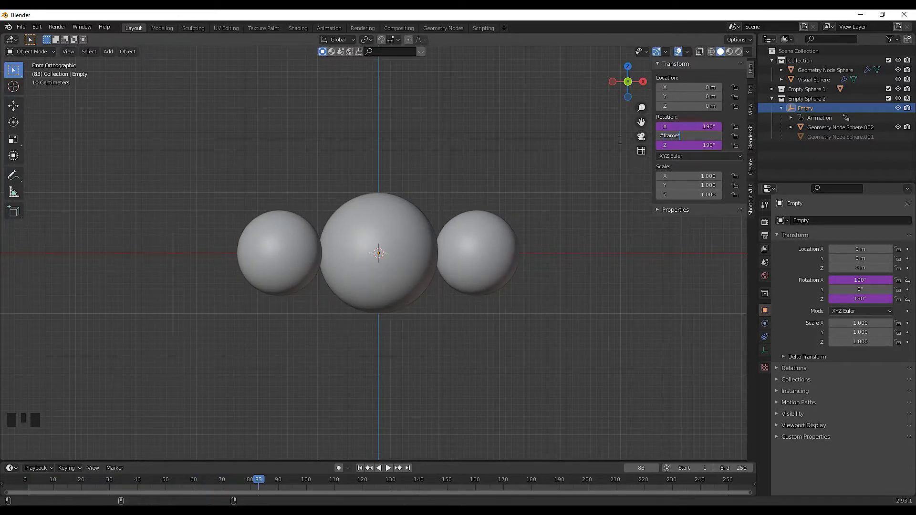
key("Return")
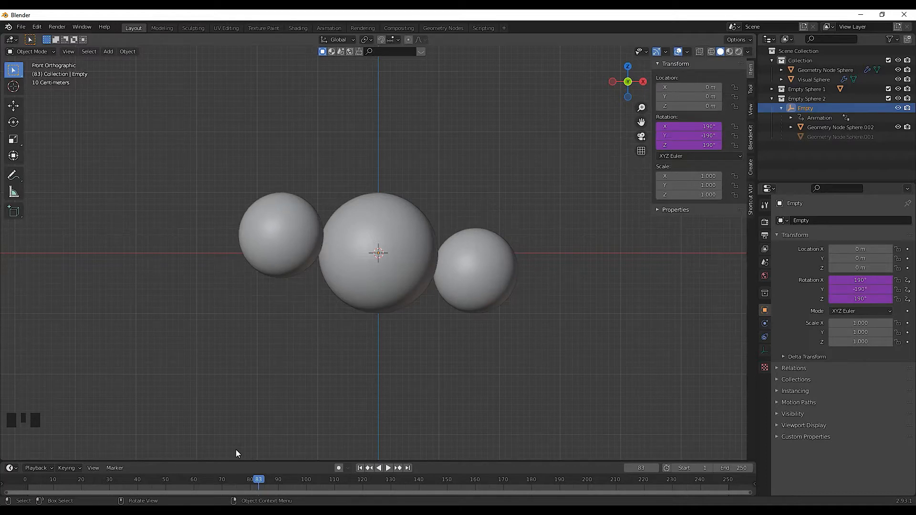
key("shift+Left")
key("space")
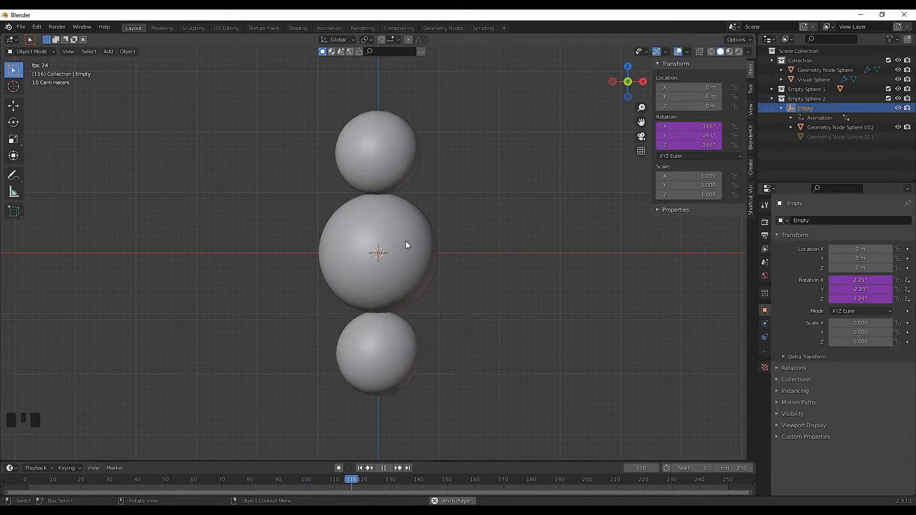
key("space")
key("shift+Left")
Add Dynamic Paint physics to the large central Geometry Node Sphere and make it a canvas
scroll(415, 233, "down", 3)
scroll(426, 226, "up", 1)
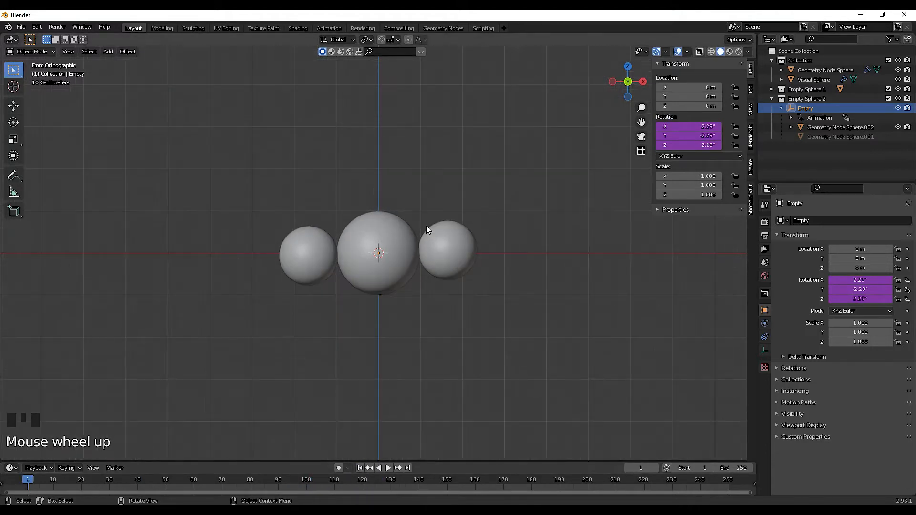
scroll(417, 273, "up", 2)
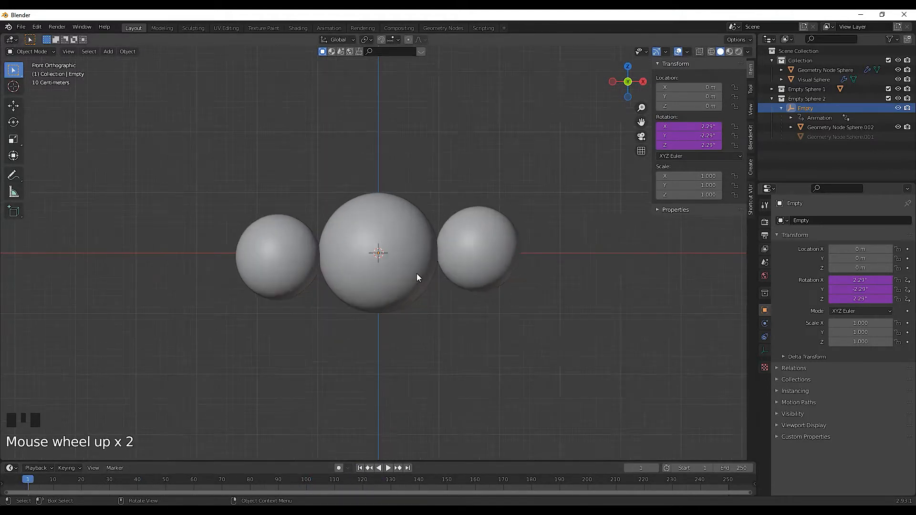
left_click(423, 230)
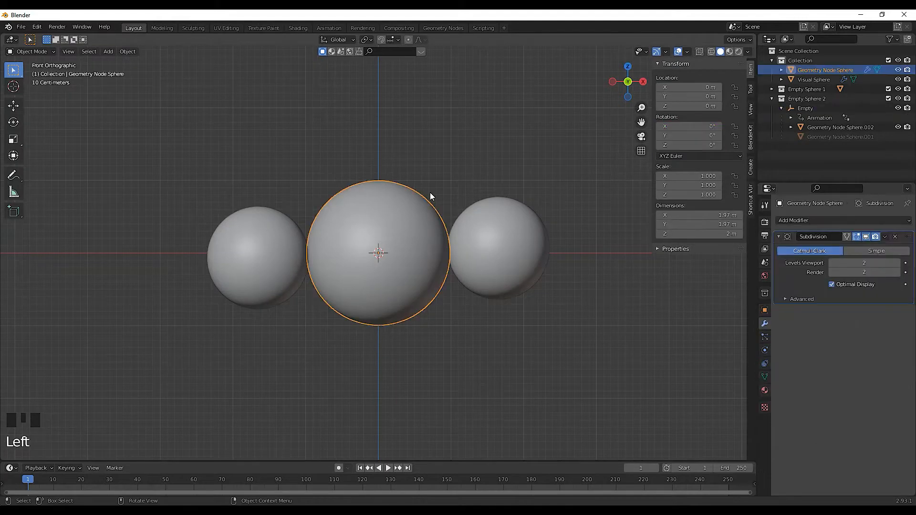
left_click(765, 348)
left_click(814, 254)
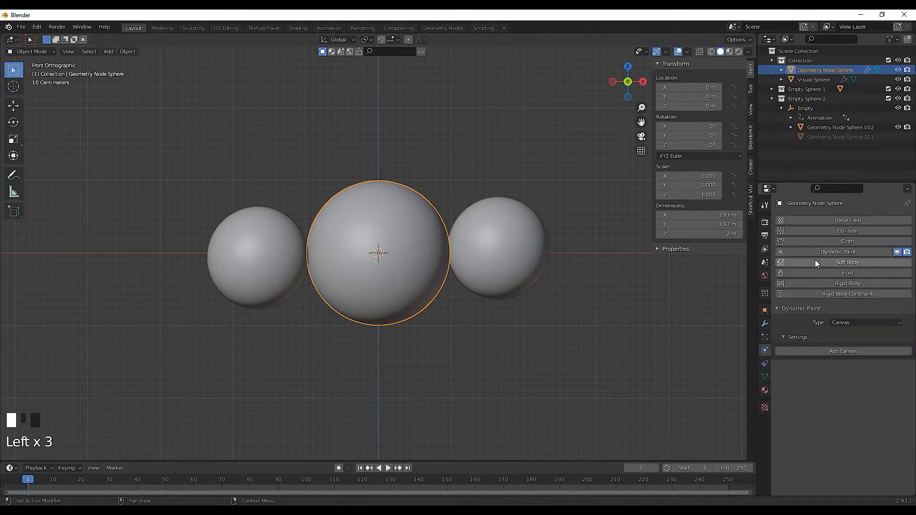
left_click(846, 350)
Make Geometry Node Sphere.001 a Dynamic Paint brush and set its paint color to red
left_click(506, 246)
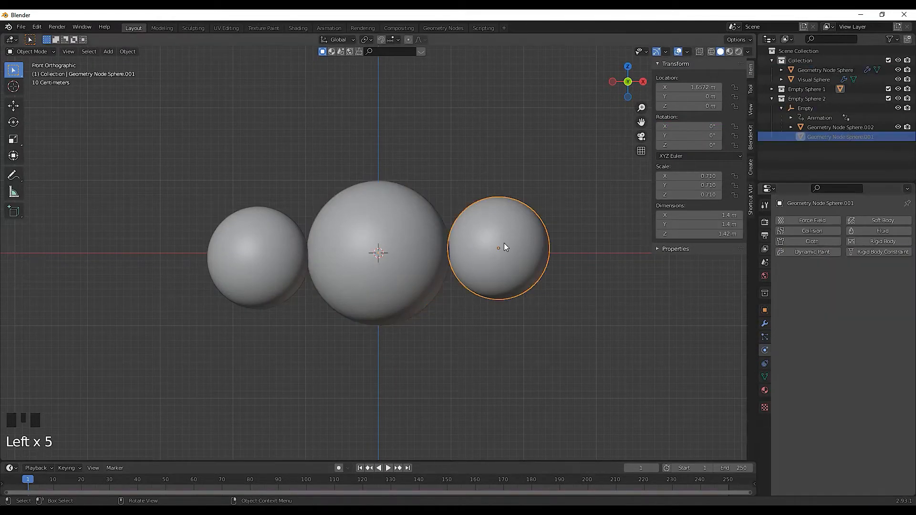
left_click(814, 252)
left_click(859, 323)
left_click(838, 352)
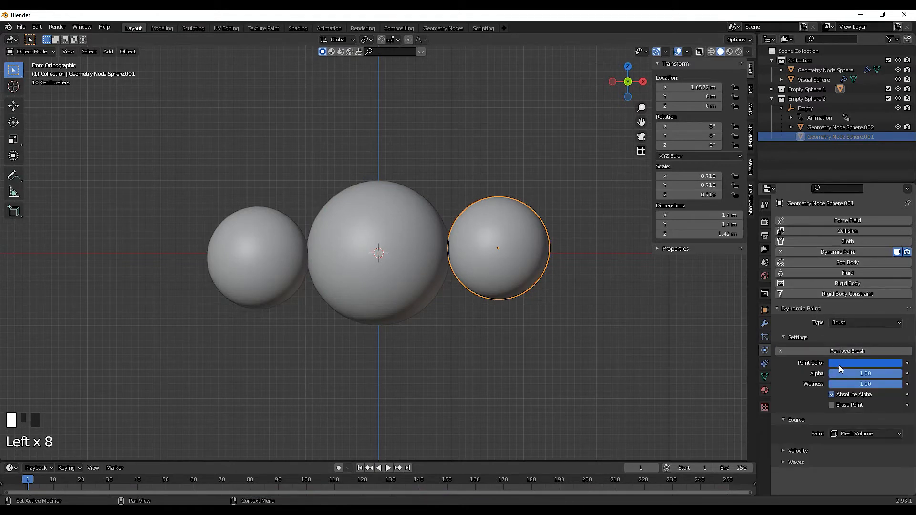
left_click(840, 365)
mouse_move(850, 332)
left_mouse_down()
mouse_move(818, 332)
mouse_move(885, 350)
left_mouse_up()
Set the paint source of the Geometry Node Sphere.001 brush to Proximity and change its wave type
left_click(850, 435)
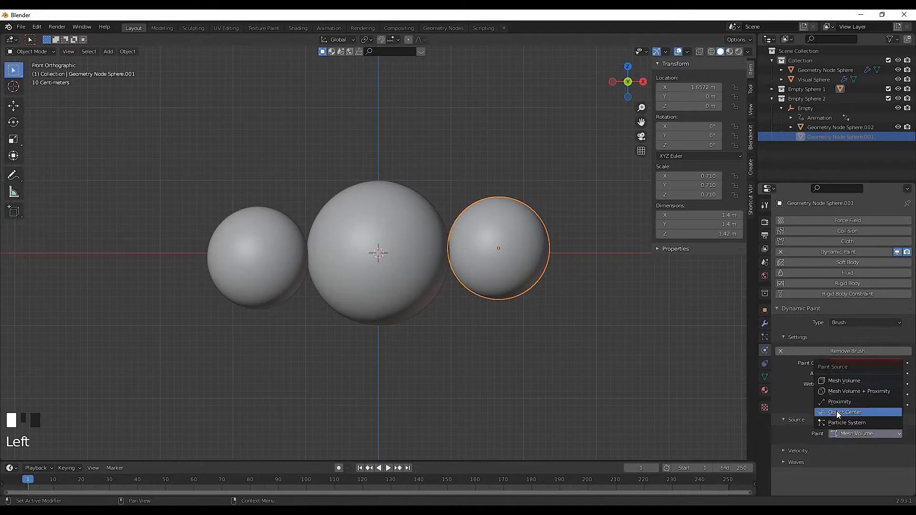
left_click(840, 409)
scroll(809, 451, "down", 6)
scroll(796, 448, "down", 6)
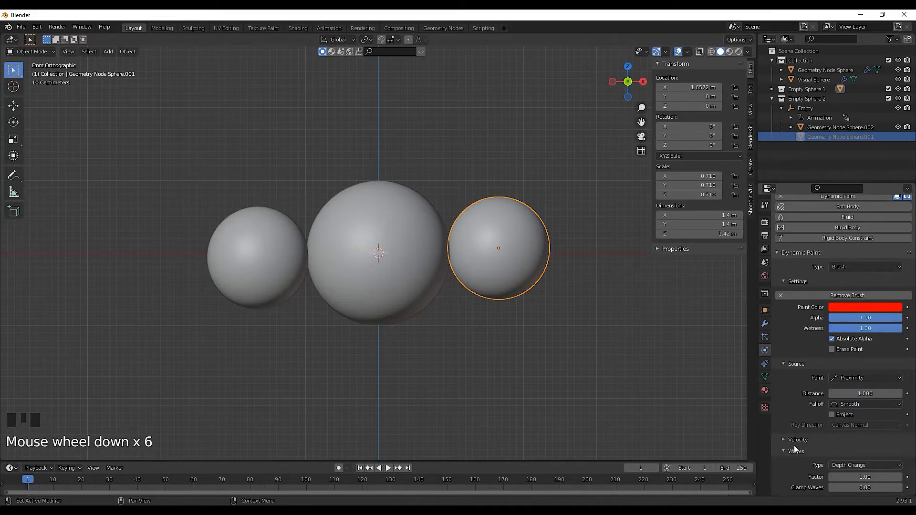
left_click(854, 465)
left_click(851, 446)
Add Dynamic Paint physics to Geometry Node Sphere.002 and make it a brush
left_click(264, 250)
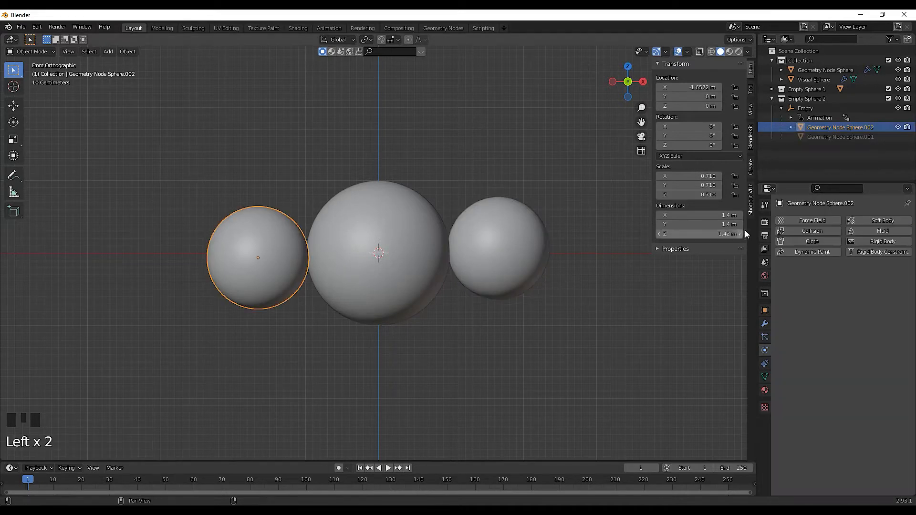
left_click(808, 253)
left_click(843, 322)
left_click(841, 343)
left_click(826, 355)
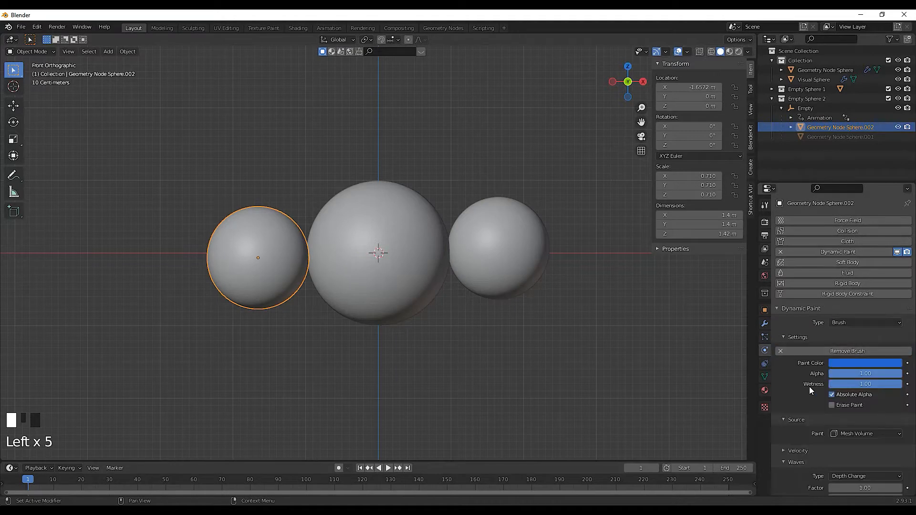
Set the Geometry Node Sphere.002 brush's paint color to red and its paint source to Proximity
scroll(809, 387, "down", 3)
left_click(843, 351)
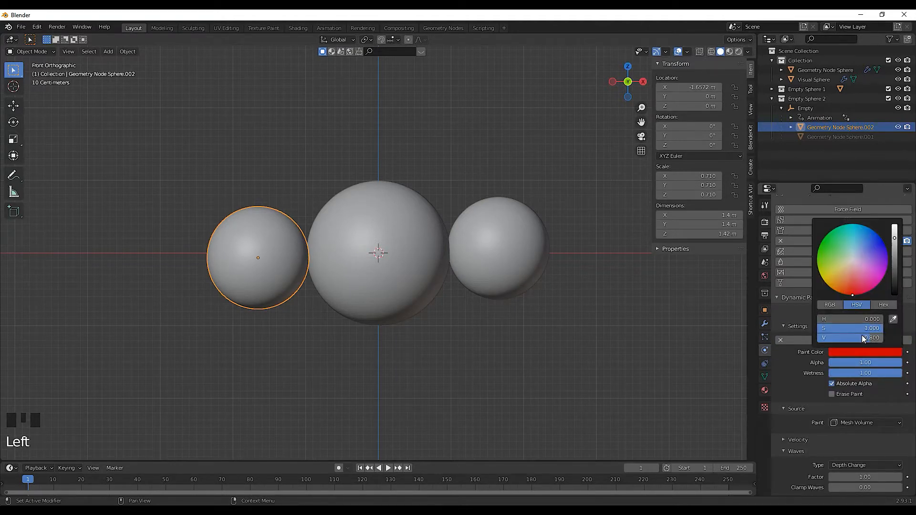
left_click(867, 422)
left_click(819, 453)
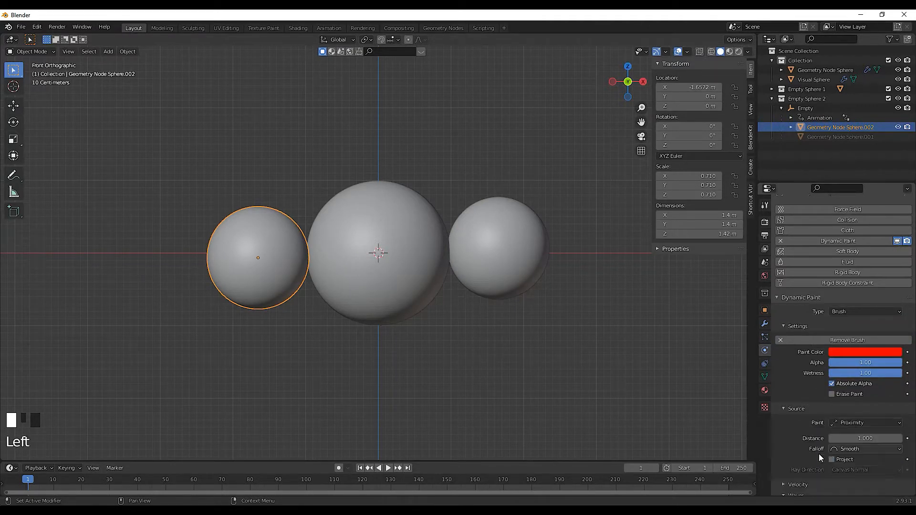
Set the wave type of the Geometry Node Sphere.002 brush to Obstacle
scroll(783, 473, "up", 1)
scroll(792, 470, "down", 4)
left_click(860, 464)
left_click(852, 443)
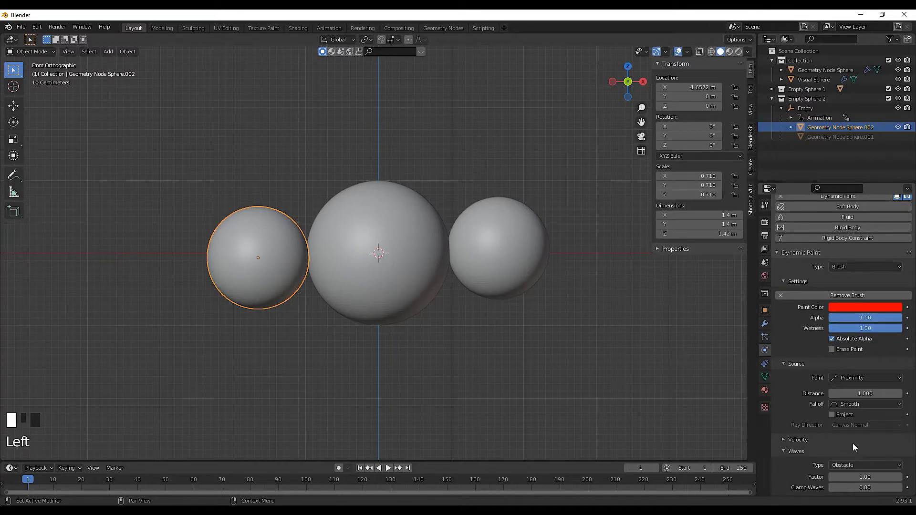
Set the large central sphere's canvas surface type to Weight and its brush collection to Empty Sphere 1
left_click(370, 209)
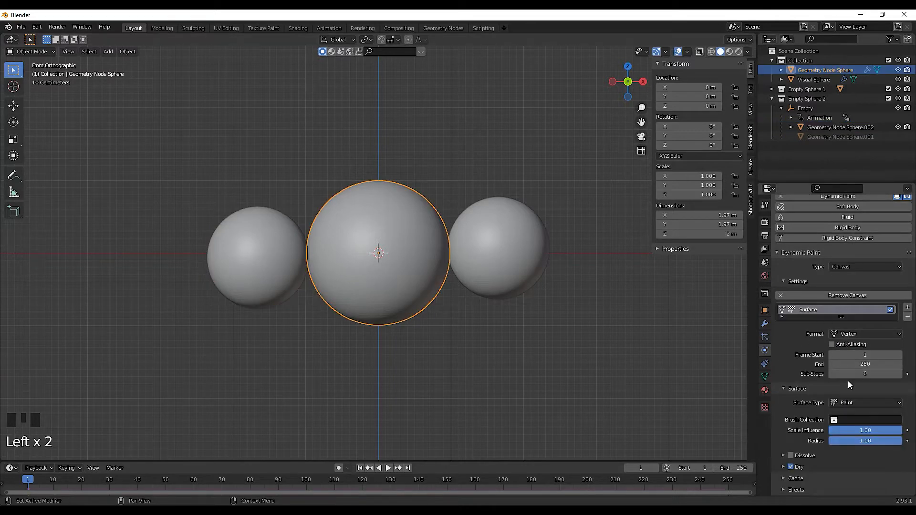
left_click(854, 402)
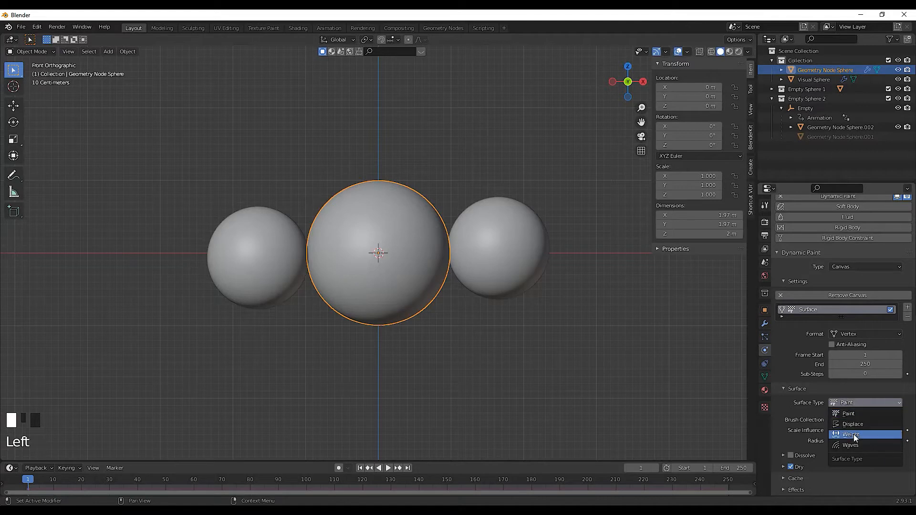
left_click(854, 435)
scroll(801, 463, "down", 4)
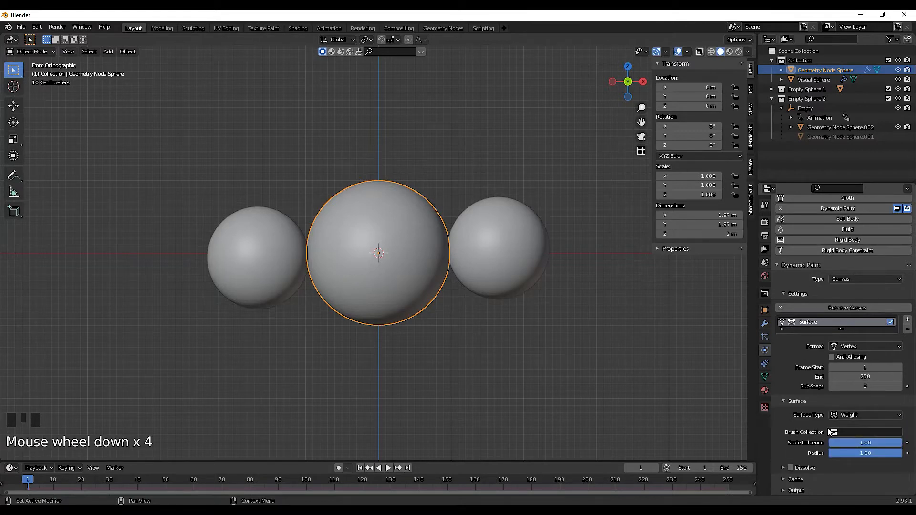
left_click(857, 432)
left_click(830, 343)
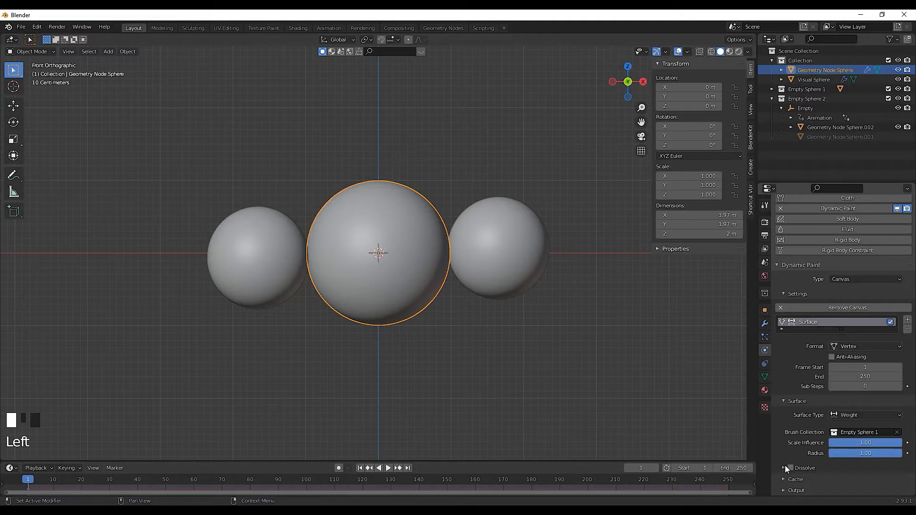
Enable Dissolve on the first canvas surface with a time of 55
left_click(787, 467)
scroll(792, 465, "down", 5)
left_click(858, 454)
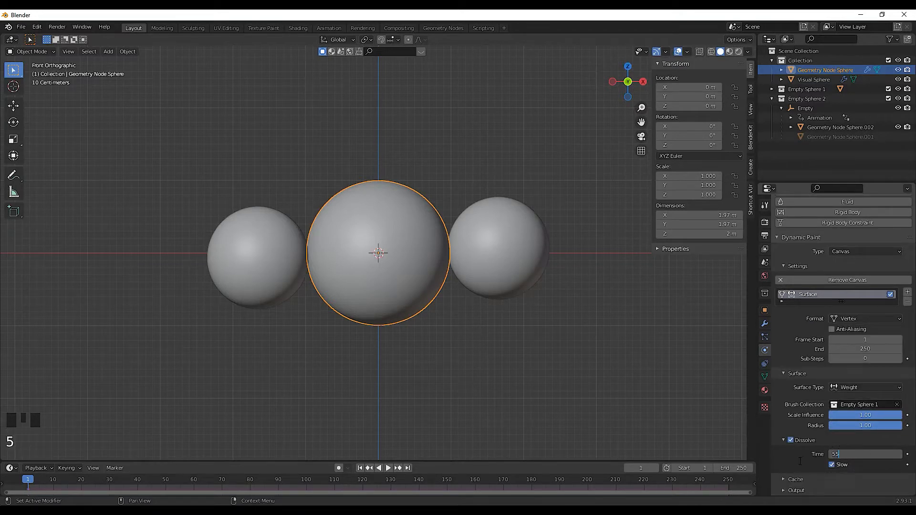
Clear the dp_weight vertex group from the first canvas surface's output
scroll(788, 475, "down", 4)
left_click(786, 489)
scroll(801, 454, "down", 5)
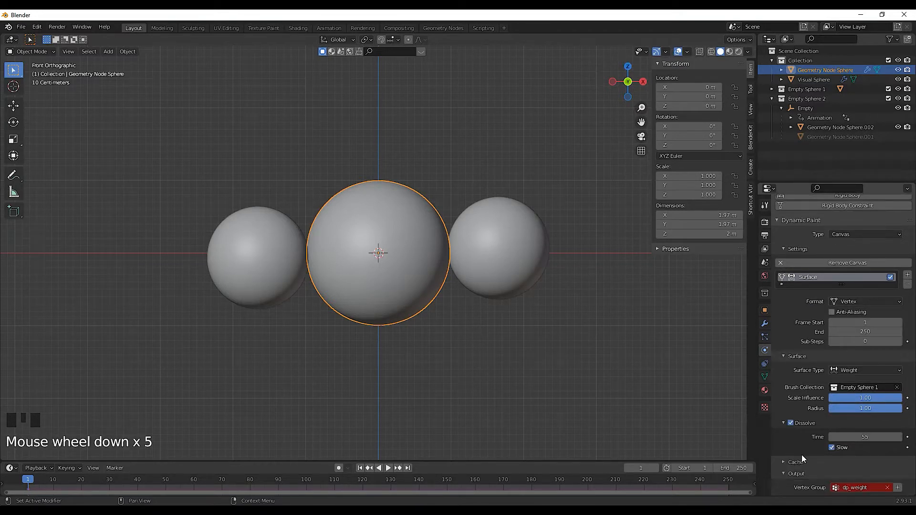
left_click(886, 487)
Create two vertex groups on the large central sphere, named Vertex and Vertex 2
left_click(765, 377)
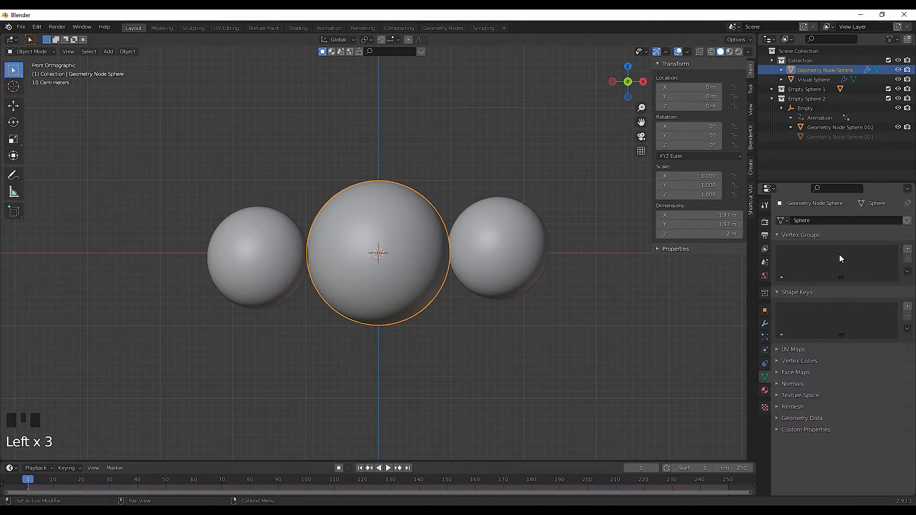
left_click(907, 249)
left_click(814, 253)
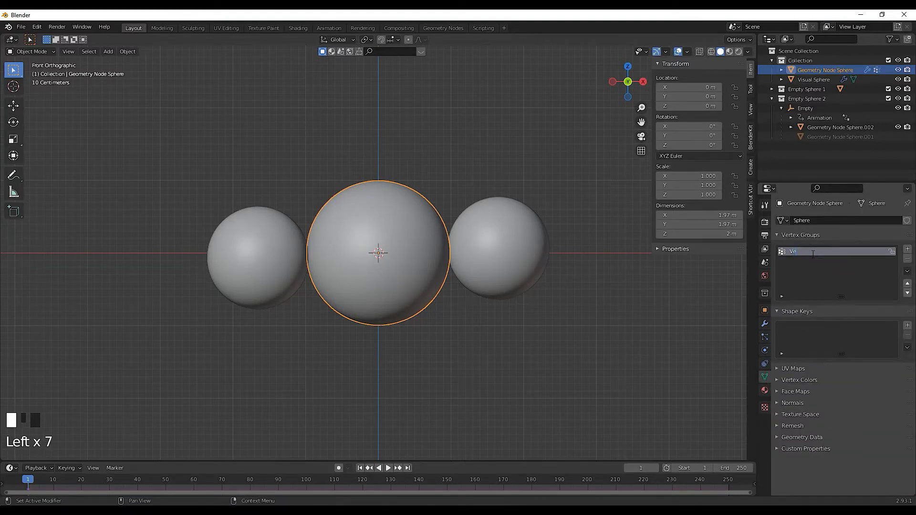
type("Vertex")
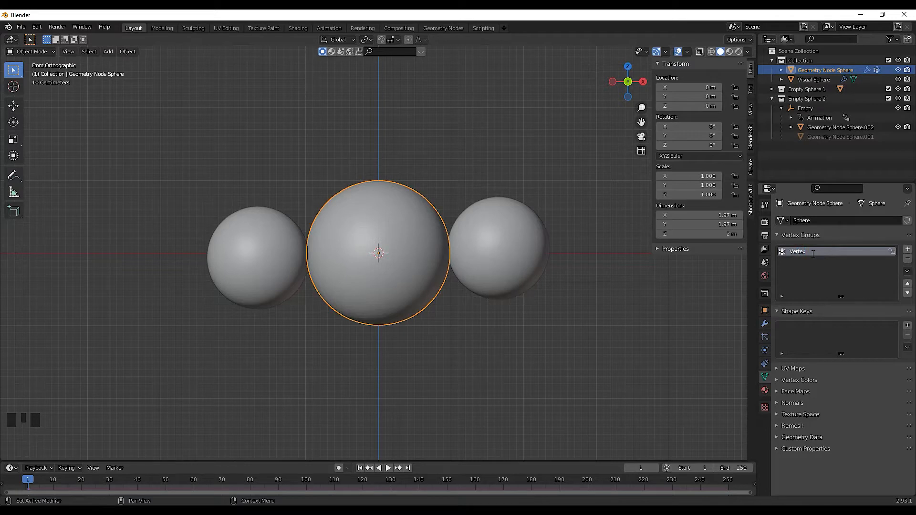
left_click(908, 249)
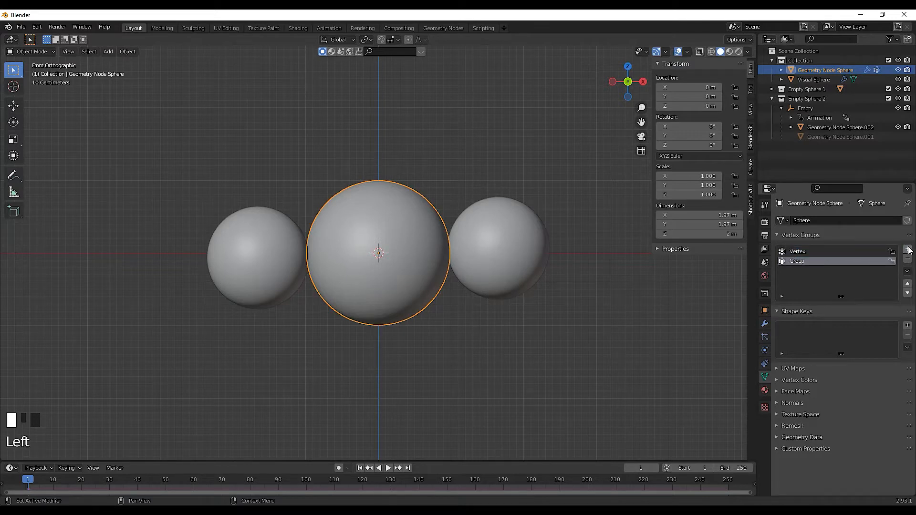
double_click(795, 262)
type("Vertex 2")
Assign the Vertex group as the output vertex group of the first Dynamic Paint surface
left_click(765, 350)
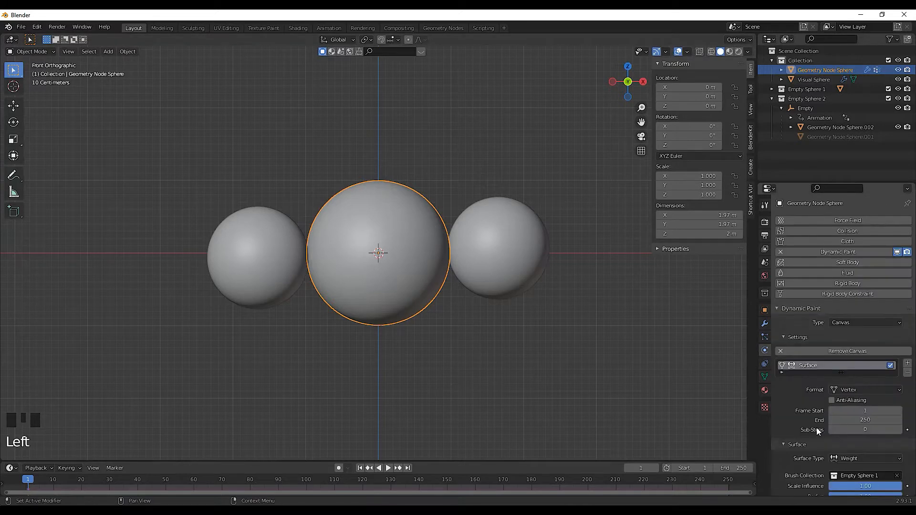
scroll(818, 429, "down", 6)
left_click(860, 487)
left_click(854, 388)
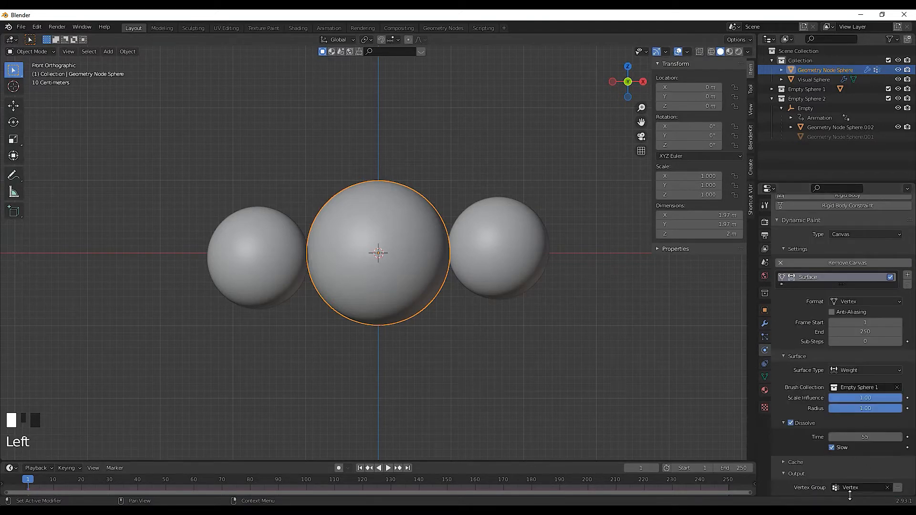
Add a second canvas surface of type Weight that uses Empty Sphere 2 as its brush collection
scroll(817, 350, "up", 2)
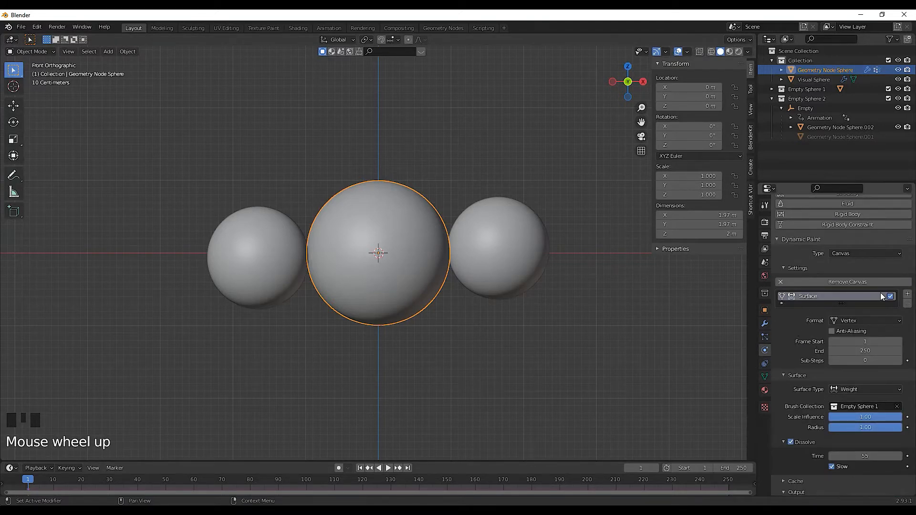
left_click(907, 295)
left_click(849, 399)
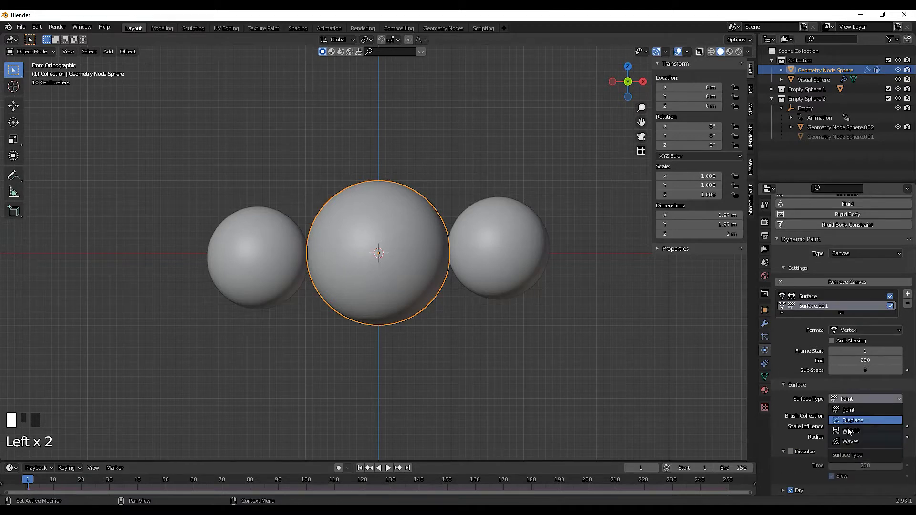
left_click(850, 430)
left_click(845, 416)
left_click(849, 336)
Enable Dissolve on the second canvas surface with a time of 55
scroll(811, 430, "down", 2)
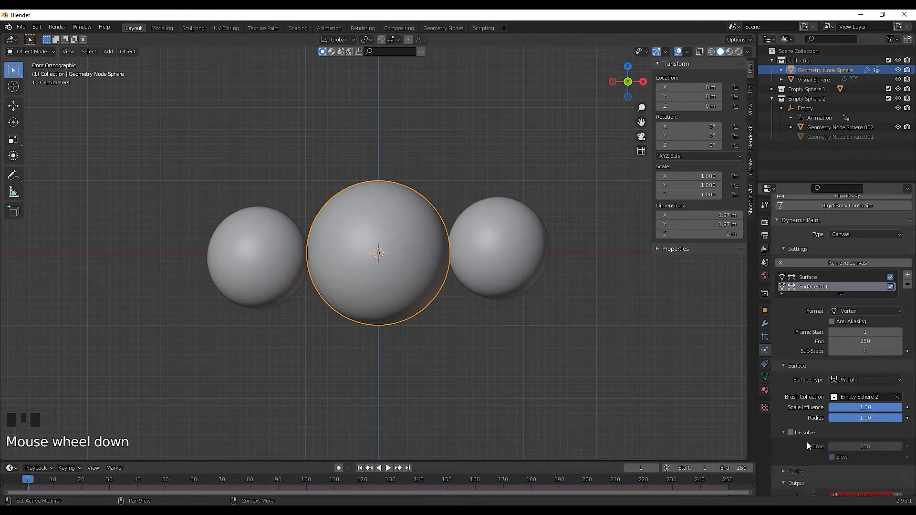
left_click(790, 423)
left_click(849, 437)
type("55")
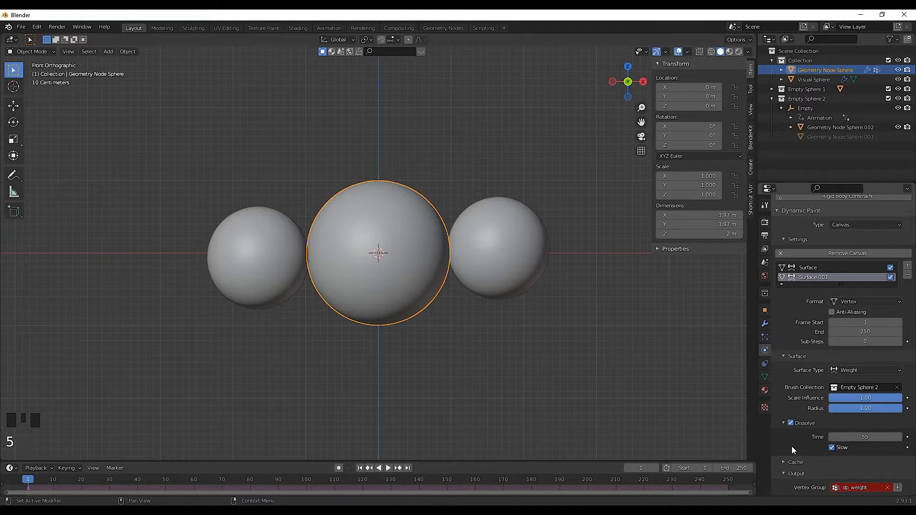
Replace the second canvas surface's output vertex group with Vertex 2
left_click(887, 487)
left_click(860, 488)
left_click(825, 398)
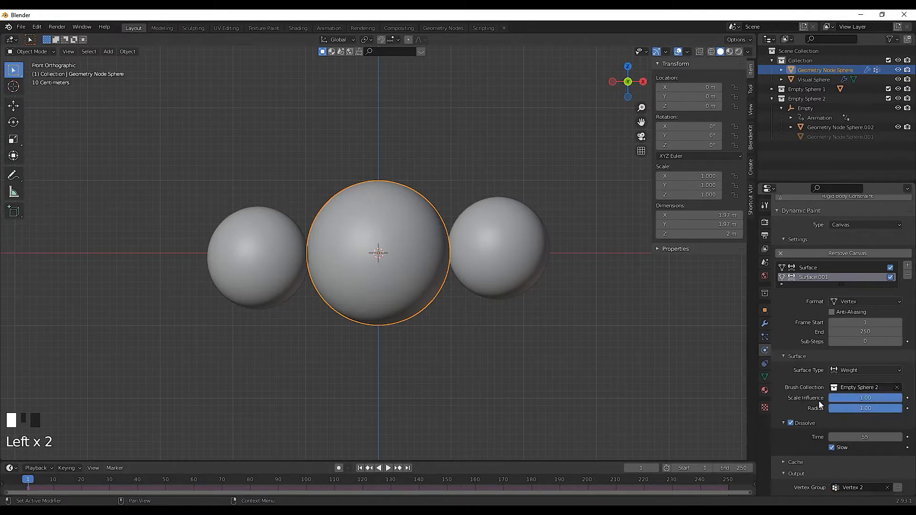
scroll(799, 350, "up", 2)
scroll(799, 351, "down", 6)
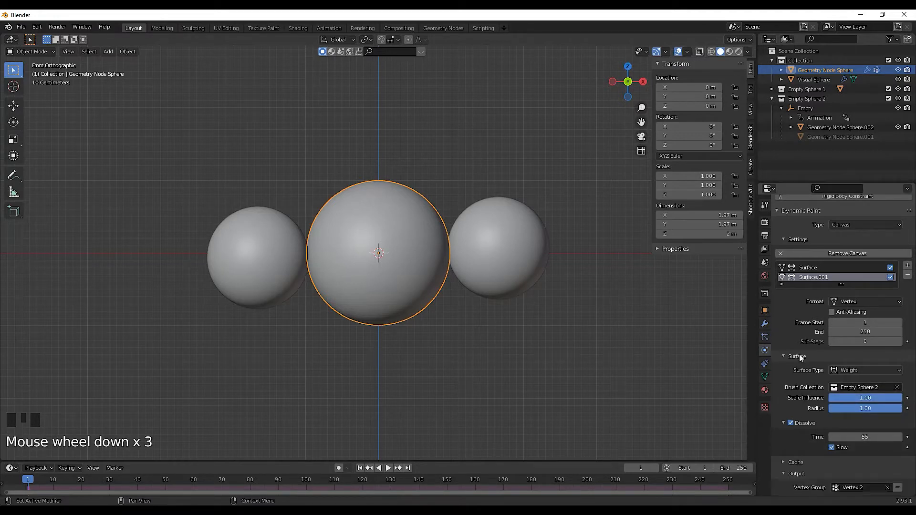
Play the animation with the large sphere in Weight Paint mode to check the painted weights
left_click(371, 196)
left_click(29, 51)
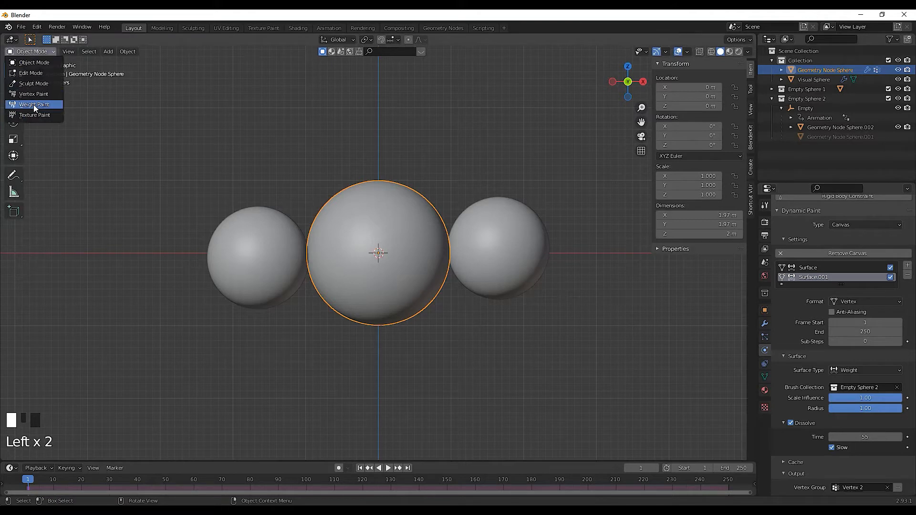
left_click(33, 104)
mouse_move(358, 245)
middle_mouse_down()
mouse_move(492, 294)
mouse_move(513, 253)
mouse_move(520, 272)
mouse_move(492, 276)
mouse_move(507, 276)
mouse_move(350, 188)
middle_mouse_up()
key("space")
key("space")
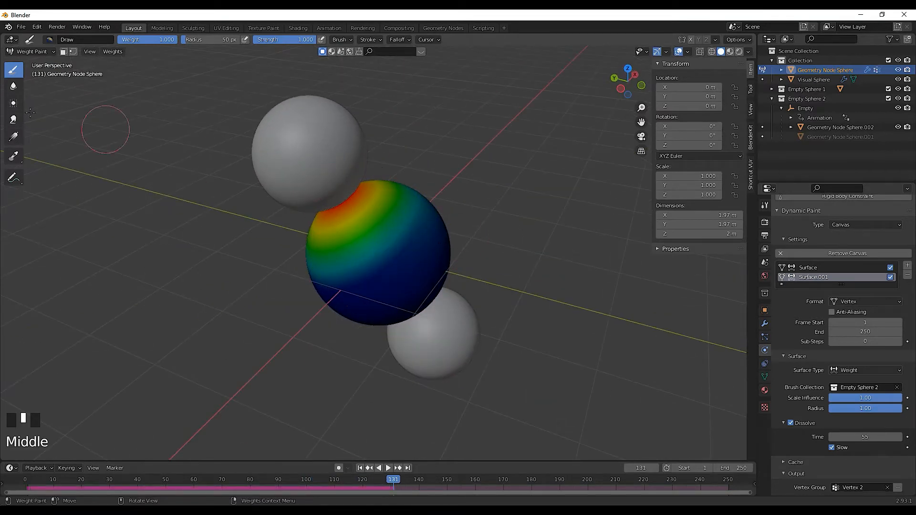
Return to Object Mode and rewind the timeline to frame 1, looking from the front
left_click(29, 51)
left_click(28, 61)
mouse_move(532, 225)
middle_mouse_down()
mouse_move(380, 211)
mouse_move(419, 295)
middle_mouse_up()
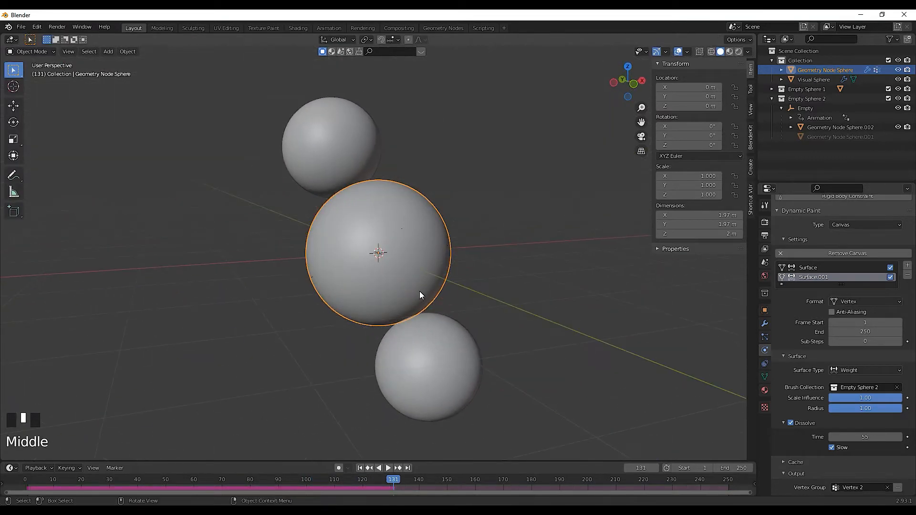
left_click(359, 468)
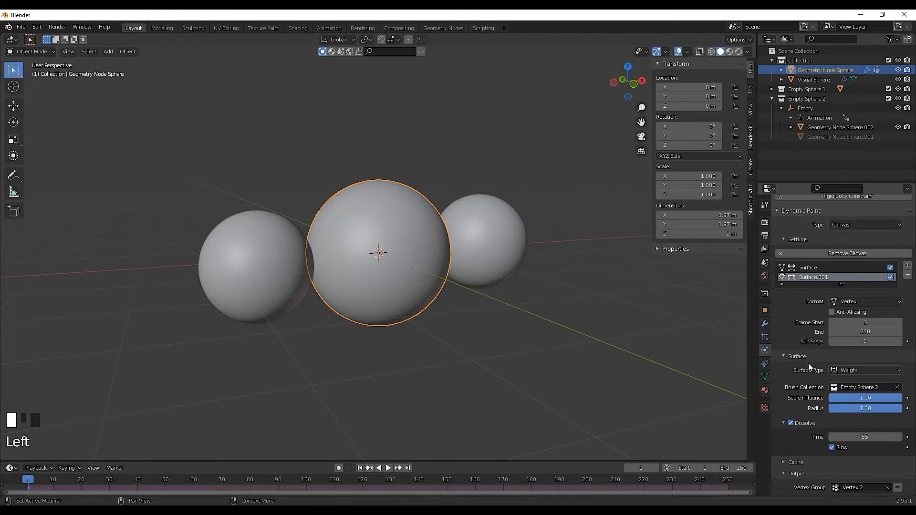
left_click(634, 84)
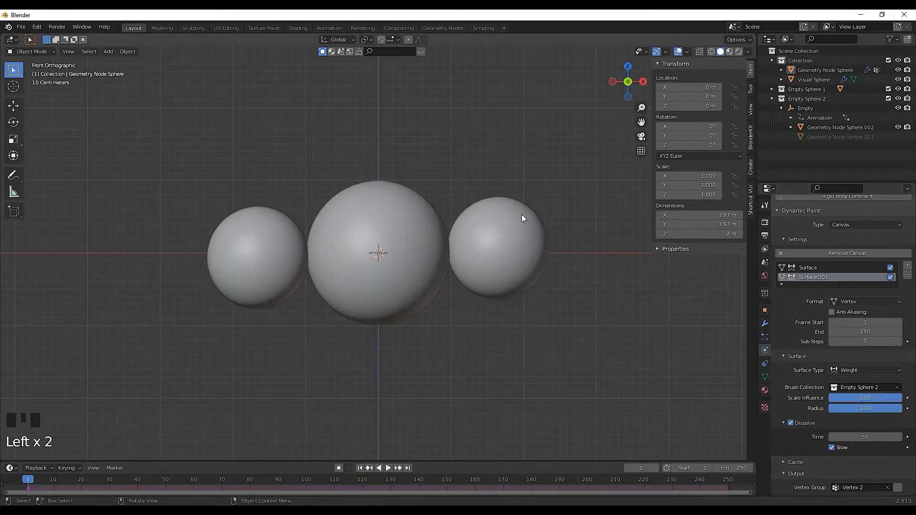
Add a mesh cylinder at the scene's origin
key("Delete")
scroll(419, 259, "up", 3)
scroll(420, 259, "down", 4)
key("shift+a")
mouse_move(420, 259)
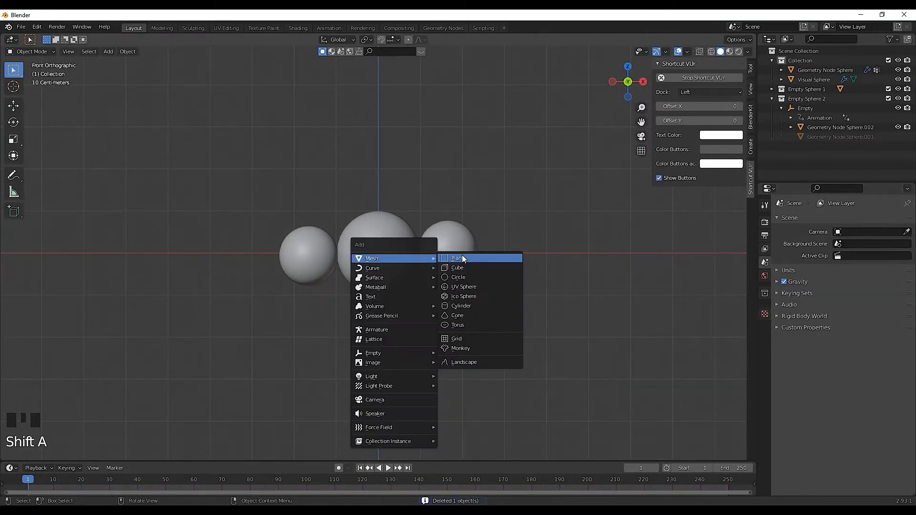
left_click(459, 306)
Move the cylinder's whole mesh up 1 m along Z in Edit Mode so its origin sits at the base
key("Tab")
key("g")
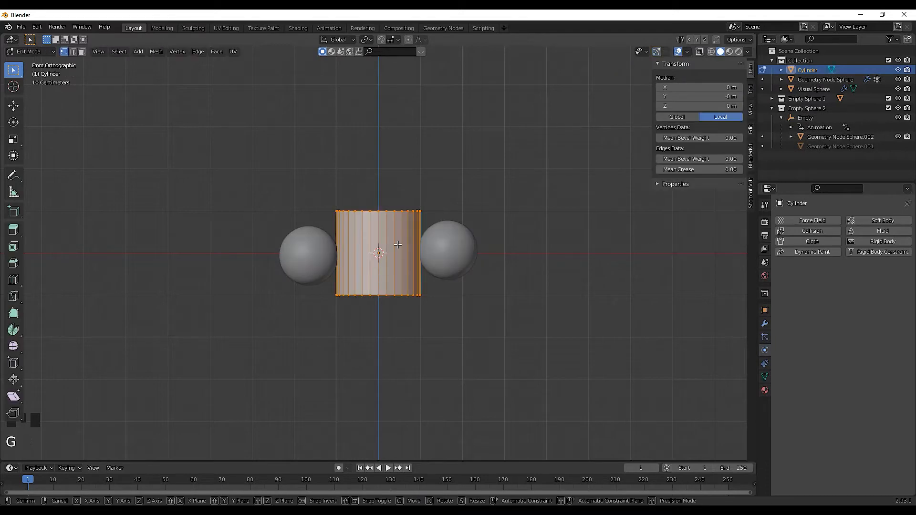
key("z")
key("1")
key("Return")
key("g")
right_click(397, 245)
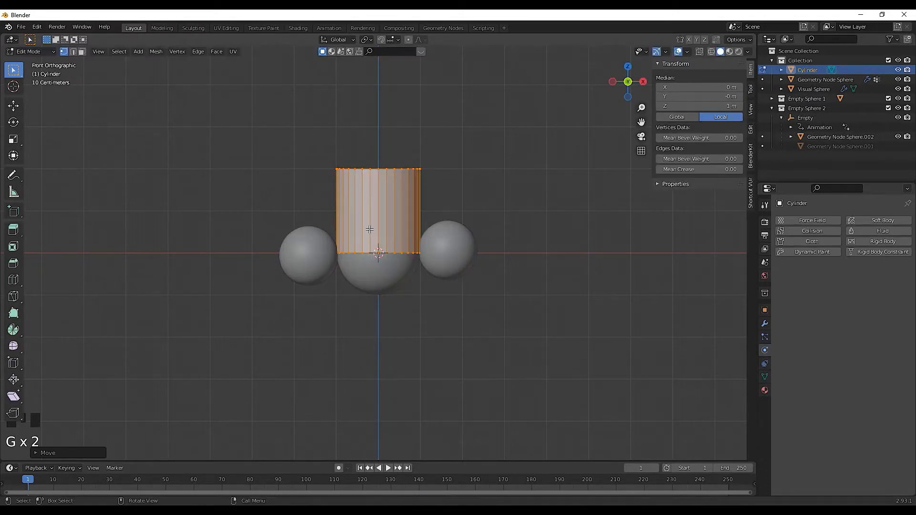
Move the cylinder object about 5 m along the X axis in Object Mode, clear of the spheres
key("Tab")
key("g")
key("x")
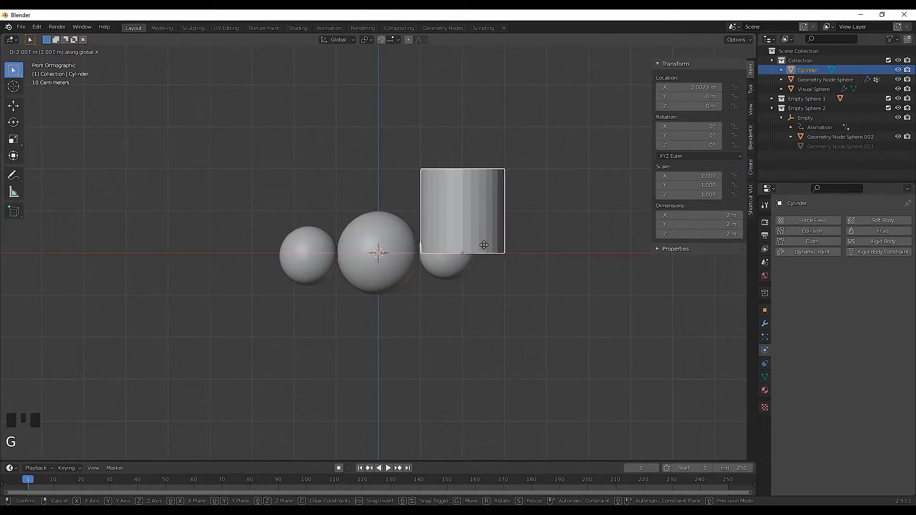
left_click(596, 248)
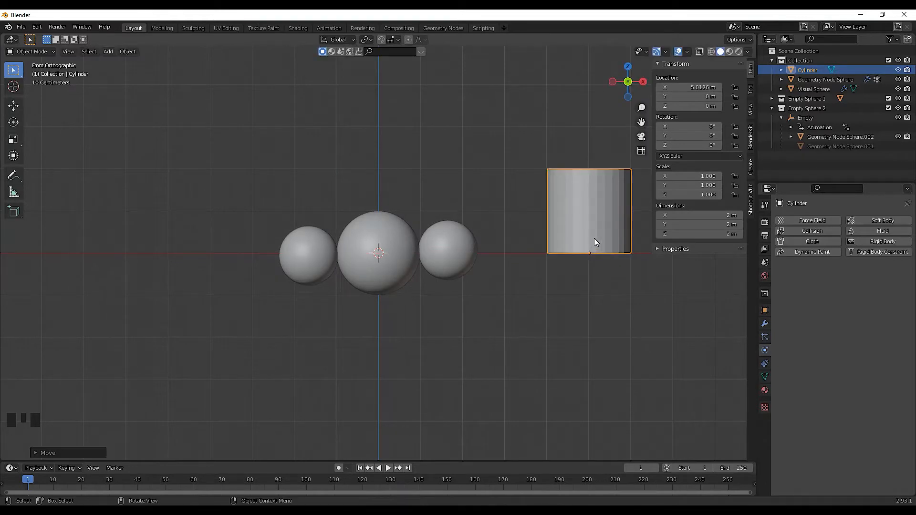
Scale the cylinder down uniformly to about 0.052
key("KP_Decimal")
scroll(395, 213, "down", 4)
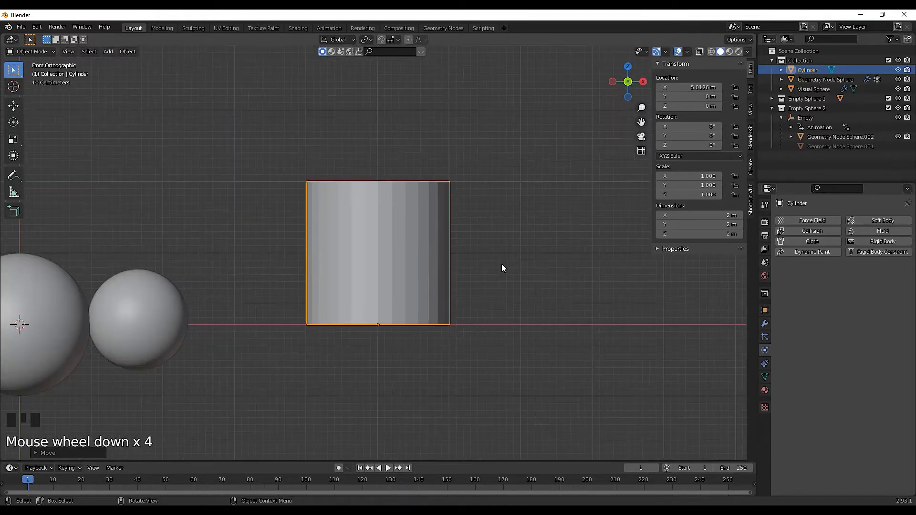
key("s")
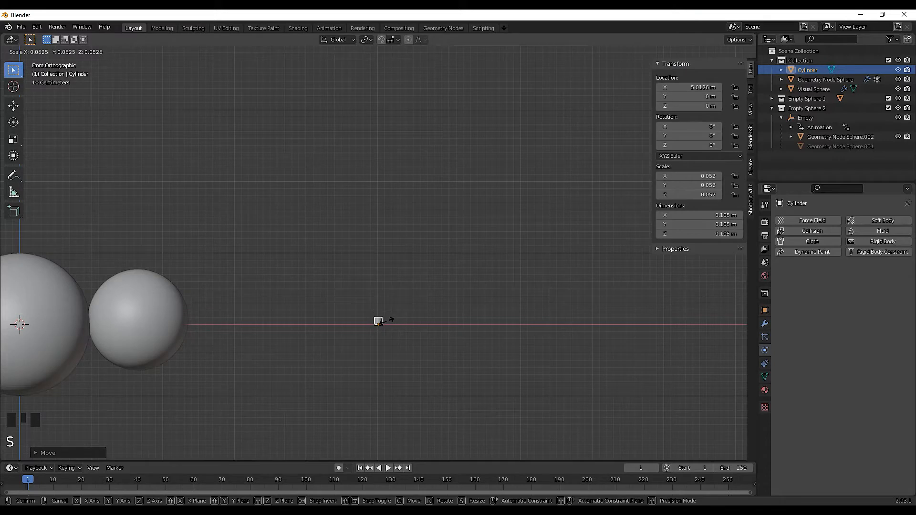
left_click(387, 322)
scroll(420, 334, "down", 1)
middle_click_drag(420, 334, 438, 294, "shift")
scroll(455, 288, "up", 2)
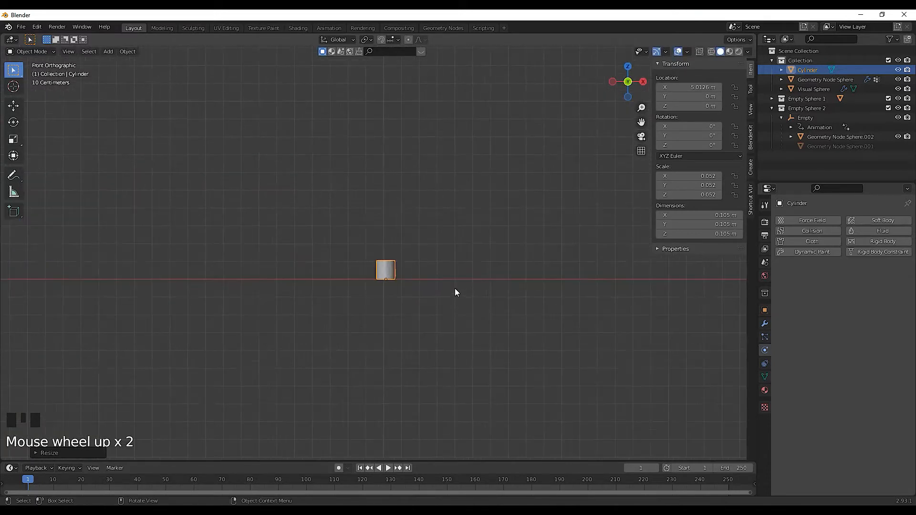
scroll(444, 281, "down", 2)
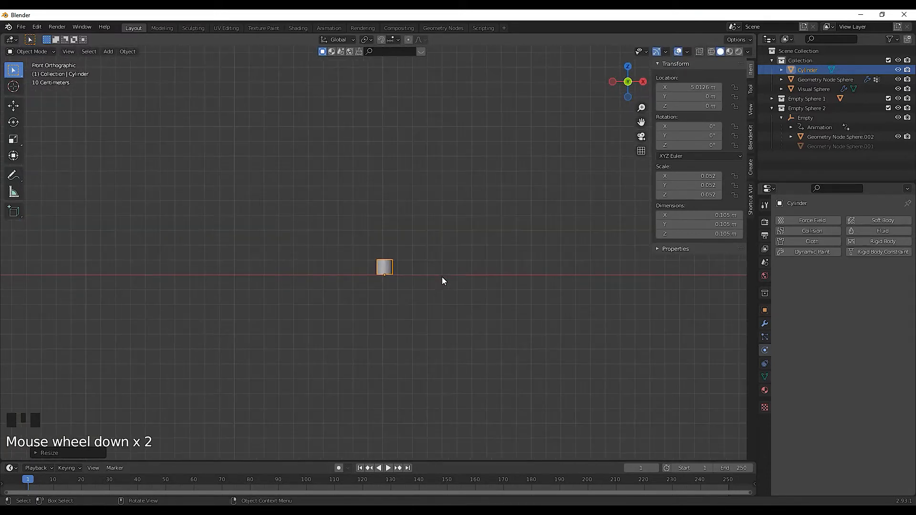
Add a Subdivision modifier to the cylinder, using the Simple type with 2 viewport levels
left_click(764, 324)
left_click(810, 221)
left_click(721, 396)
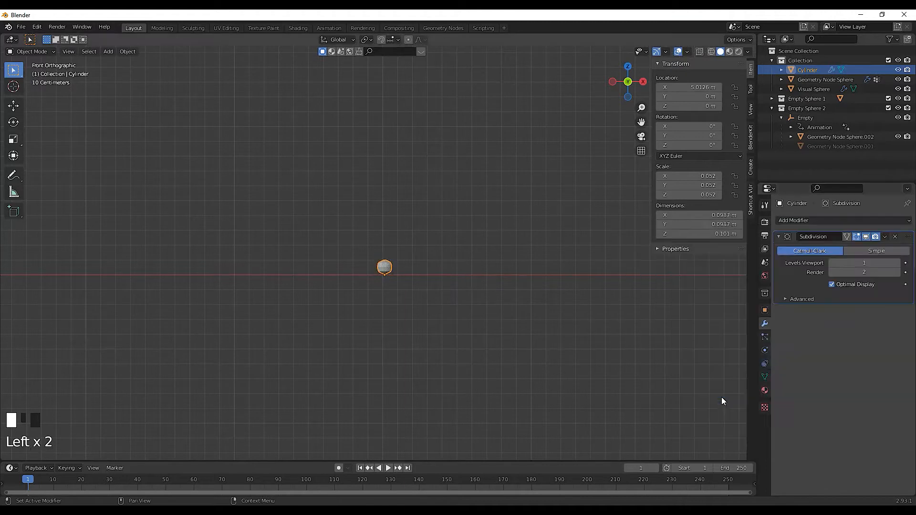
left_click(869, 250)
left_click(890, 264)
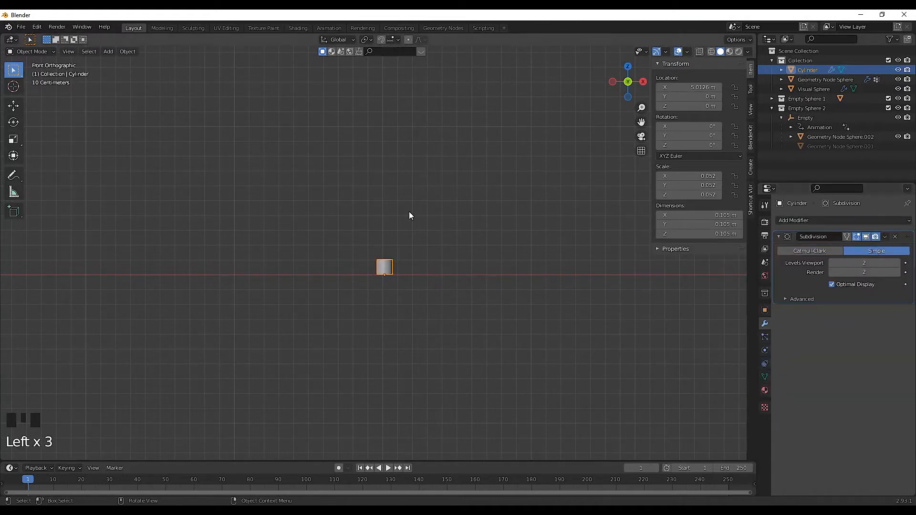
Duplicate the cylinder about 0.24 m along X and stretch the copy along Z to a scale of about 0.202
key("shift+d")
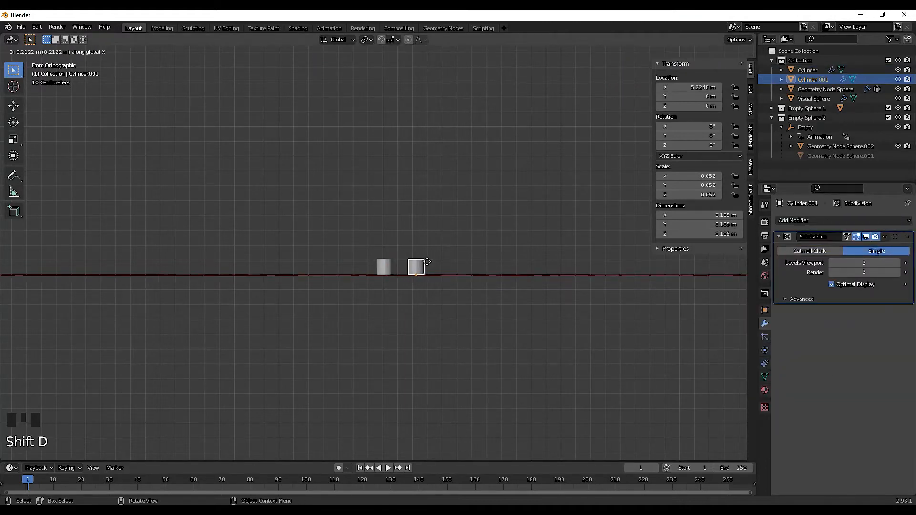
left_click(427, 264)
key("s")
key("z")
left_click(426, 214)
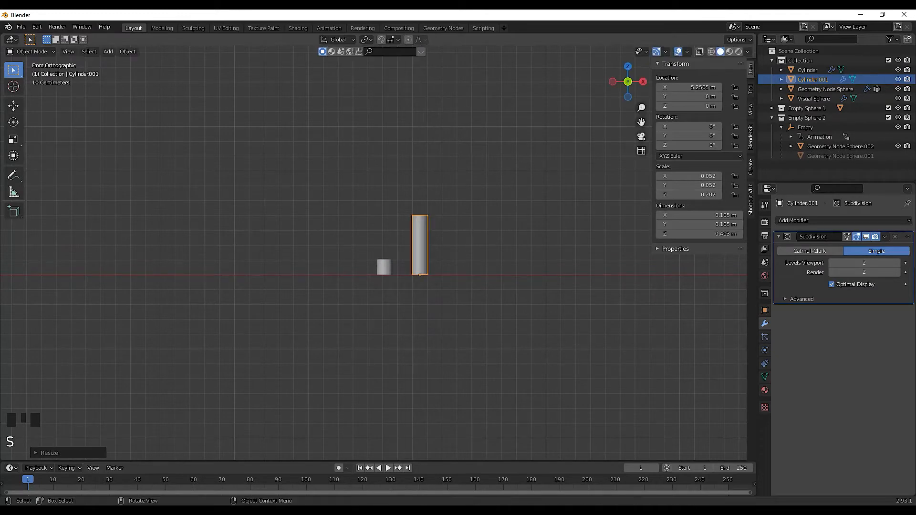
Duplicate the stretched cylinder about 0.29 m along X and scale the new copy along Z to about 0.396
key("shift+d")
key("x")
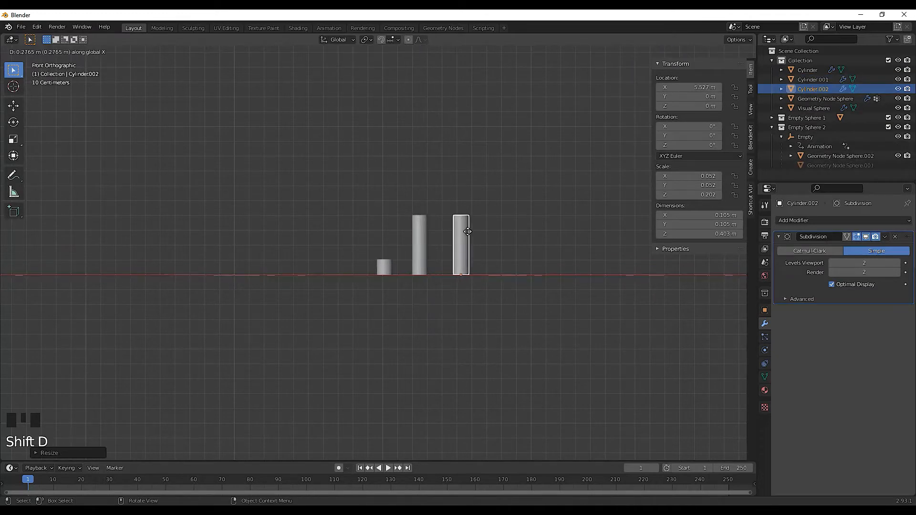
left_click(469, 231)
key("s")
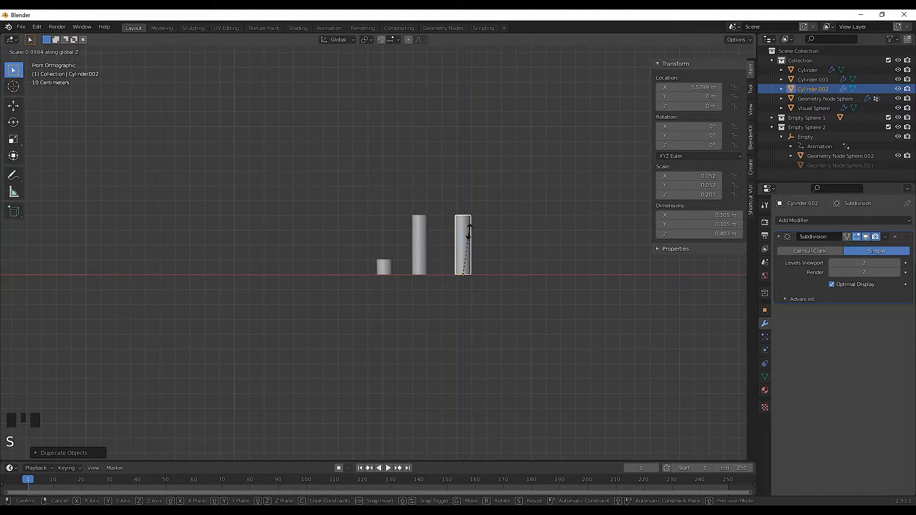
key("z")
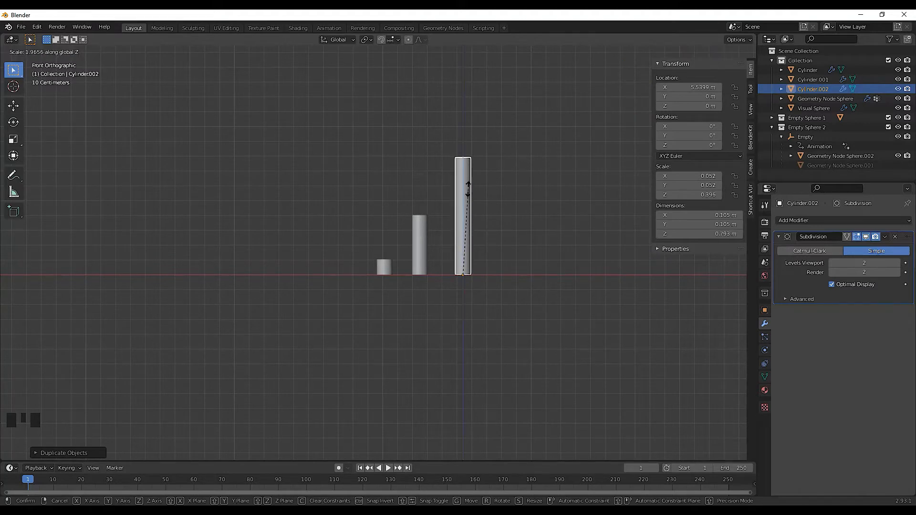
left_click(468, 188)
Select all three cylinders and apply their scale
scroll(319, 244, "down", 4)
left_click_drag(333, 196, 475, 265)
key("ctrl+a")
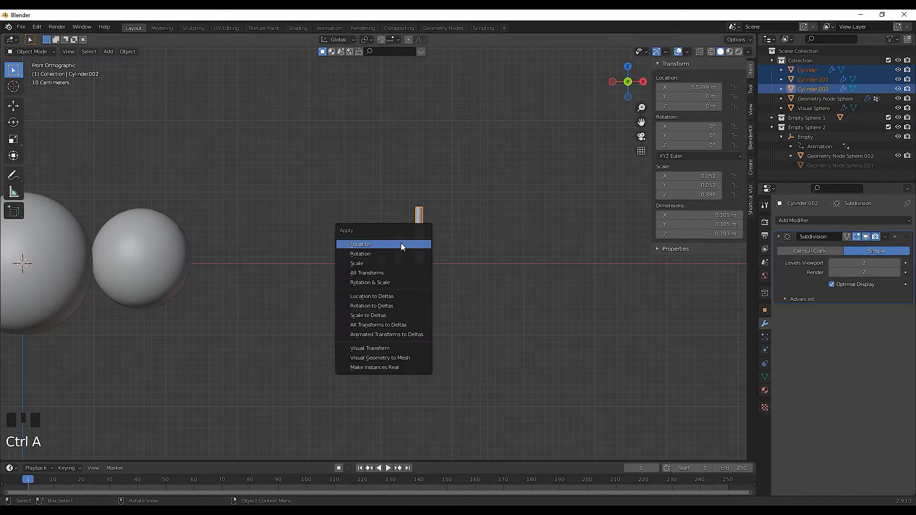
left_click(400, 244)
Move the three cylinders into a new collection named "Geonode Cylinder"
left_click(355, 212)
left_click_drag(355, 213, 447, 273)
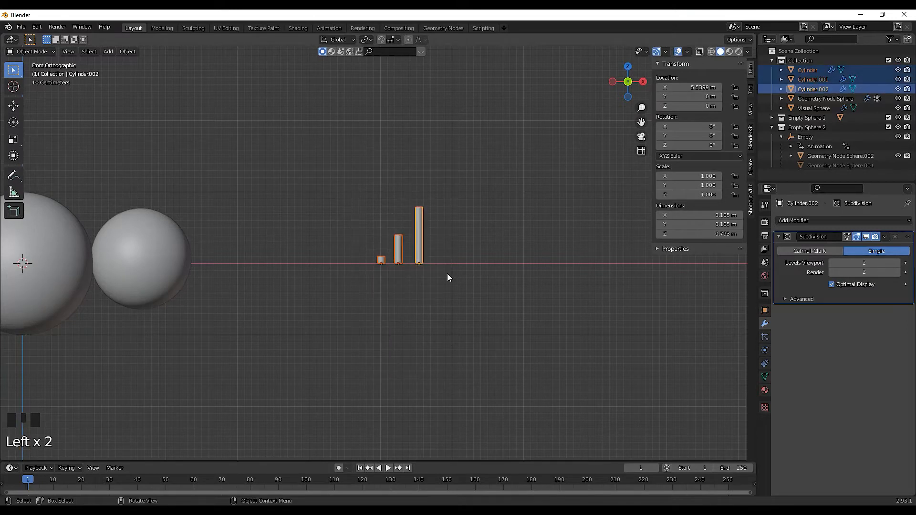
key("m")
left_click(439, 257)
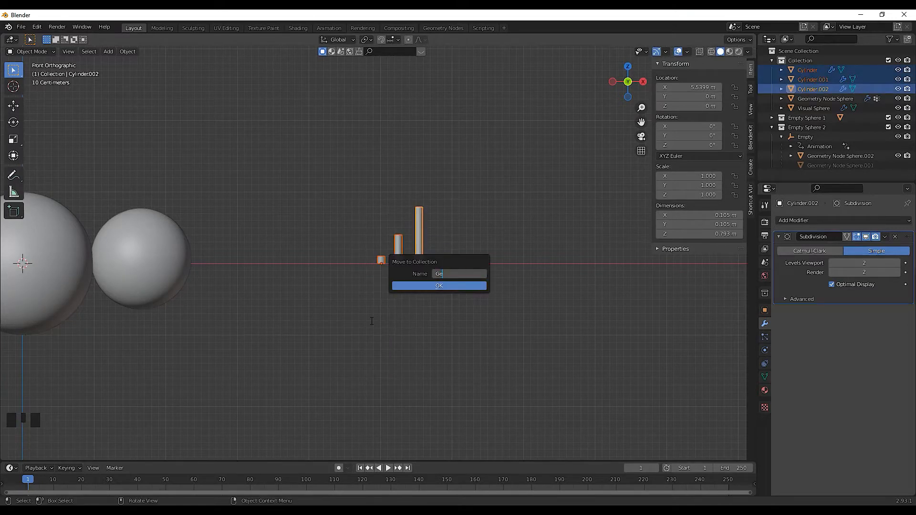
type("Geonode Cylinder")
key("Return")
key("Return")
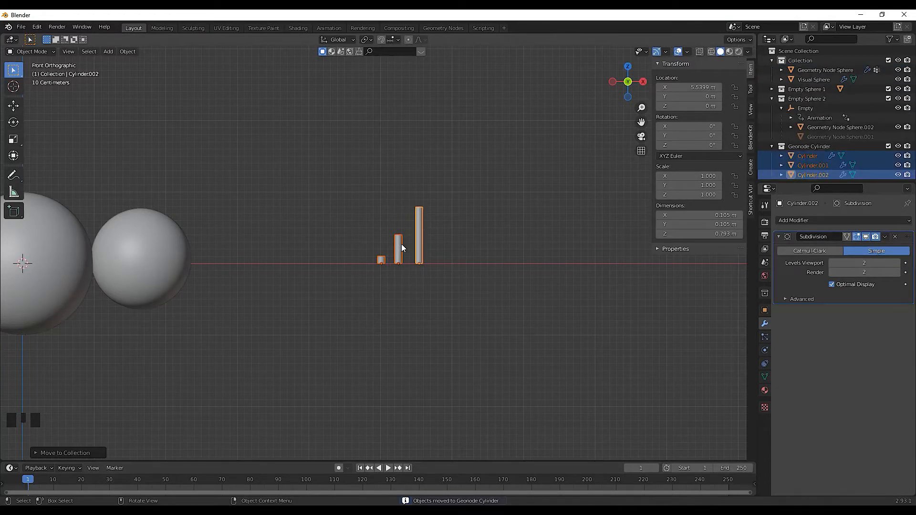
Duplicate the three cylinders about 1.05 m along X and move the copies into a new collection named "Geonode Cylinder 2"
key("shift+d")
left_click(467, 242)
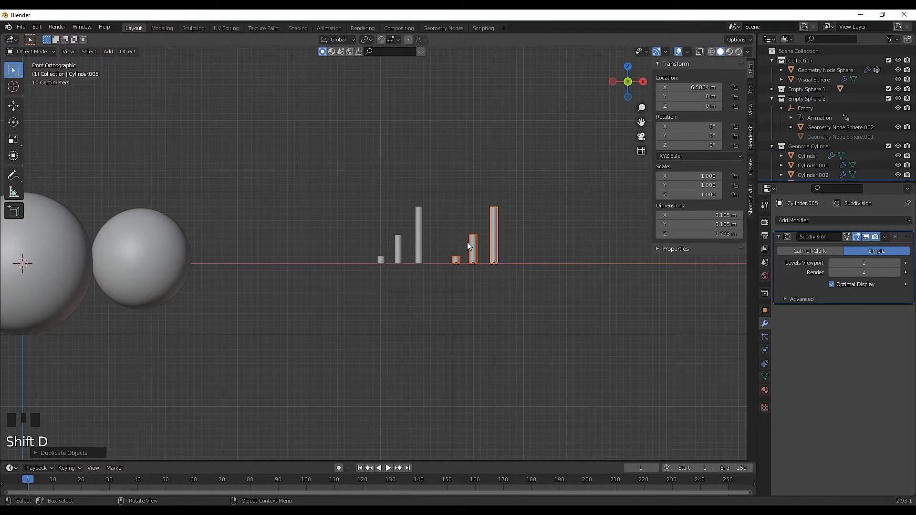
key("m")
left_click(474, 230)
type("Ge")
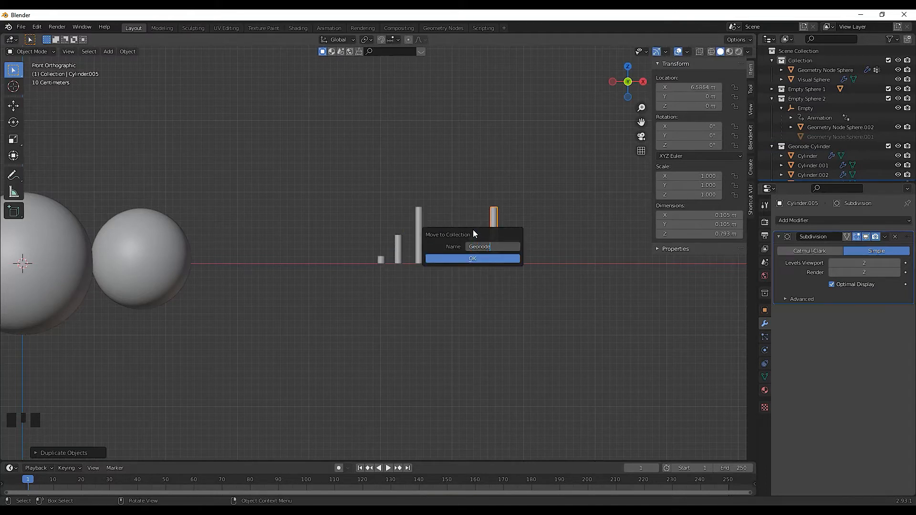
type("onode Cylinder 2")
key("Return")
key("Return")
Collapse the Geonode Cylinder 2 and Geonode Cylinder collections in the outliner and deselect the cylinder copies
scroll(835, 143, "down", 5)
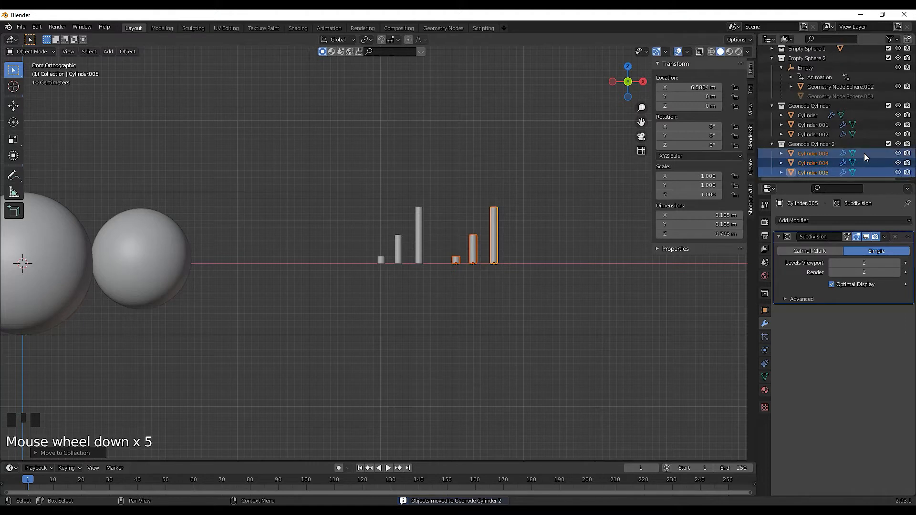
left_click(772, 144)
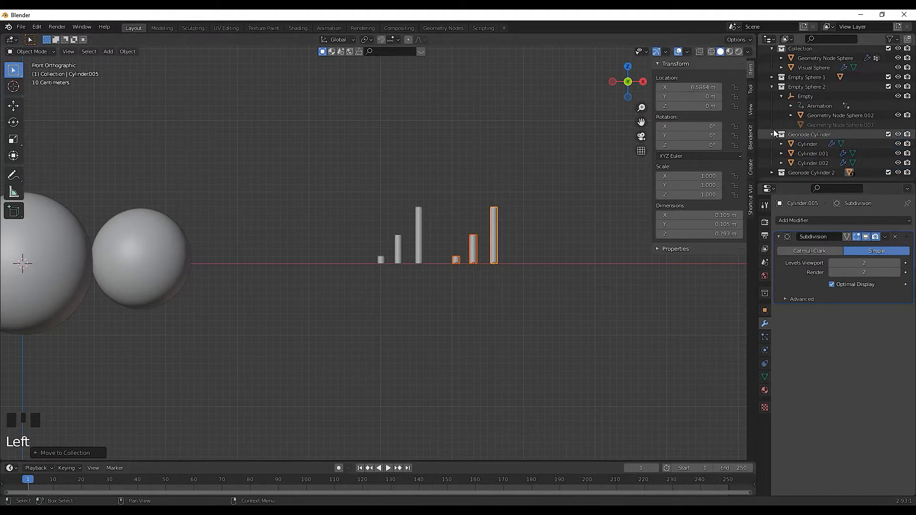
left_click(773, 134)
scroll(358, 226, "down", 3)
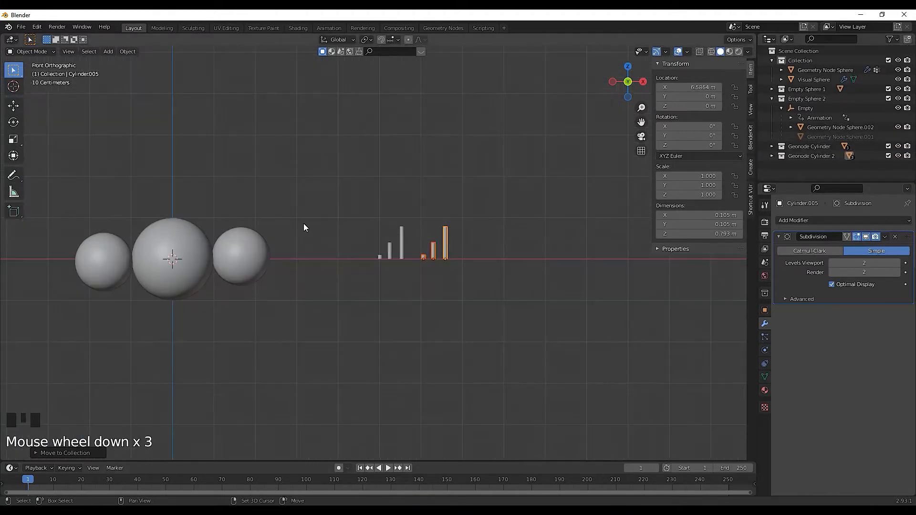
middle_click_drag(303, 227, 510, 208, "shift")
left_click(440, 185)
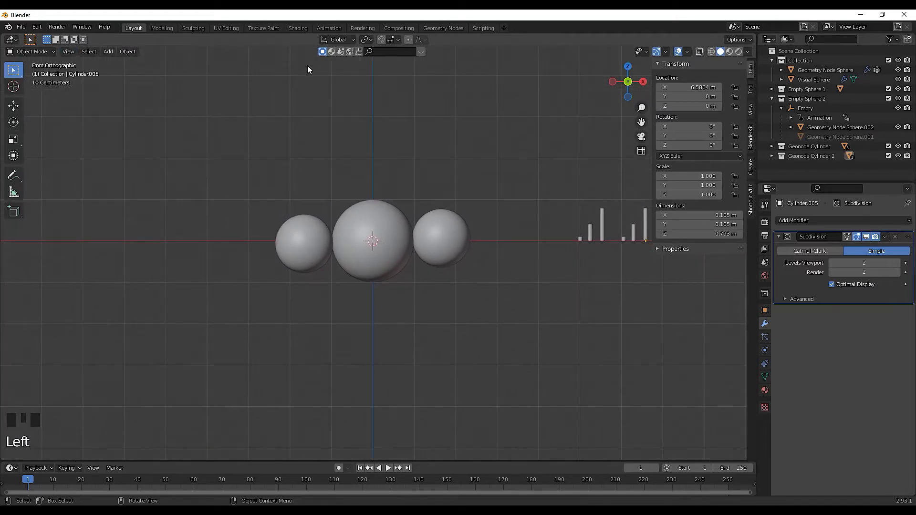
Switch to the Geometry Nodes workspace and join the spreadsheet area into the 3D viewport
left_click(448, 28)
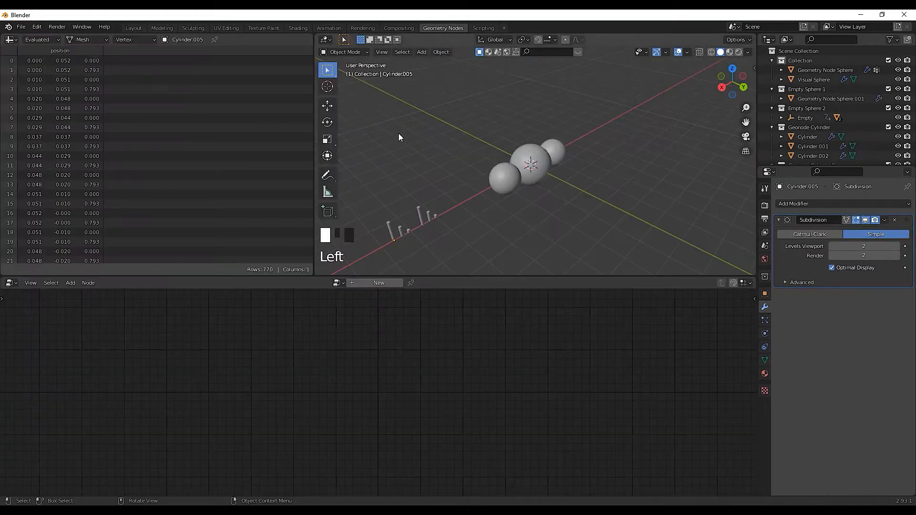
right_click(314, 153)
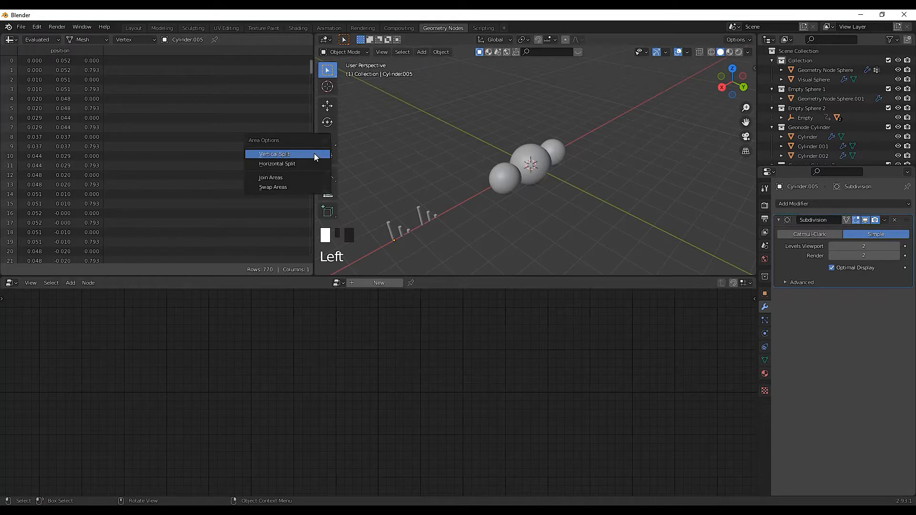
left_click(286, 178)
left_click(289, 179)
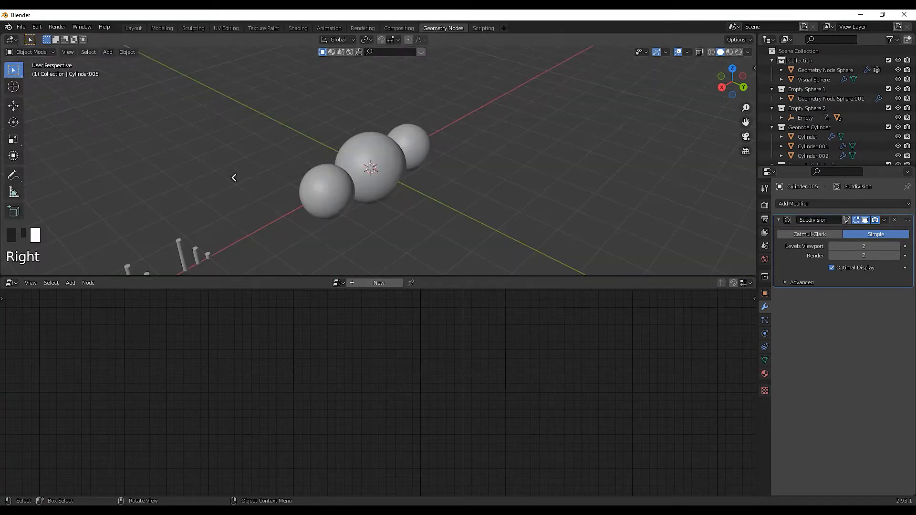
Create a new geometry node tree on the central Geometry Node Sphere and spread its Group Input and Group Output nodes apart
left_click(391, 187)
mouse_move(473, 181)
middle_mouse_down()
mouse_move(441, 167)
mouse_move(386, 229)
middle_mouse_up()
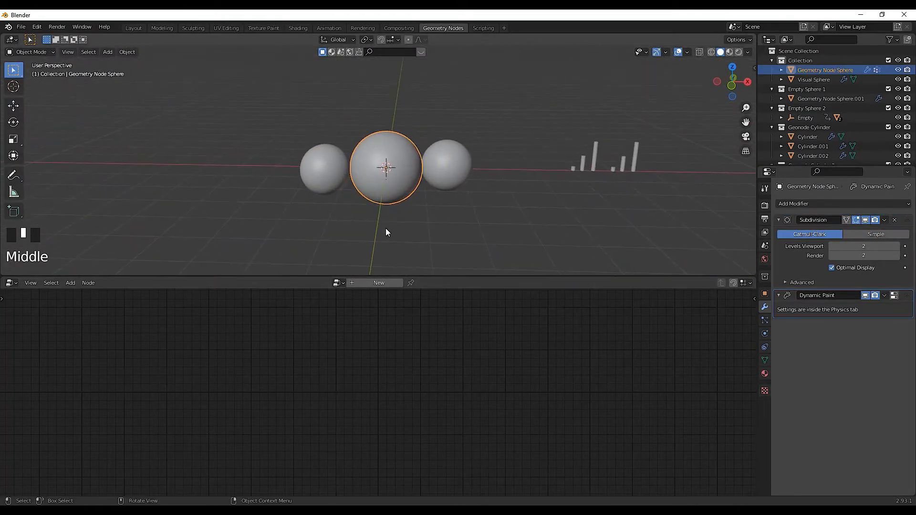
left_click(388, 283)
left_click_drag(462, 403, 623, 394)
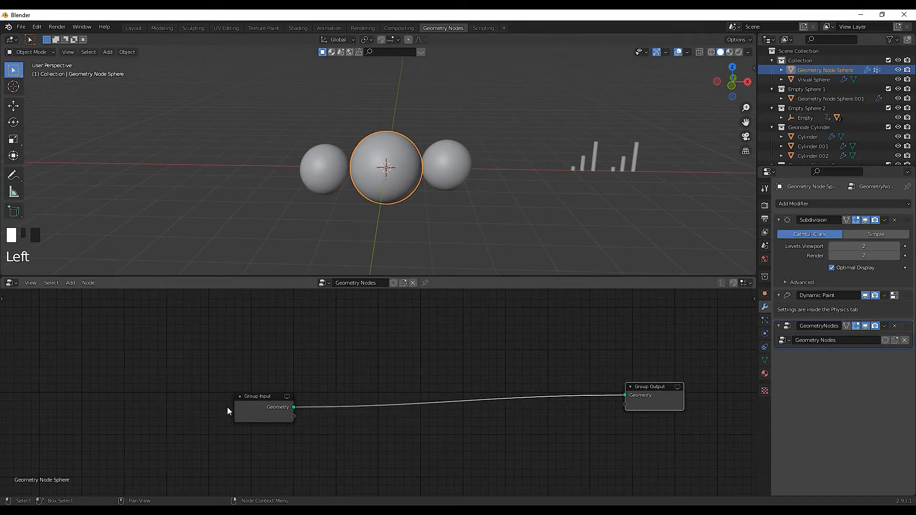
left_click_drag(292, 411, 172, 400)
Insert a Point Distribute node between Group Input and Group Output
key("shift+a")
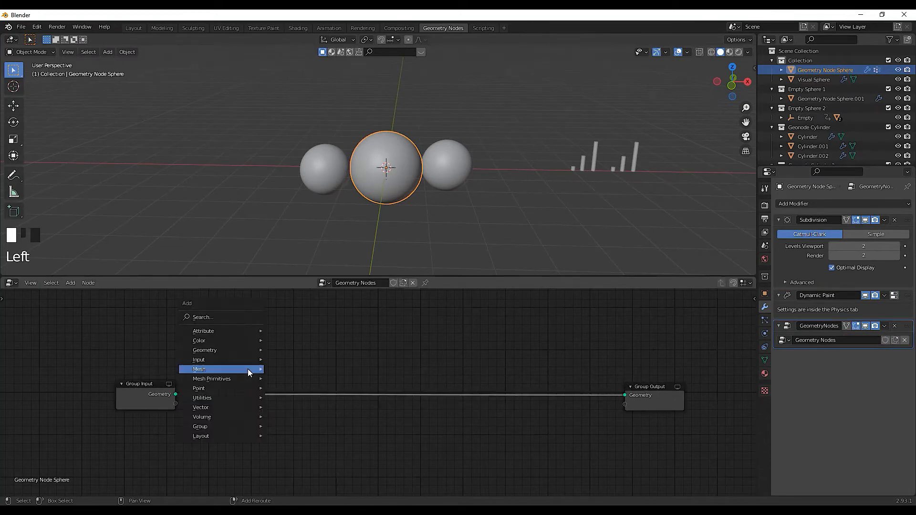
left_click(226, 316)
type("po")
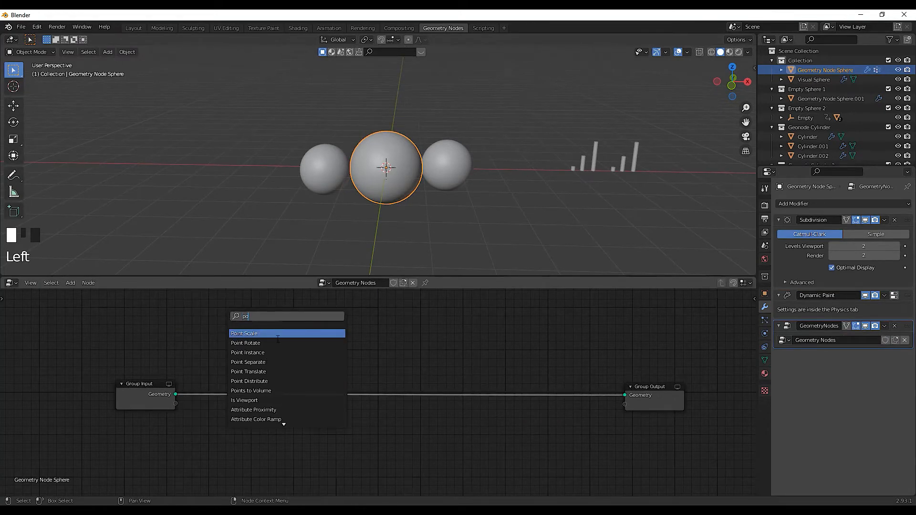
left_click(249, 381)
left_click(256, 401)
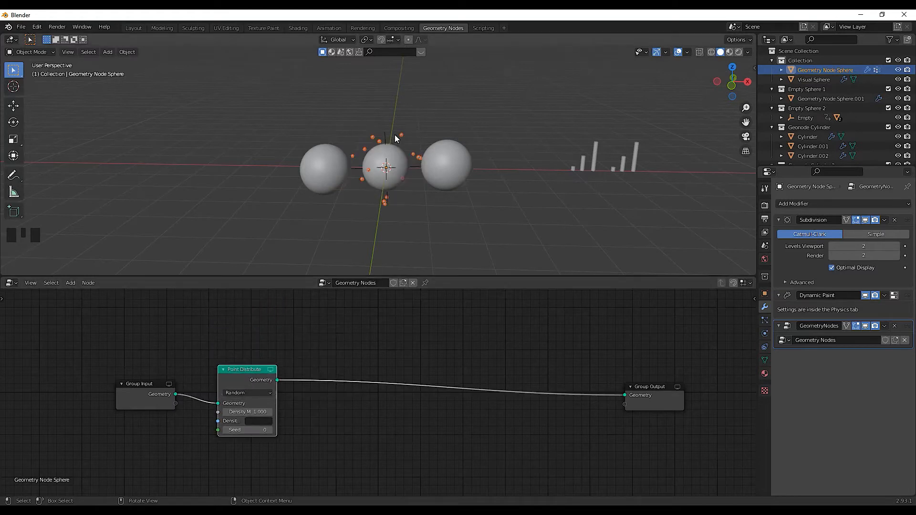
Hide the brush spheres Geometry Node Sphere.001 and Geometry Node Sphere.002 in both the viewport and renders
scroll(365, 174, "up", 2)
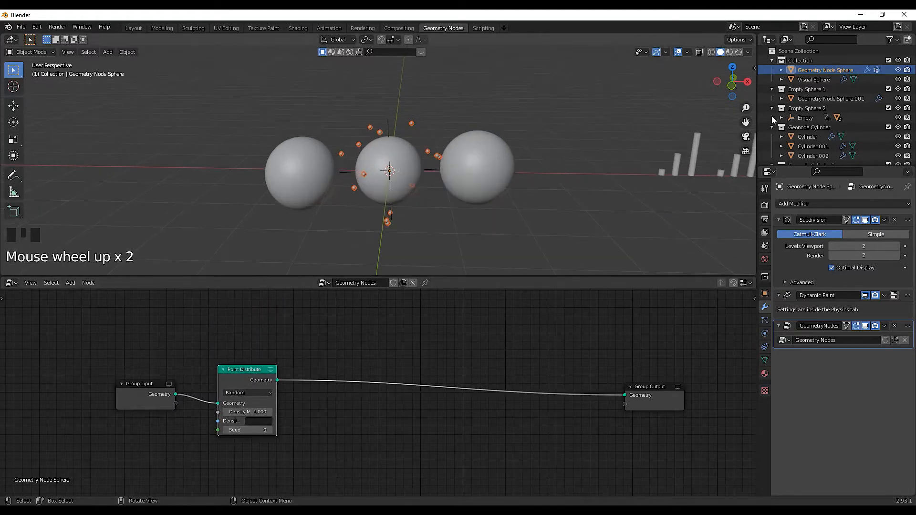
left_click(831, 96)
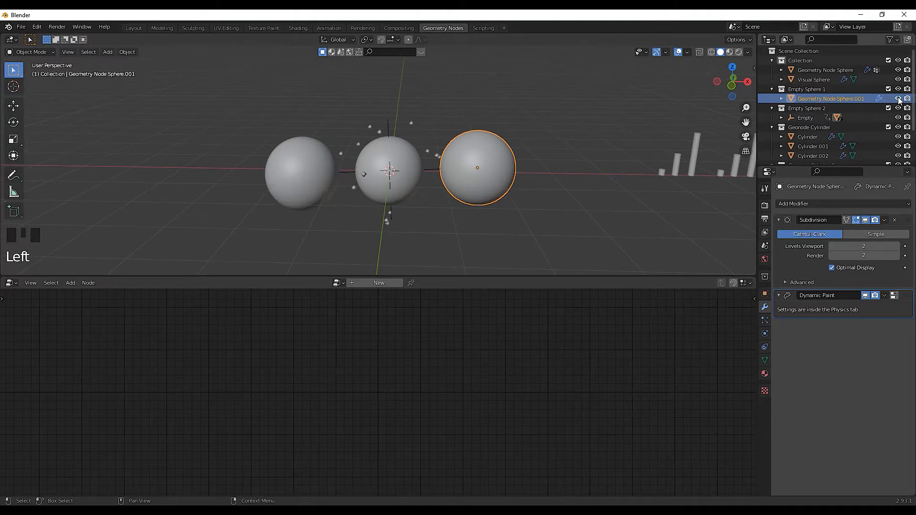
left_click(899, 98)
left_click(908, 99)
left_click(837, 117)
left_click(782, 118)
scroll(847, 115, "down", 2)
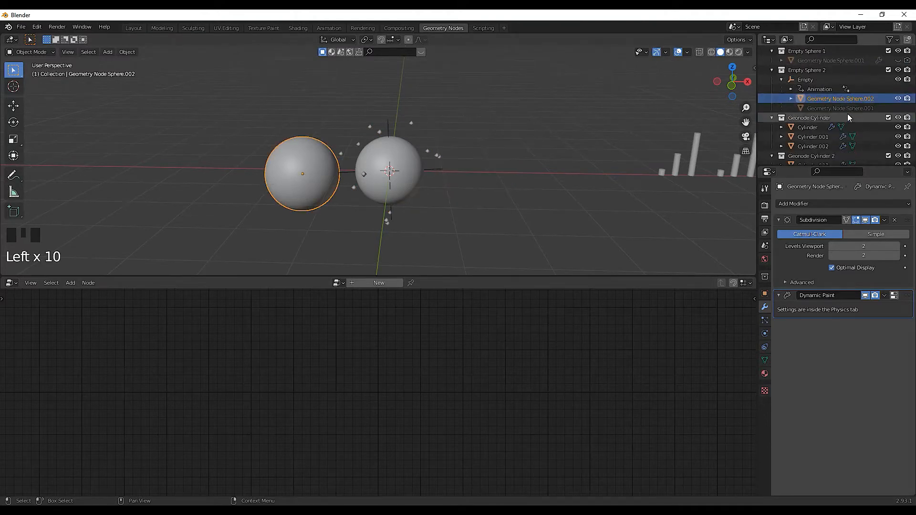
left_click(898, 99)
left_click(907, 99)
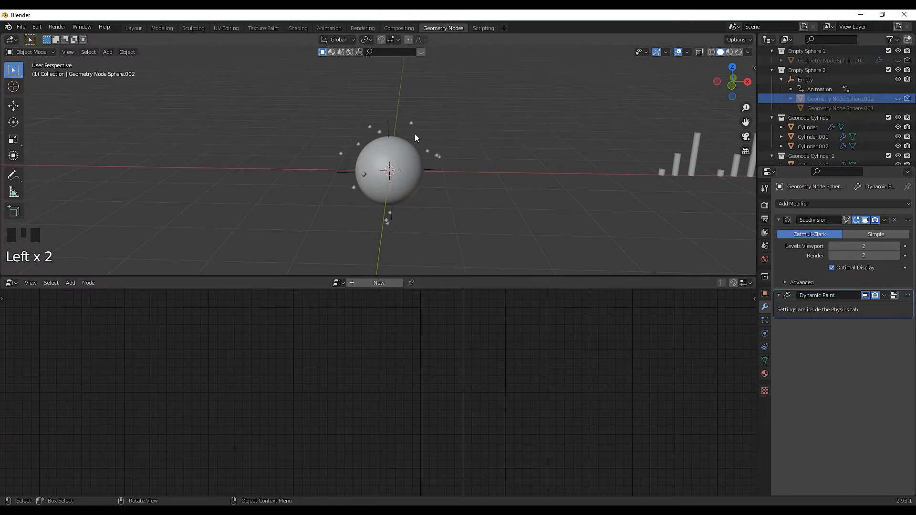
Set the maximum density of Geometry Node Sphere's Point Distribute node to 100
scroll(813, 120, "up", 2)
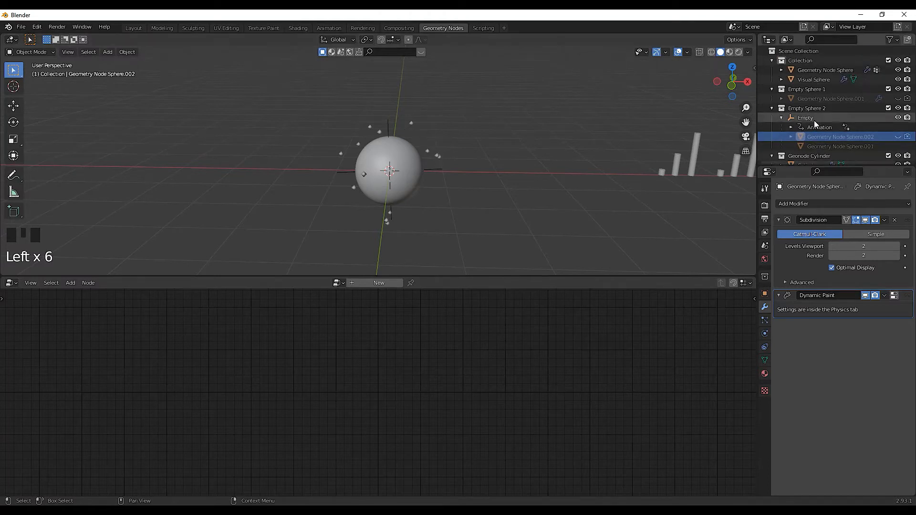
left_click(815, 70)
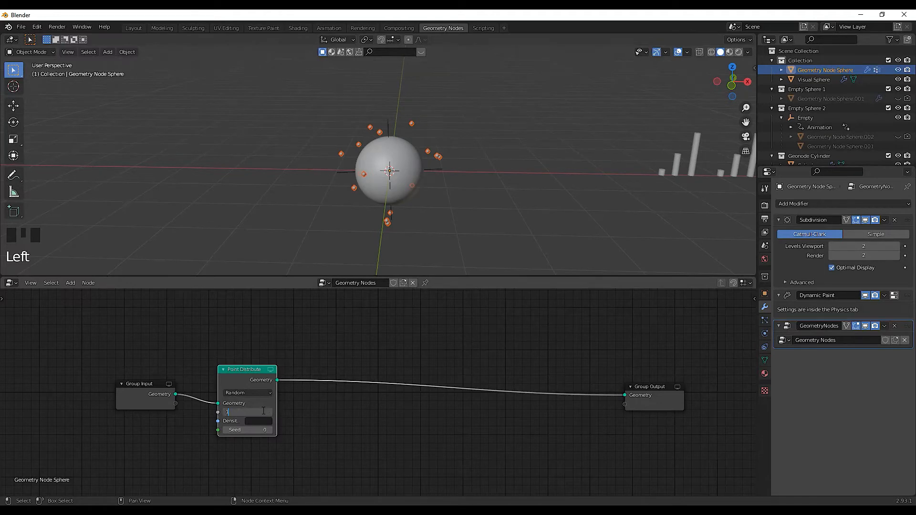
key("Return")
scroll(375, 186, "up", 3)
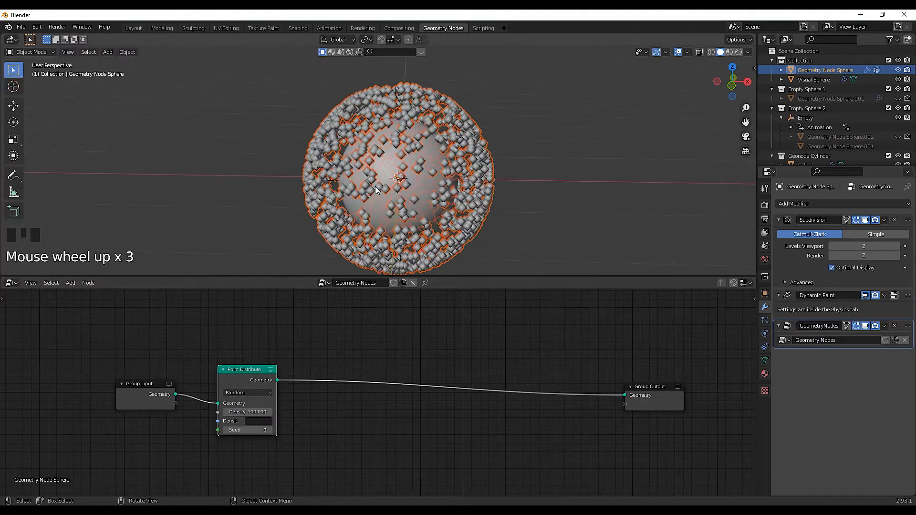
middle_click_drag(375, 186, 393, 178)
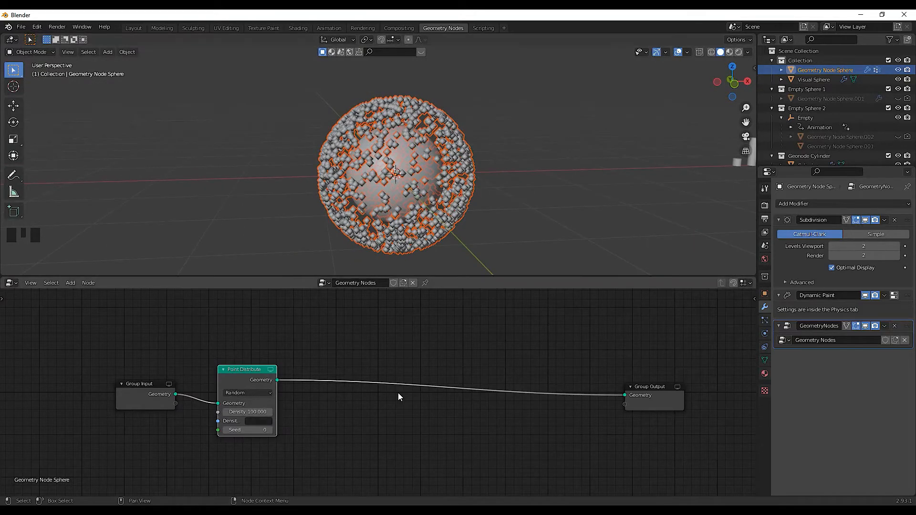
Insert a Point Instance node between Point Distribute and Group Output
key("shift+a")
left_click(380, 382)
type("poin")
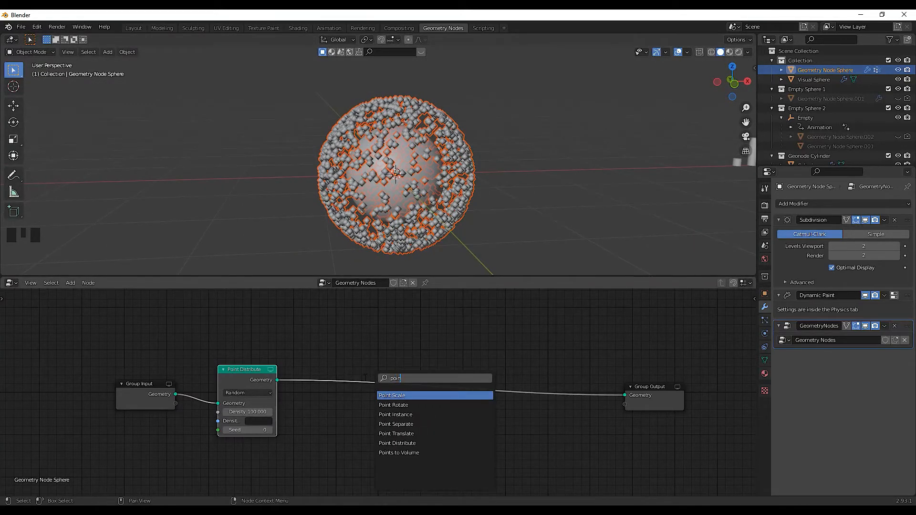
left_click(396, 414)
left_click(449, 409)
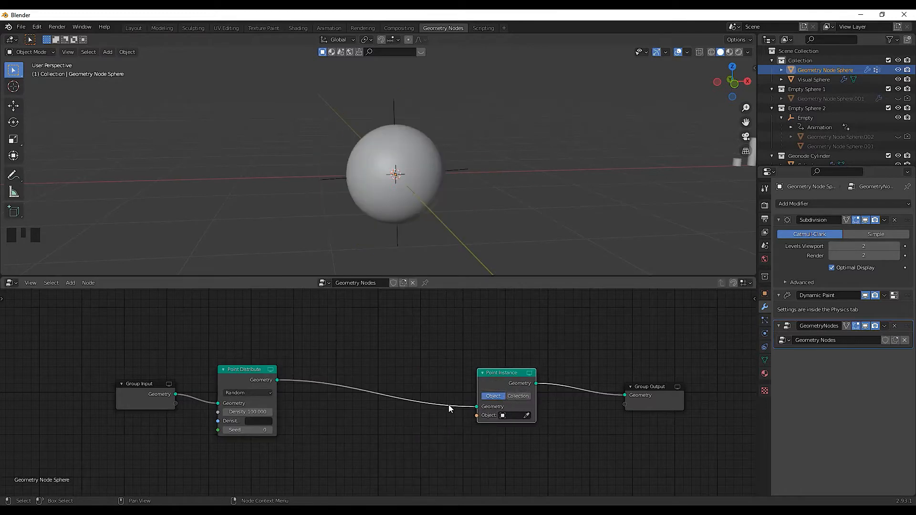
Set the Point Instance node to instance the Geonode Cylinder collection with Whole Collection disabled
left_click(520, 396)
left_click(514, 426)
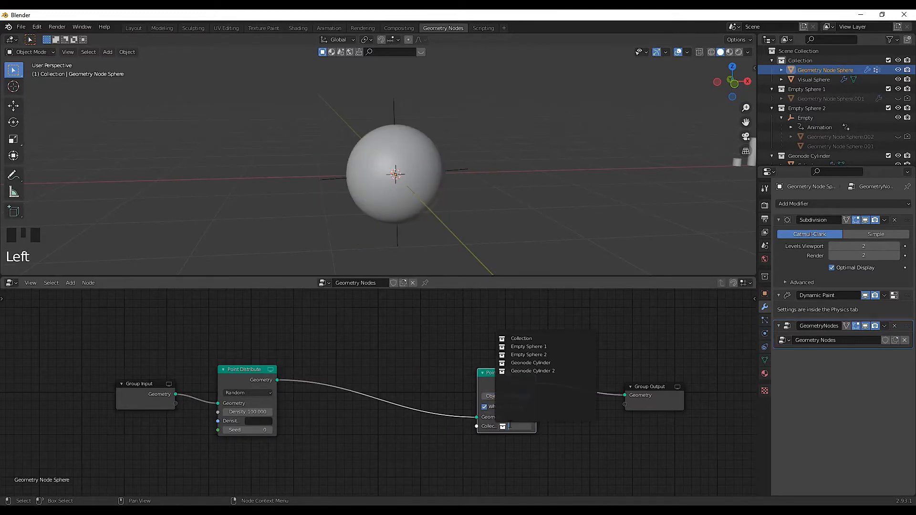
left_click(544, 364)
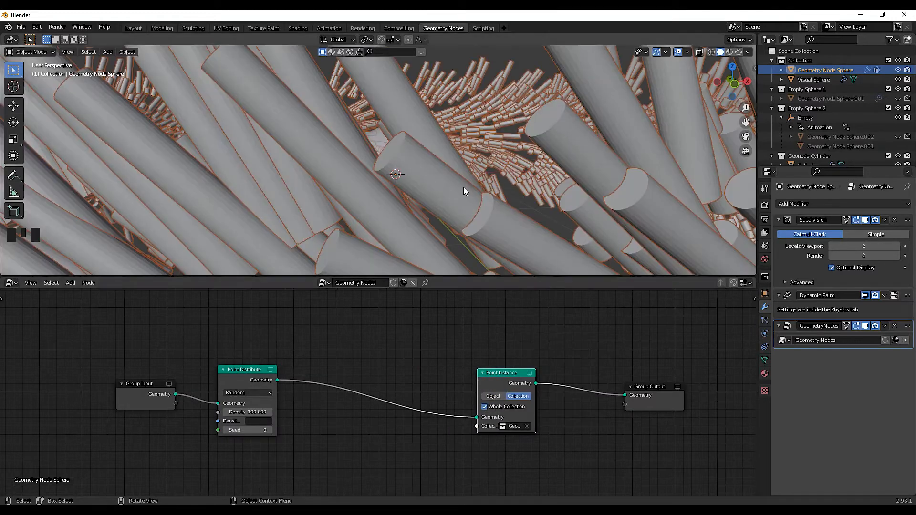
scroll(464, 191, "down", 5)
middle_click_drag(464, 191, 387, 164)
left_click(484, 406)
middle_click_drag(463, 201, 451, 181)
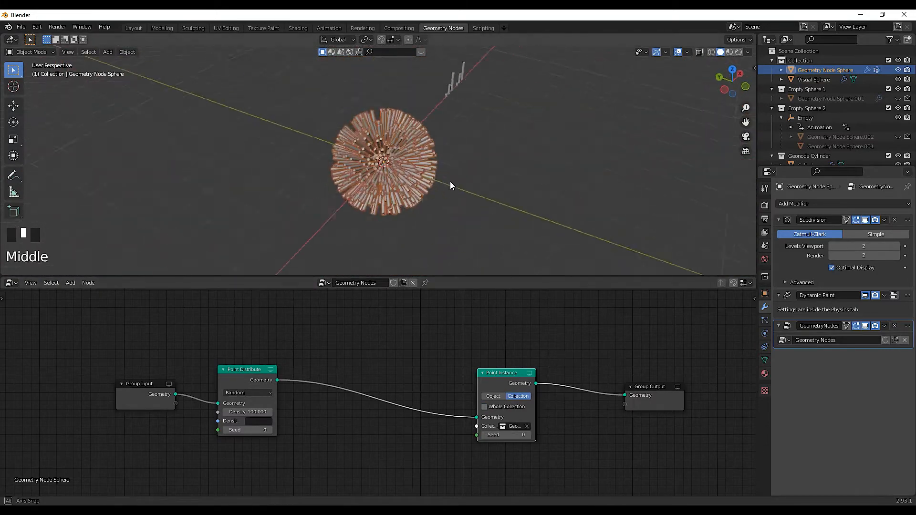
scroll(402, 166, "up", 6)
middle_click_drag(401, 166, 379, 187)
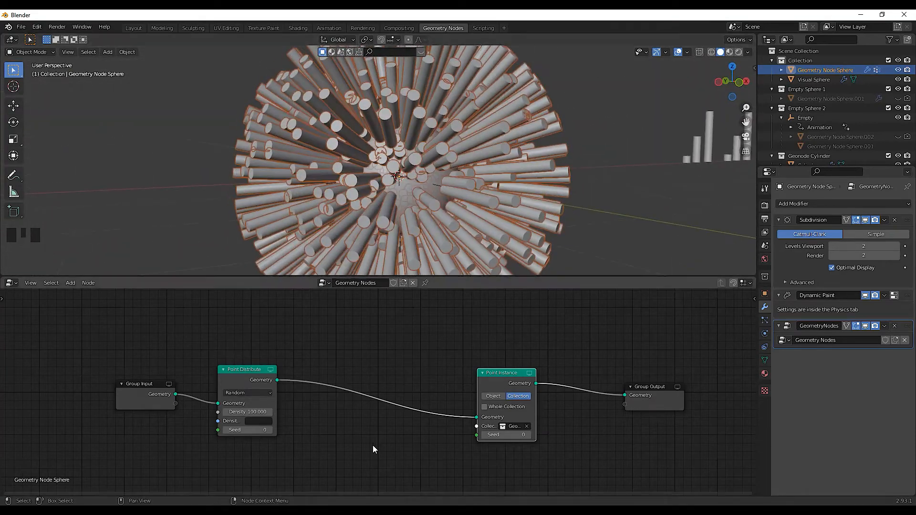
Insert an Attribute Color Ramp node between Point Distribute and Point Instance
left_click_drag(502, 373, 516, 366)
key("shift+a")
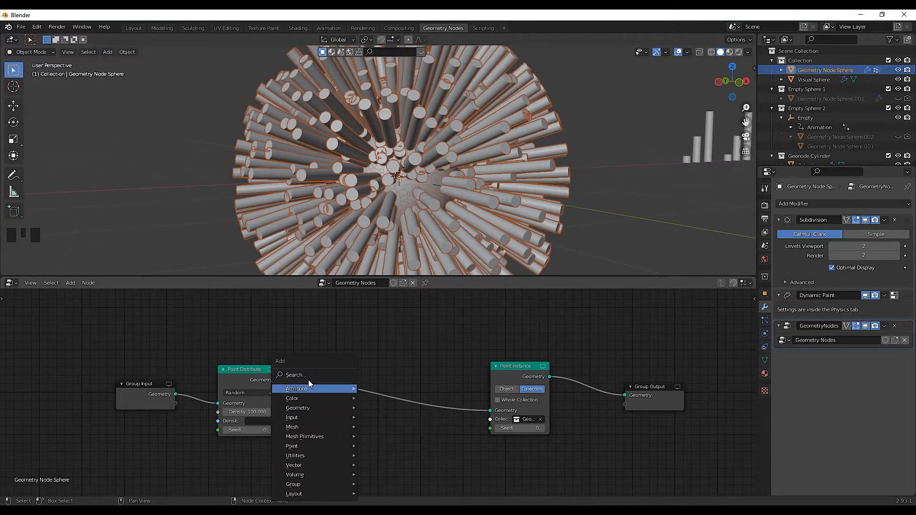
left_click(308, 380)
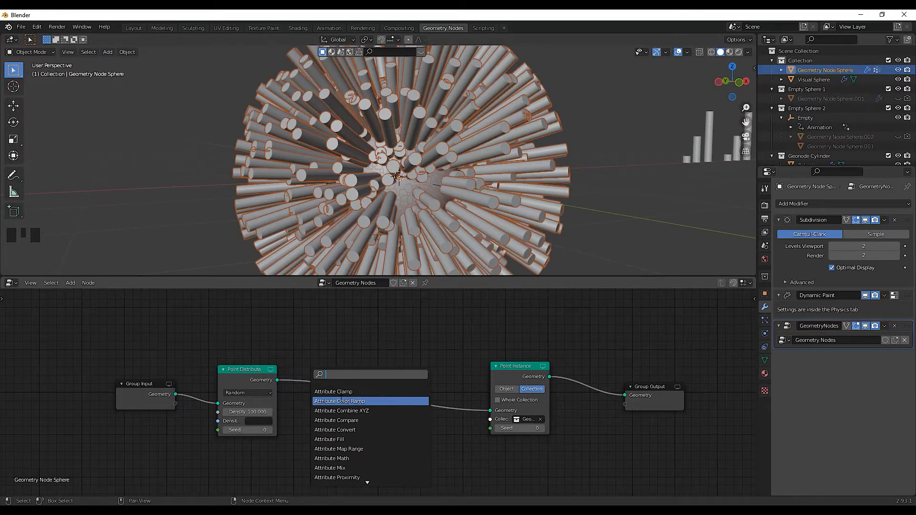
left_click(341, 401)
left_click(399, 455)
middle_click_drag(399, 454, 459, 426)
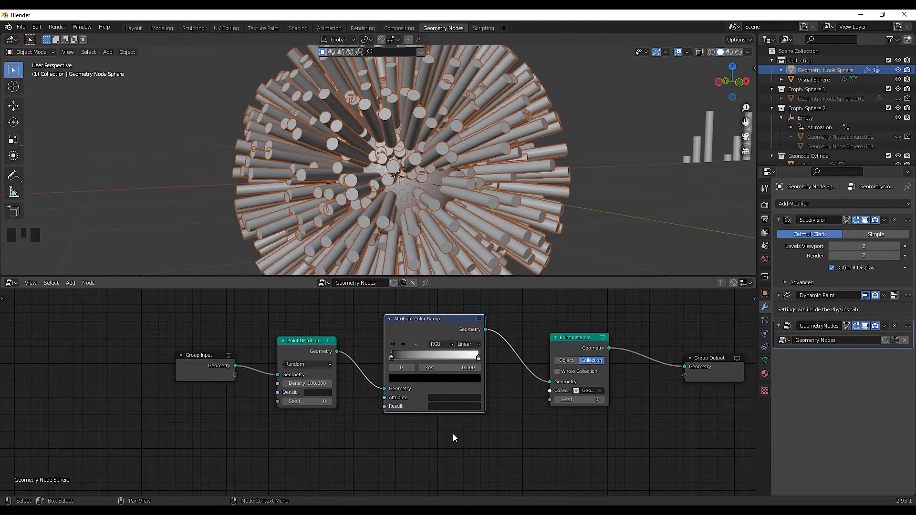
Set the Point Distribute node's density attribute to Vertex
left_click(313, 393)
type("ver")
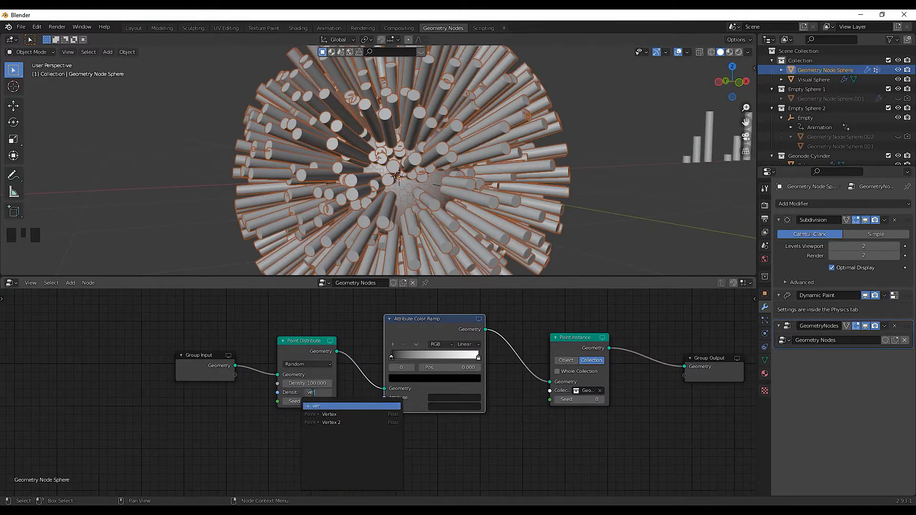
left_click(385, 413)
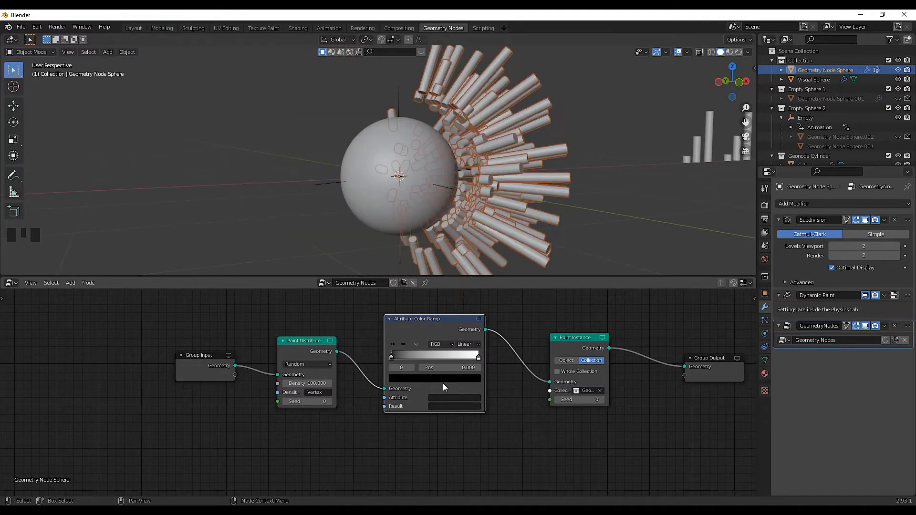
Set the Attribute Color Ramp's input attribute to Vertex and its result to scale
left_click(454, 398)
left_click(460, 411)
left_click(450, 407)
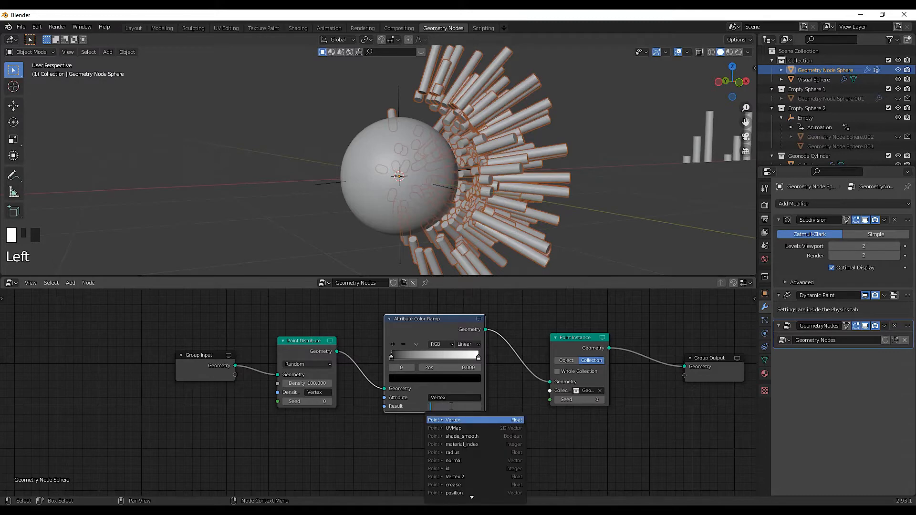
type("scale")
key("Return")
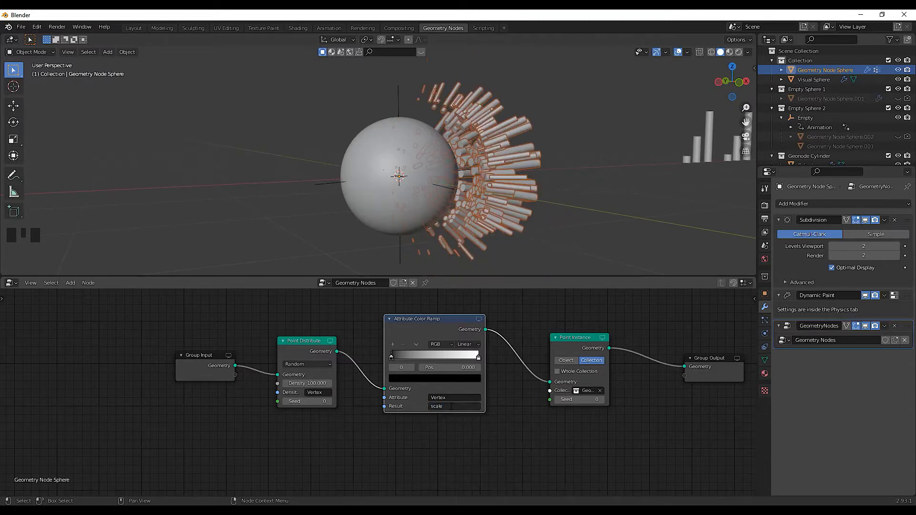
middle_click_drag(457, 133, 479, 116)
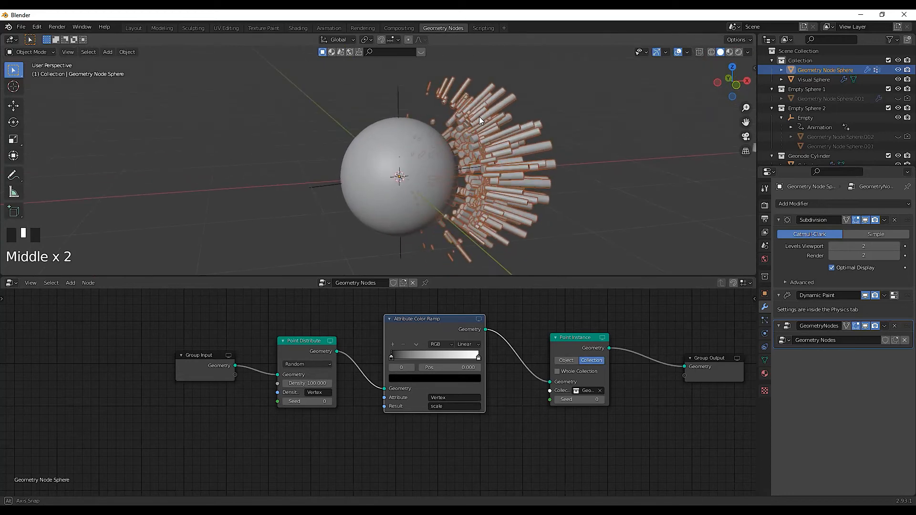
Change the Attribute Color Ramp's interpolation to Ease
scroll(479, 119, "up", 1)
left_click(468, 344)
left_click(465, 355)
middle_click_drag(510, 162, 563, 142)
scroll(563, 142, "down", 3)
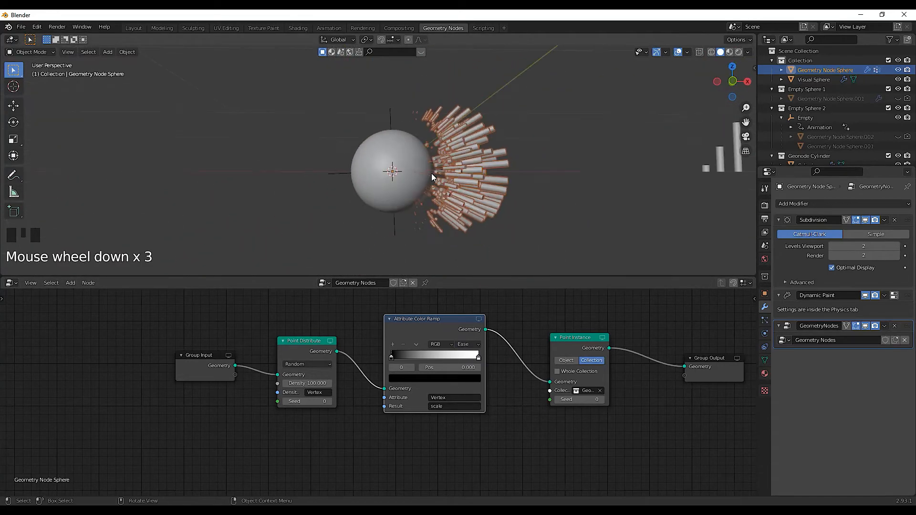
Duplicate the Point Distribute, Attribute Color Ramp and Point Instance nodes and place the copies below the originals
middle_click_drag(420, 448, 420, 418)
scroll(413, 411, "down", 2)
left_click_drag(327, 319, 525, 383)
key("shift+d")
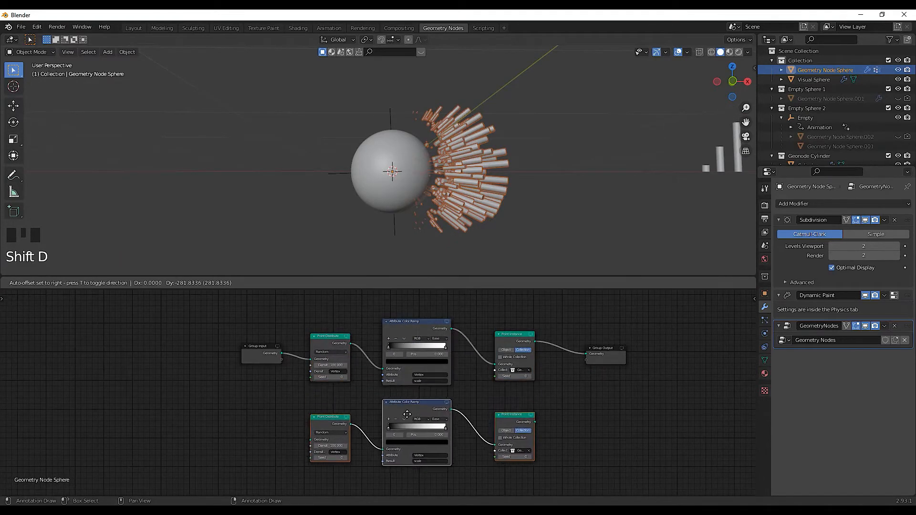
left_click(407, 414)
Insert a Join Geometry node before Group Output and connect the duplicated Point Instance to it
key("shift+a")
left_click(564, 371)
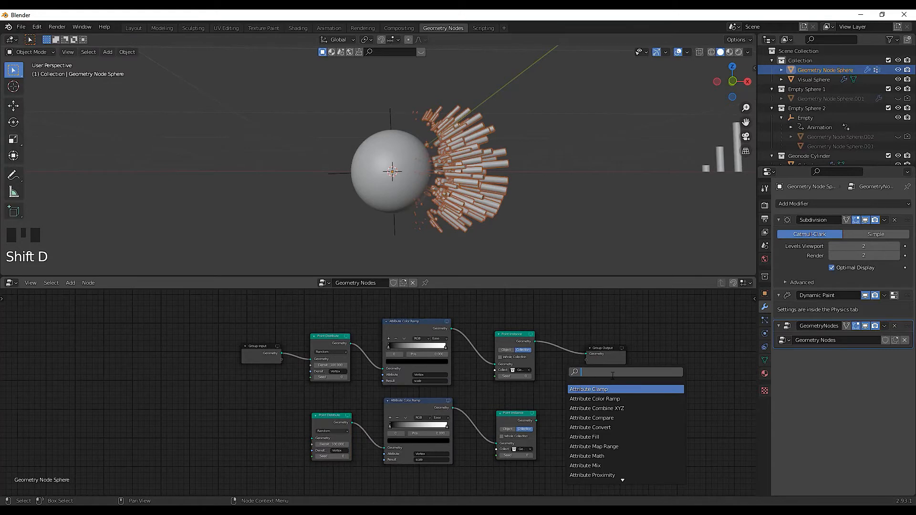
type("jo")
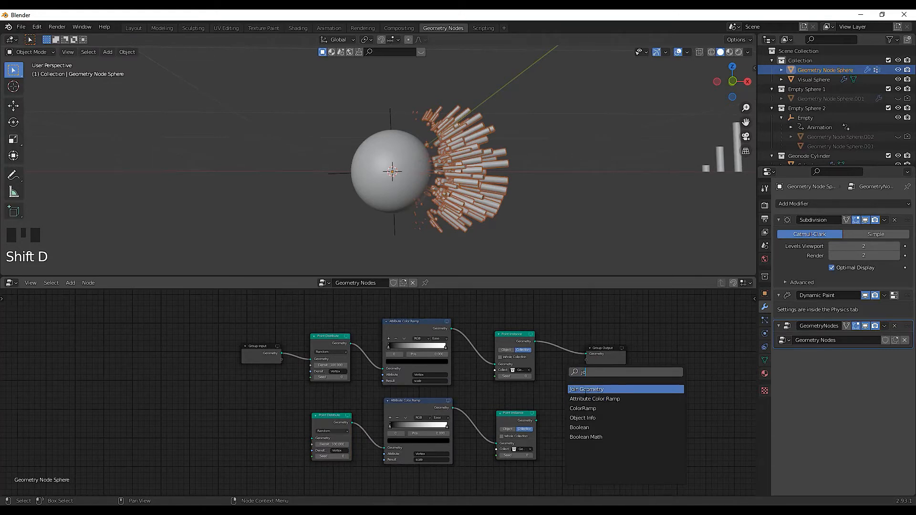
left_click(587, 390)
left_click(580, 355)
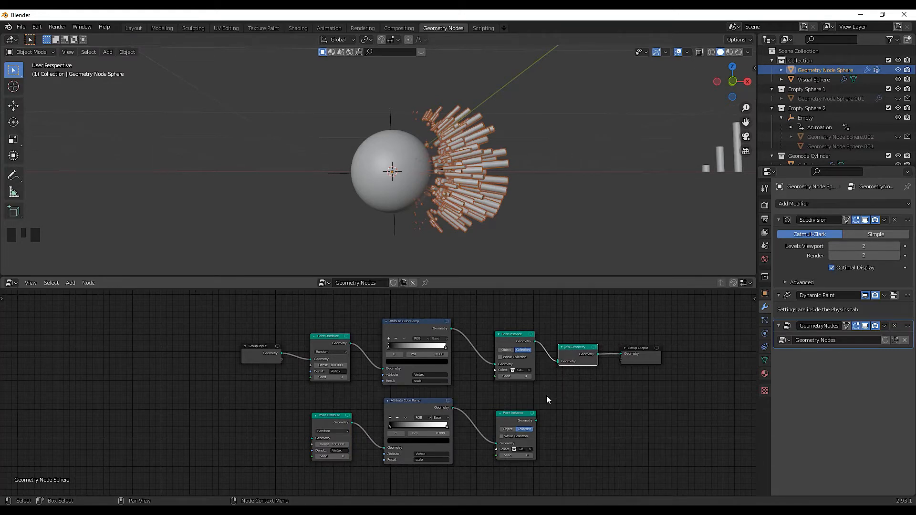
left_click_drag(560, 365, 560, 364)
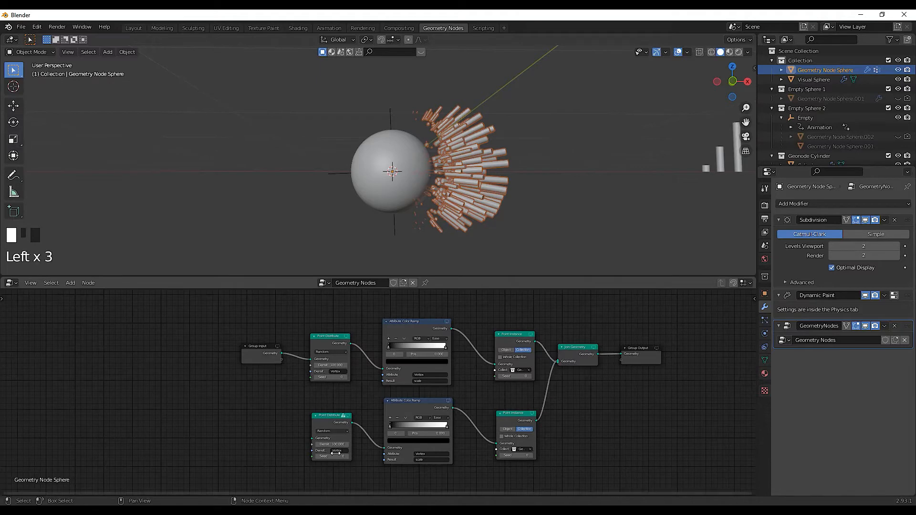
Connect Group Input to the duplicated Point Distribute and set the duplicated Point Instance's collection to Geonode Cylinder 2
scroll(552, 374, "up", 3)
middle_click_drag(614, 383, 587, 369)
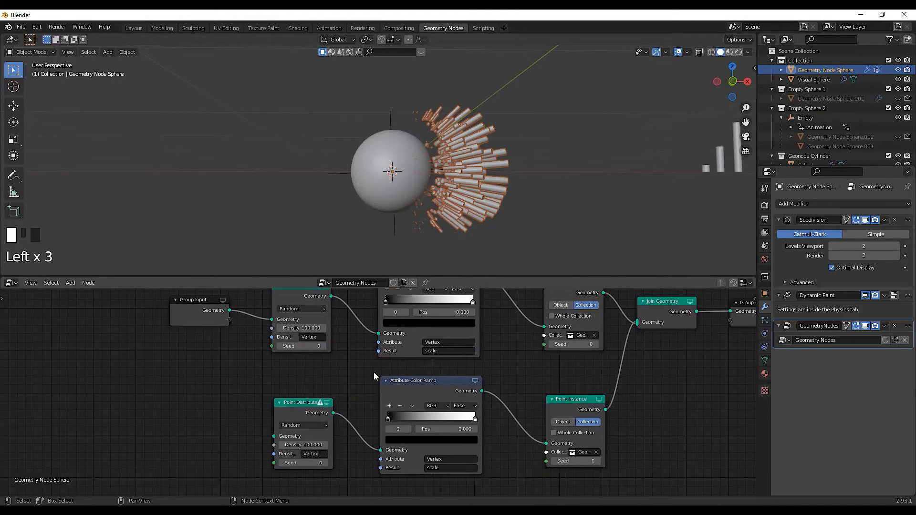
left_click_drag(273, 436, 231, 310)
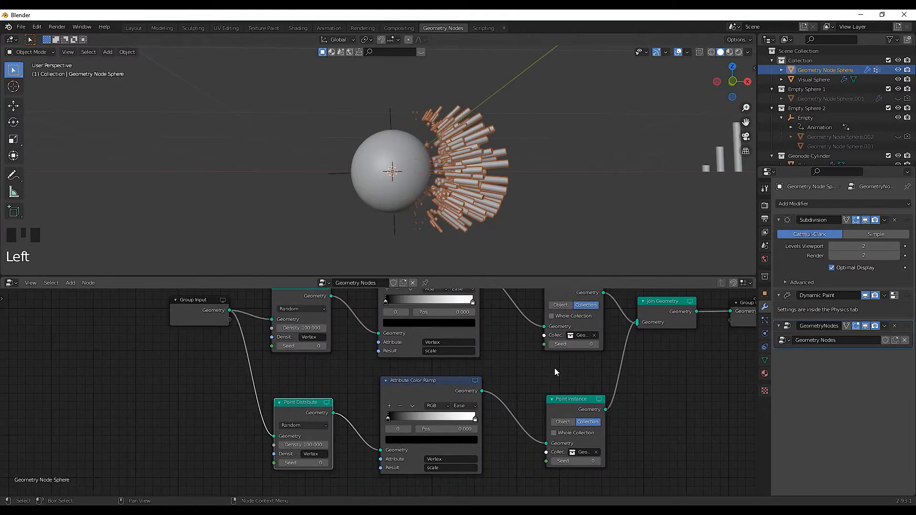
middle_click_drag(489, 451, 504, 415)
left_click(604, 420)
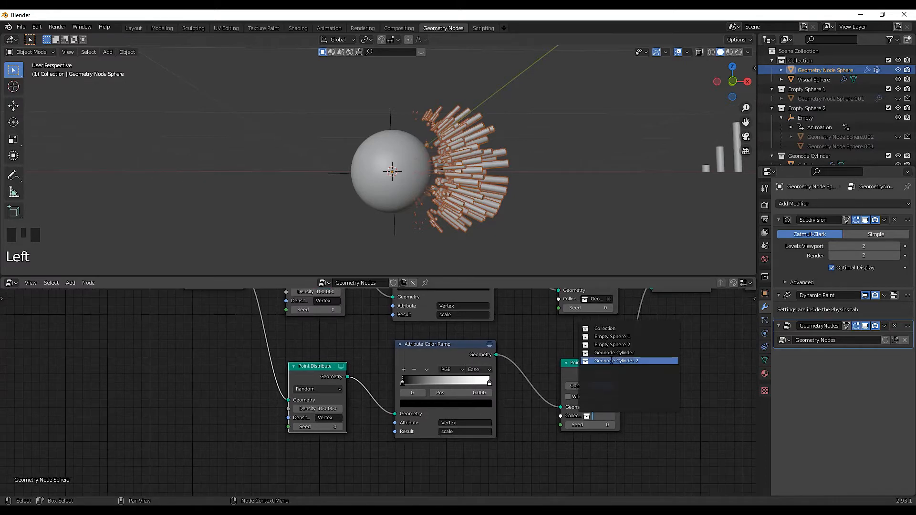
left_click(615, 361)
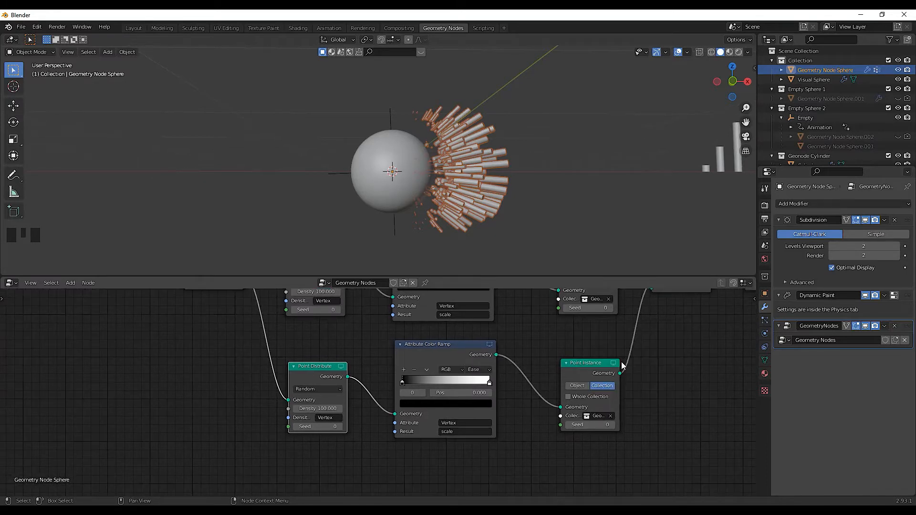
Set the duplicated Attribute Color Ramp's attribute and the duplicated Point Distribute's density attribute to Vertex 2
left_click(459, 423)
left_click(478, 351)
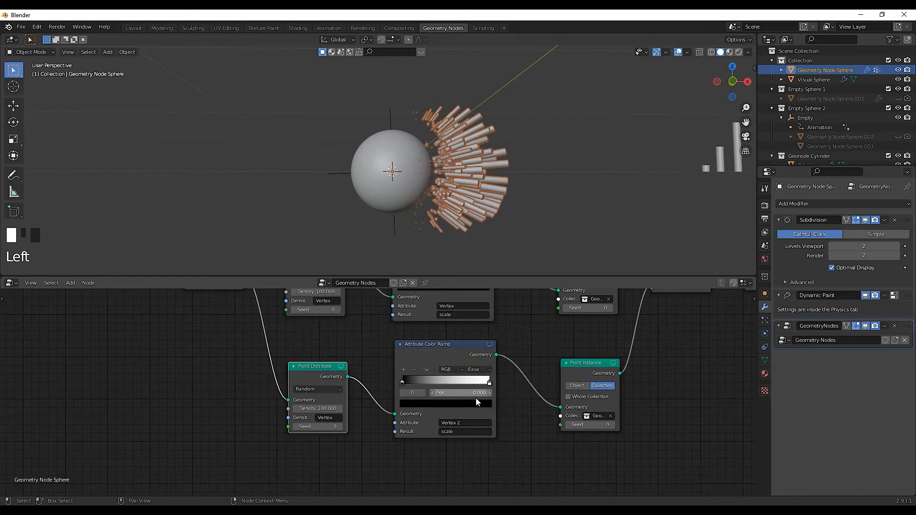
left_click(325, 418)
left_click(348, 389)
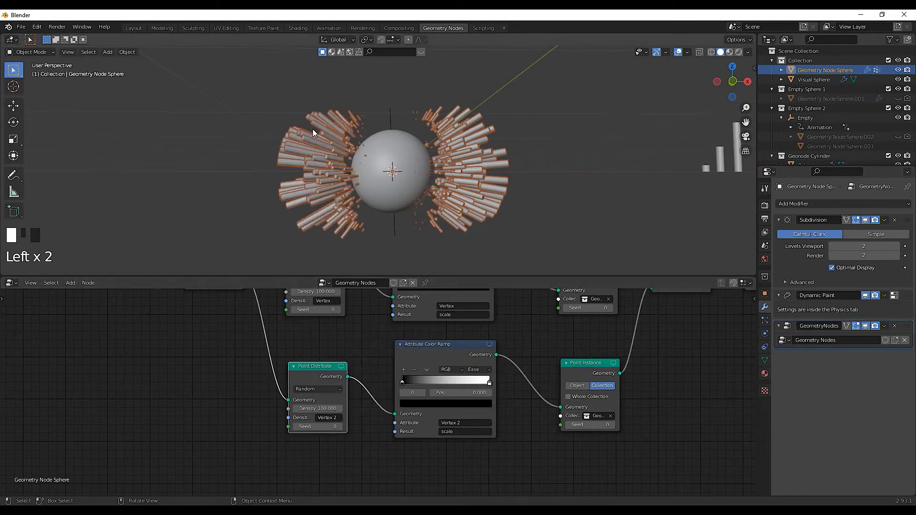
Play the animation to check the two cylinder groups moving around the sphere
middle_click_drag(533, 361, 551, 389)
middle_click_drag(381, 143, 437, 137)
key("space")
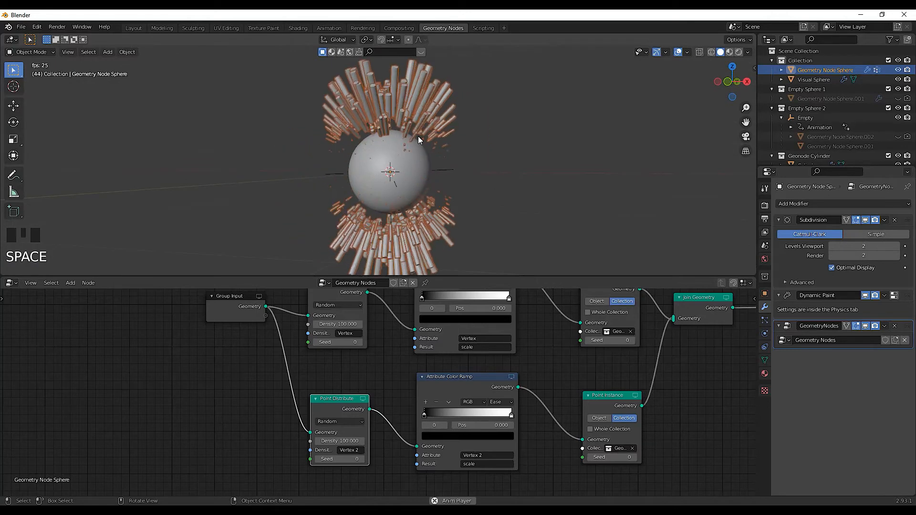
key("space")
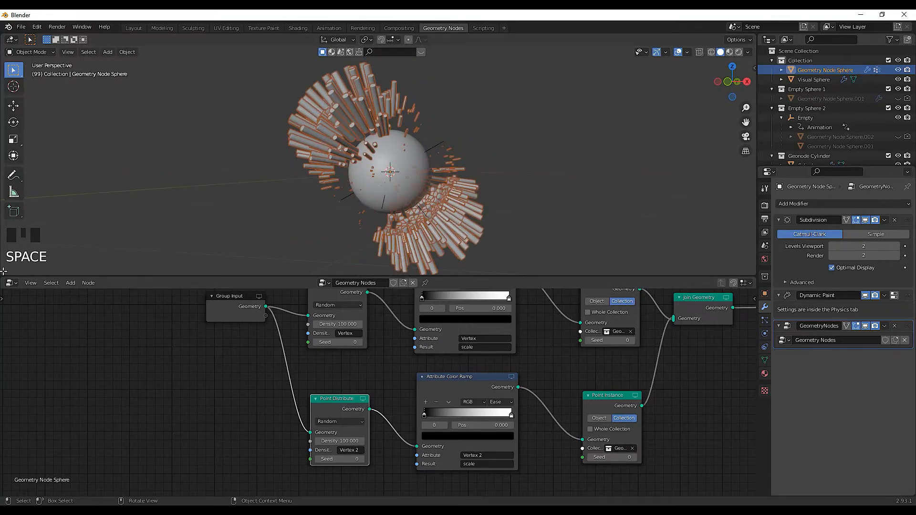
Split the 3D viewport and turn the new area into a slim timeline above the node editor
left_click_drag(4, 272, 20, 257)
right_click(20, 247)
left_click(19, 248)
left_click(12, 264)
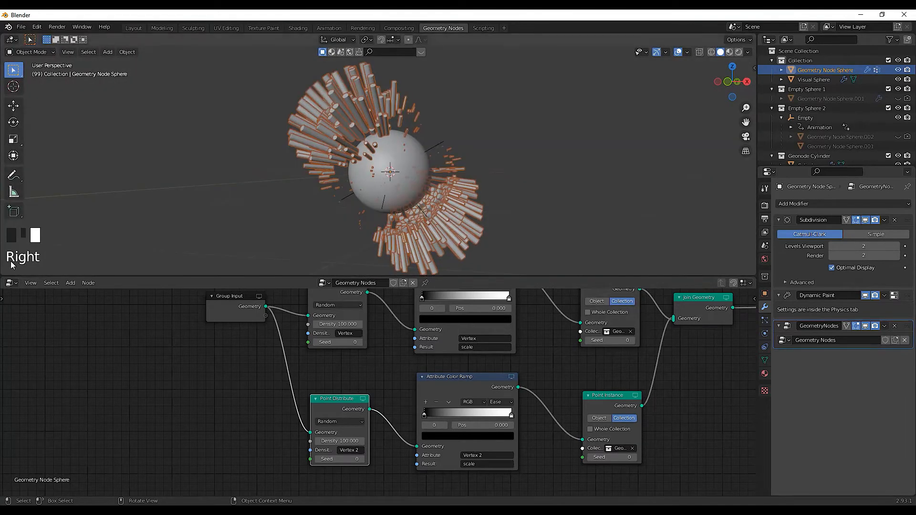
left_click_drag(6, 273, 26, 222)
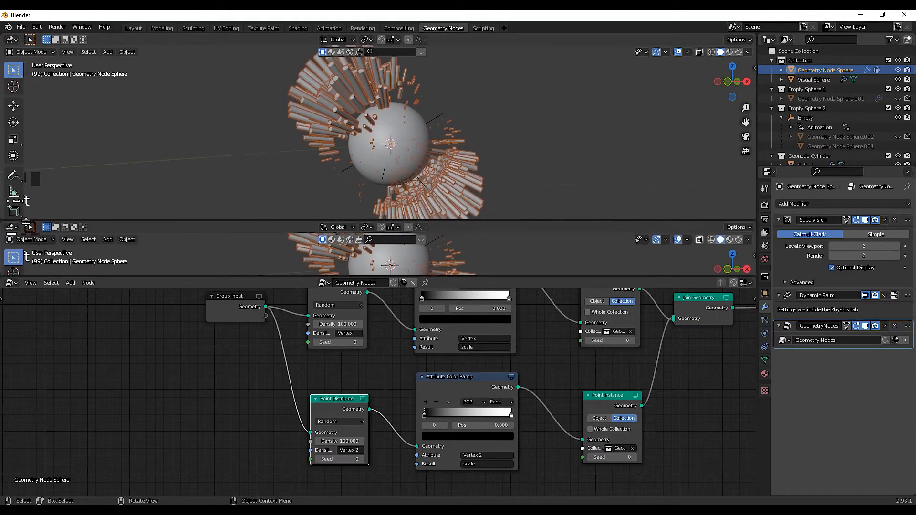
left_click(11, 227)
left_click(143, 281)
left_click_drag(225, 224, 227, 243)
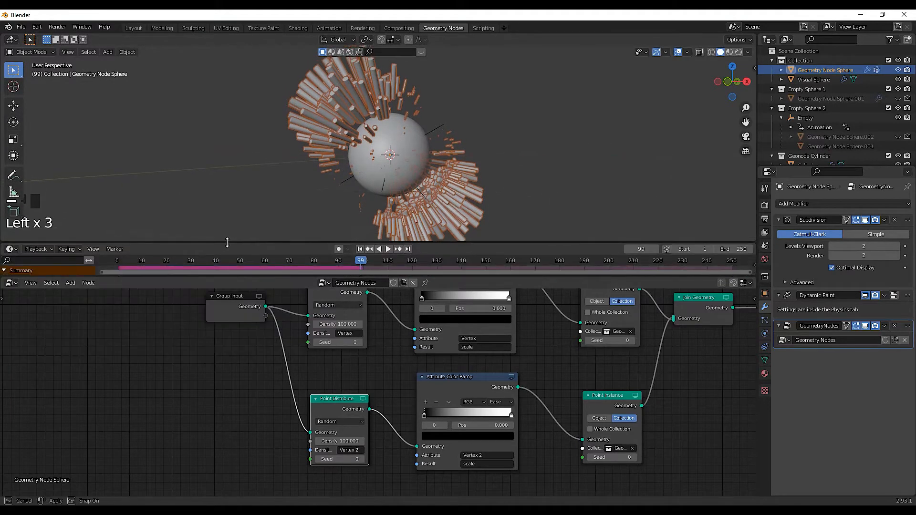
Replay the animation from the first frame and inspect the cylinders from another angle
left_click(360, 249)
key("space")
middle_click_drag(439, 181, 466, 159)
key("space")
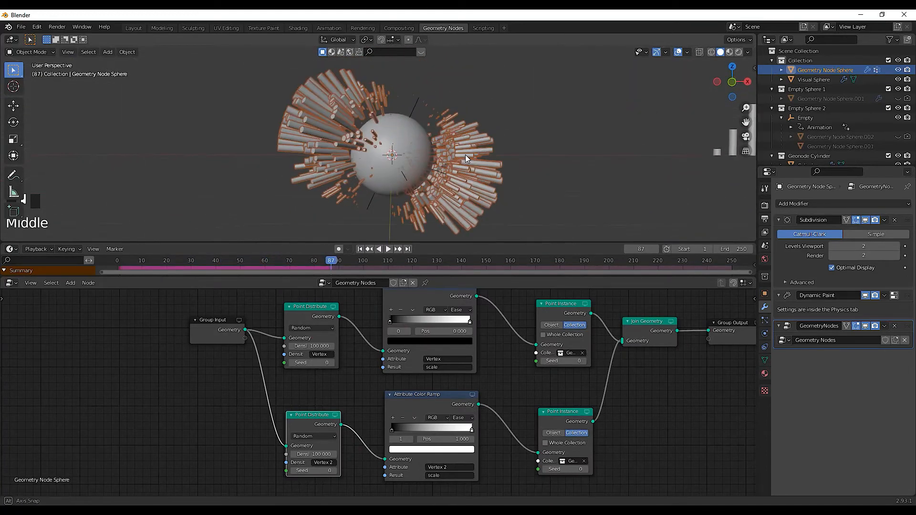
Switch to the Layout workspace, deselect everything and return the animation to frame 1
left_click(133, 27)
scroll(466, 295, "up", 2)
middle_click_drag(466, 297, 430, 310)
left_click(420, 353)
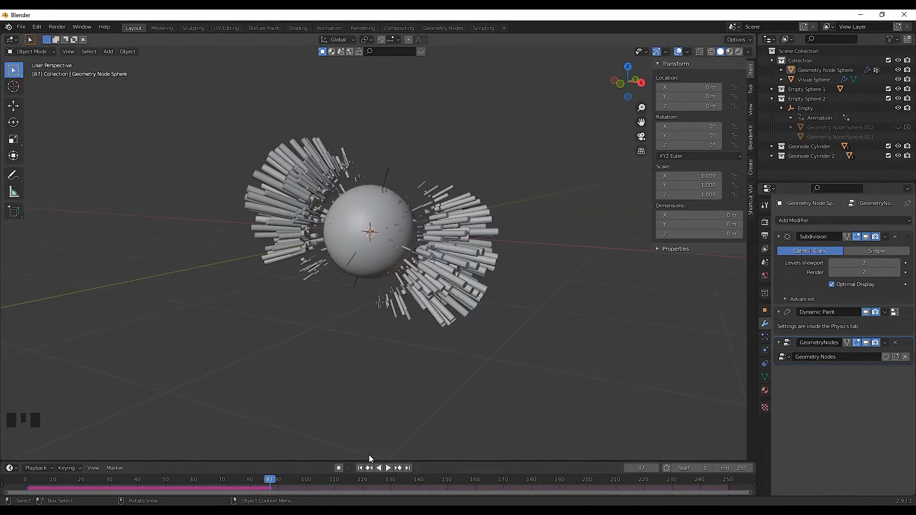
left_click(360, 468)
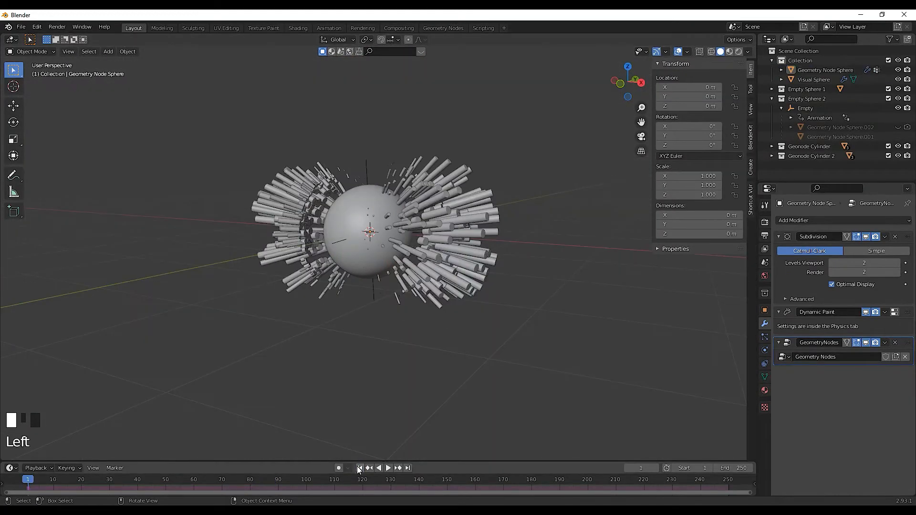
Switch to the Shading workspace and join away the file browser and image editor areas
left_click(299, 28)
right_click(140, 193)
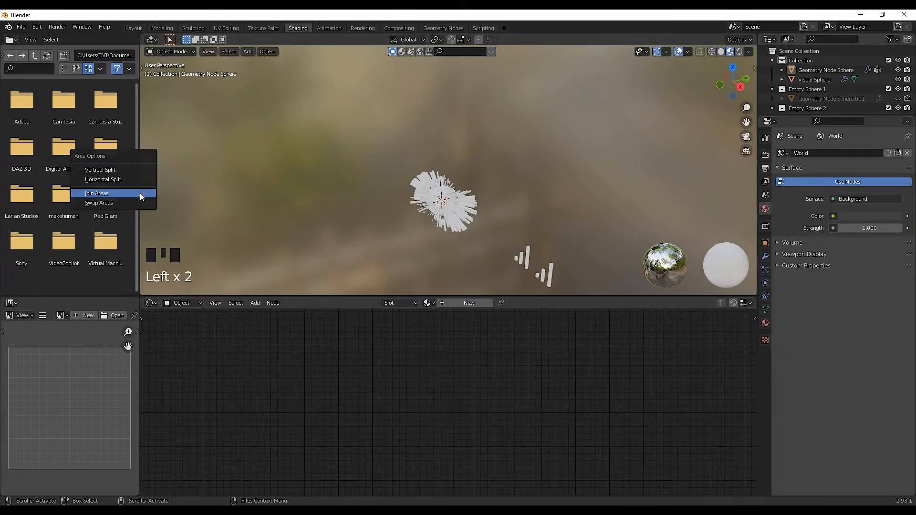
left_click(139, 193)
left_click(89, 194)
right_click(138, 393)
left_click(139, 393)
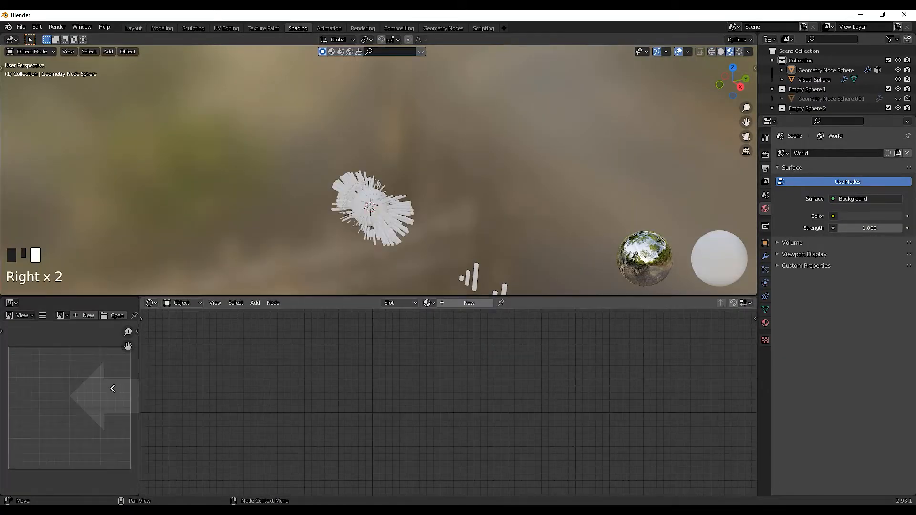
left_click(102, 388)
Enable Bloom and Screen Space Reflections in the Eevee render settings
middle_click_drag(392, 179, 446, 158)
left_click(771, 155)
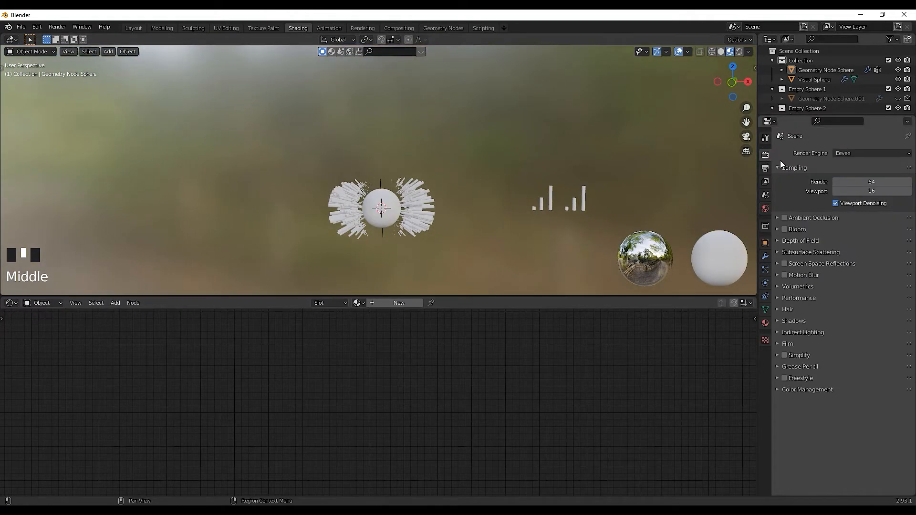
left_click(785, 231)
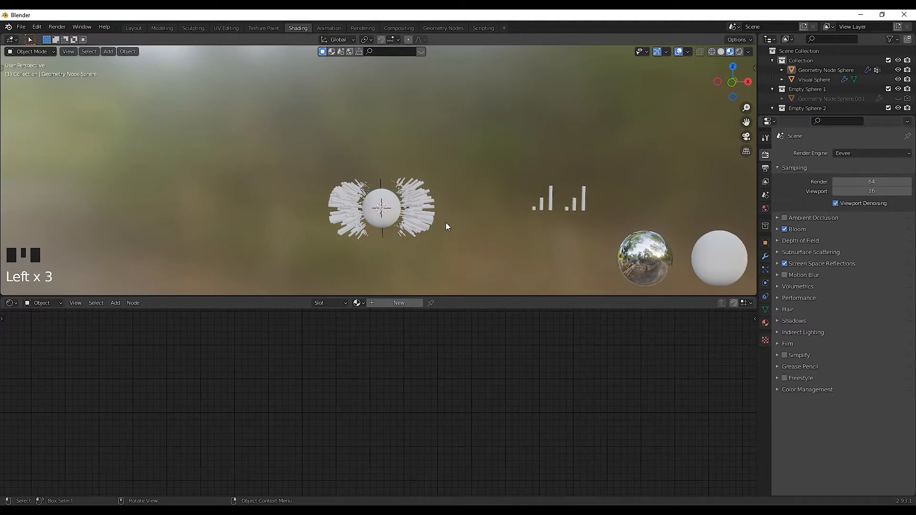
Give the large central sphere a new material with Metallic 1.000 and Roughness 0.255
middle_click_drag(446, 222, 416, 183, "shift")
scroll(410, 164, "up", 4)
scroll(435, 150, "down", 1)
scroll(435, 150, "down", 1)
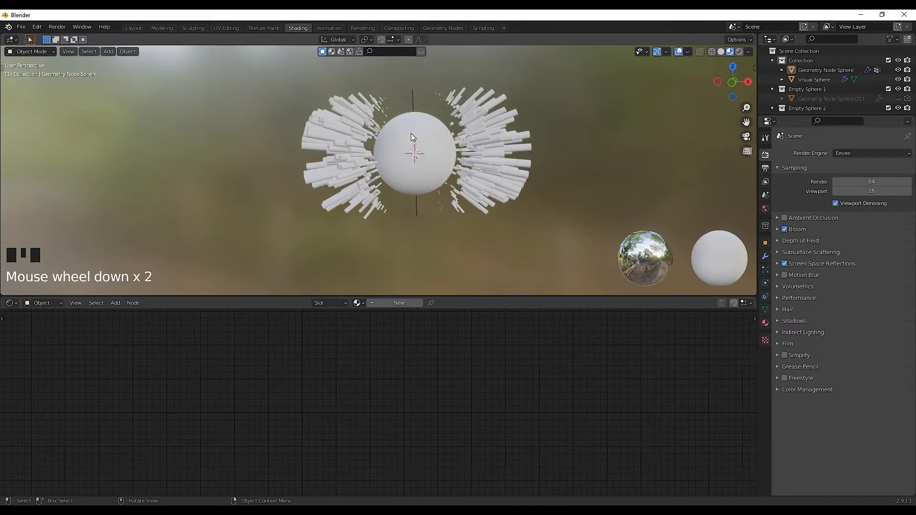
left_click(411, 134)
left_click(412, 303)
middle_click_drag(417, 410, 490, 419)
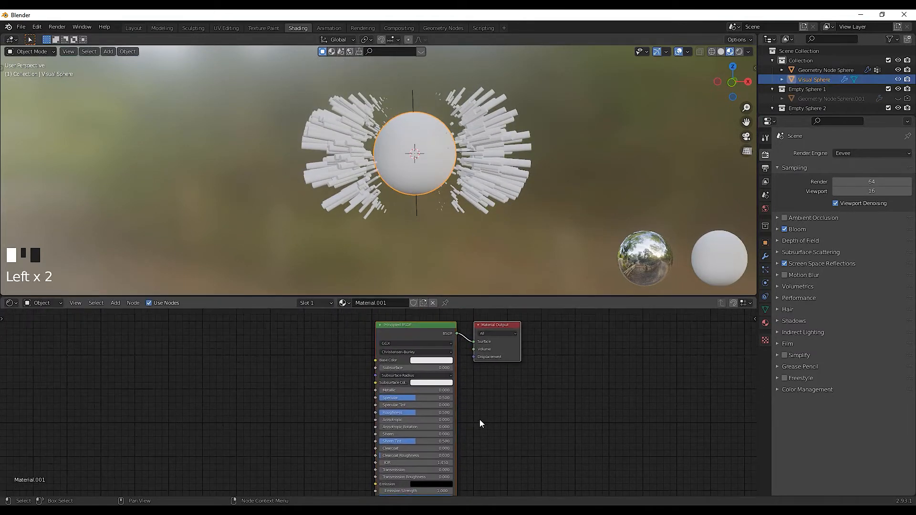
scroll(434, 380, "up", 2)
left_click_drag(420, 387, 472, 386)
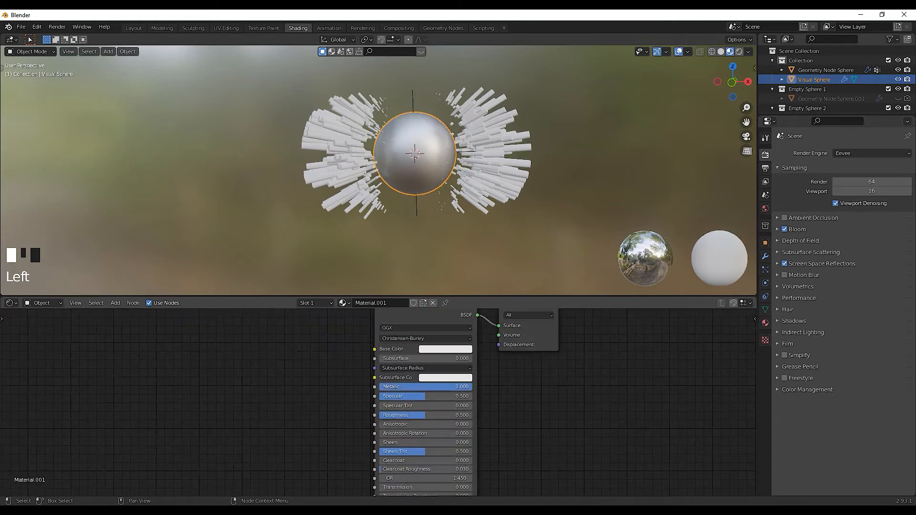
left_click_drag(420, 419, 401, 415)
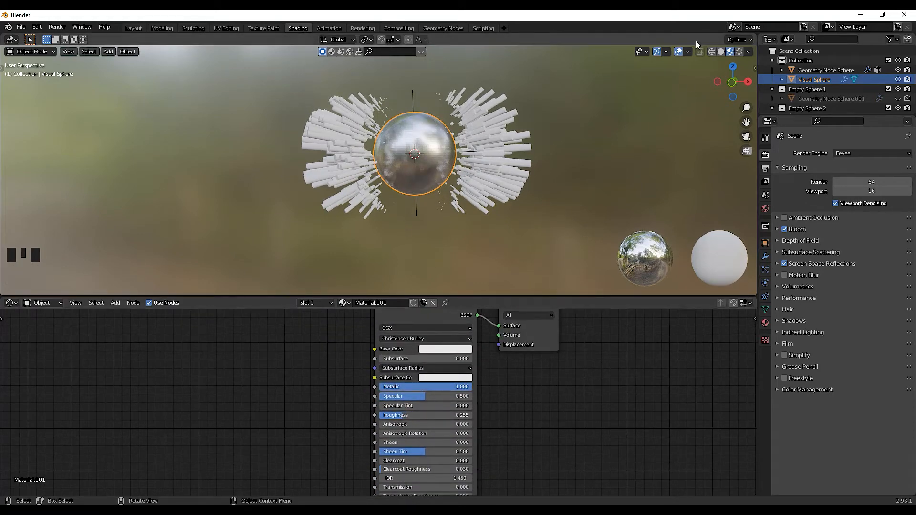
left_click(739, 51)
left_click(765, 208)
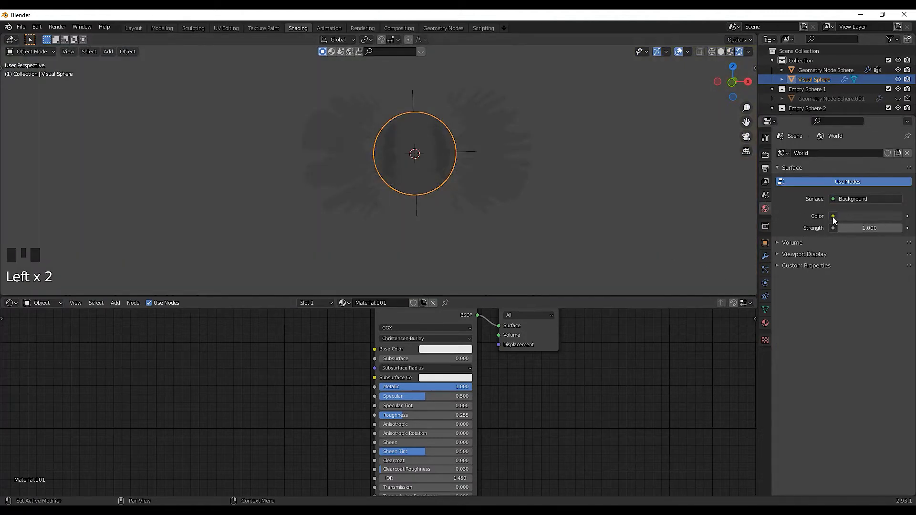
left_click(833, 217)
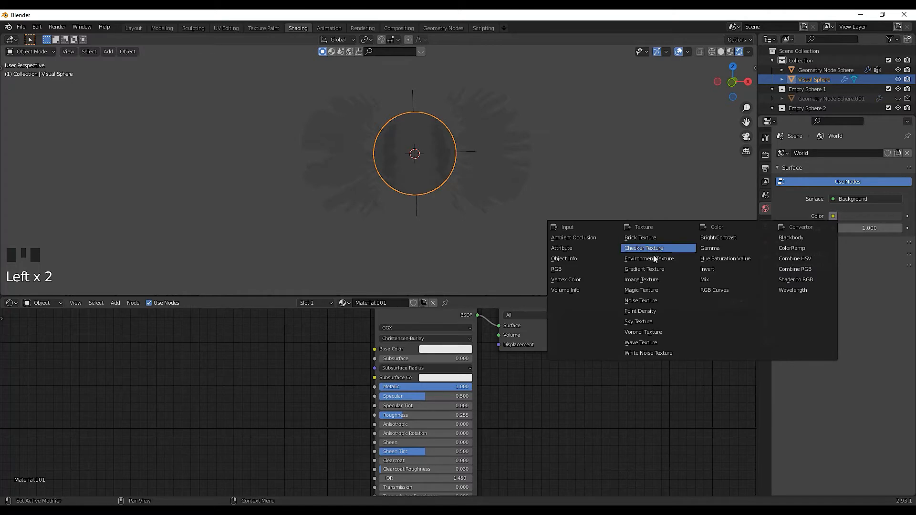
left_click(666, 257)
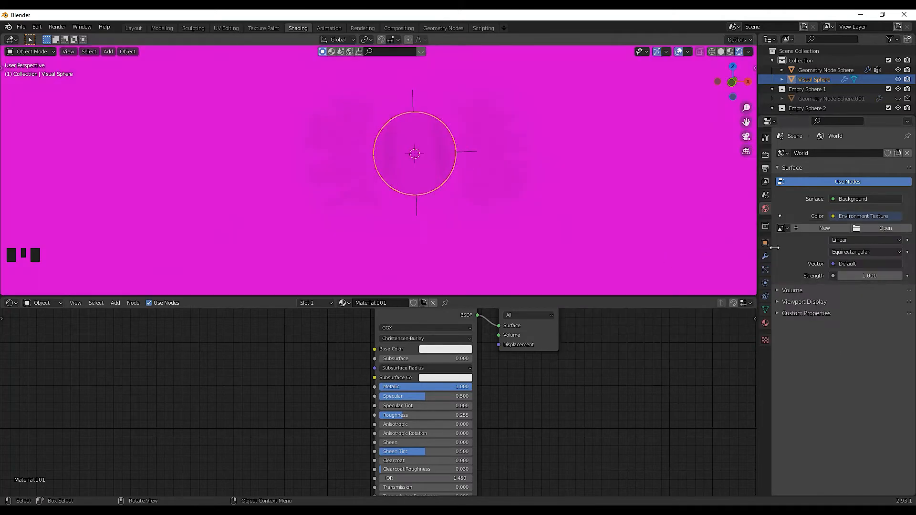
left_click(877, 230)
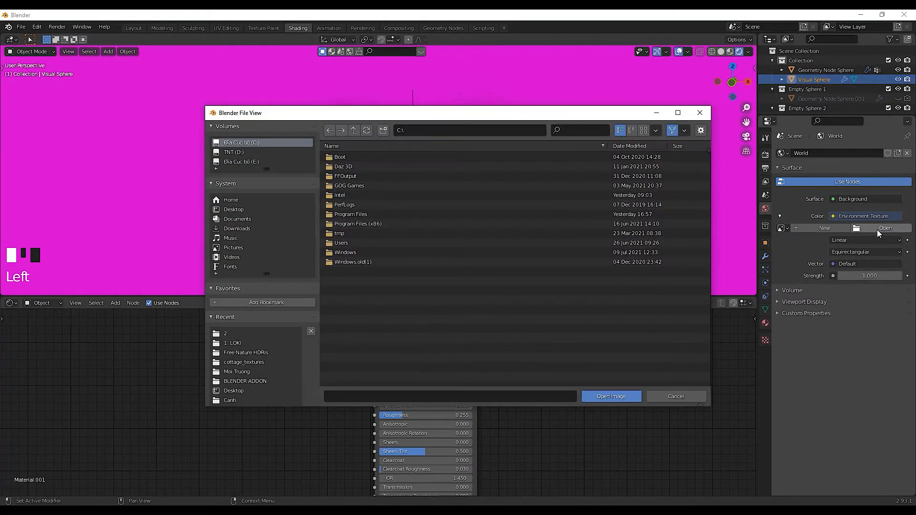
left_click(243, 371)
left_click(352, 166)
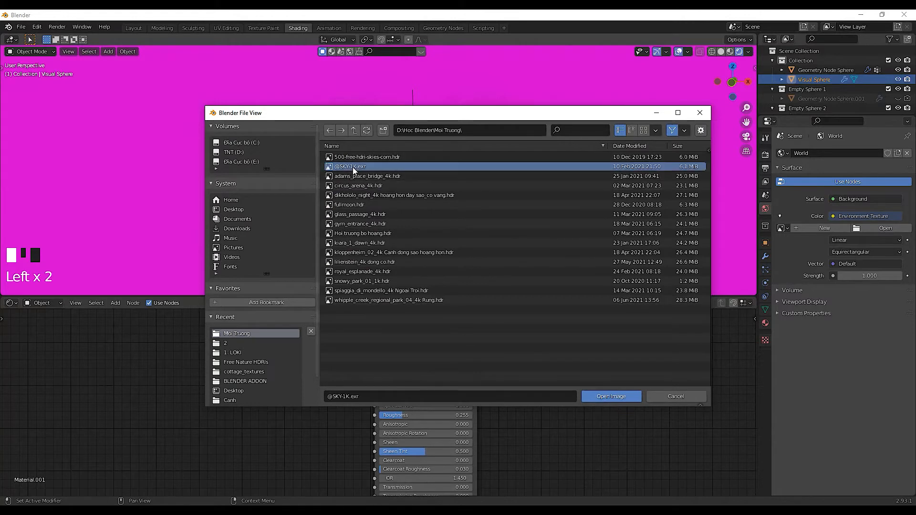
left_click(603, 398)
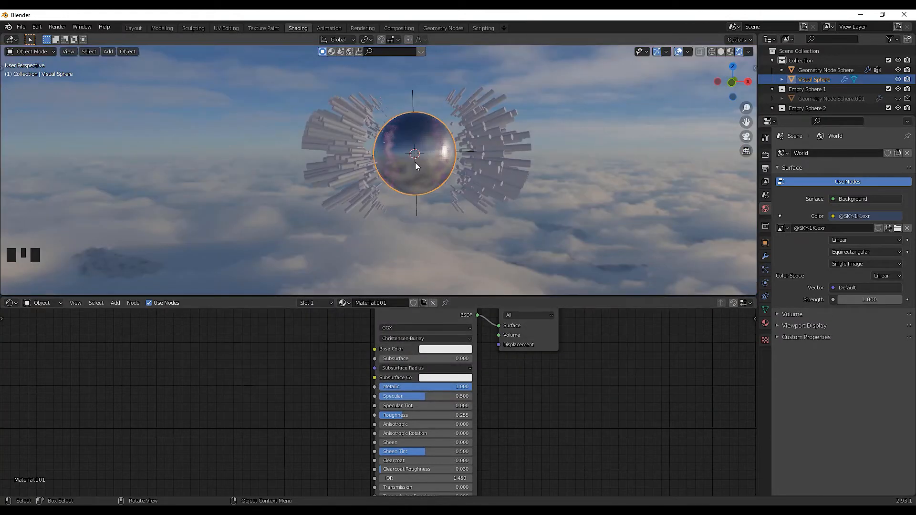
Lower the central sphere material's Specular to 0.359 and its Roughness to 0.127
scroll(416, 166, "up", 1)
scroll(422, 160, "down", 3)
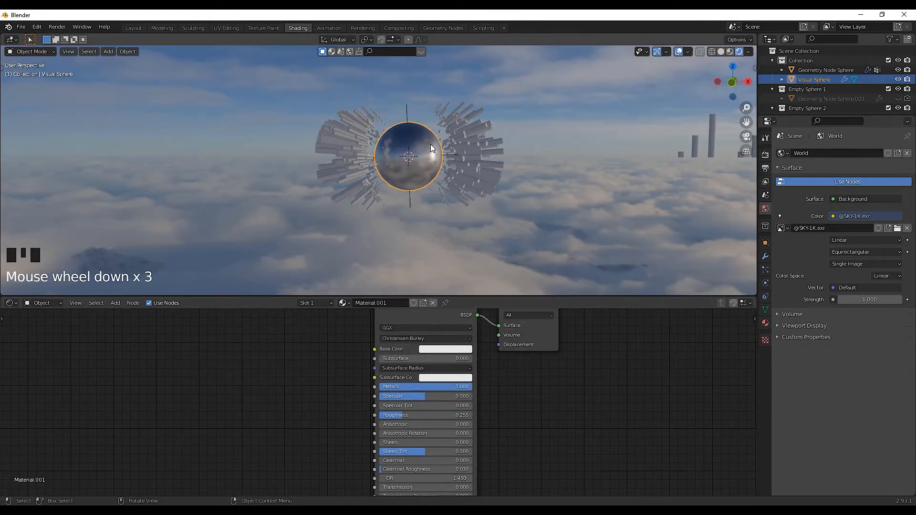
scroll(418, 144, "up", 1)
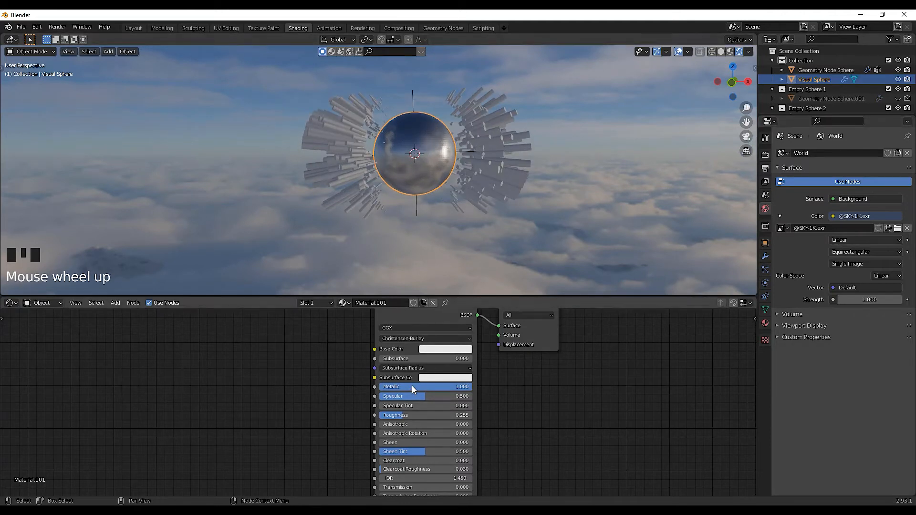
left_click_drag(416, 396, 399, 396)
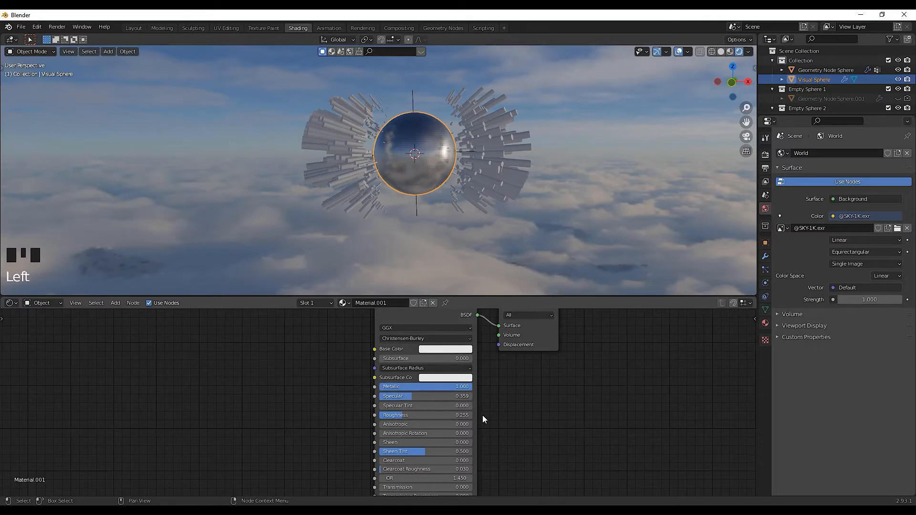
left_click_drag(458, 415, 400, 415)
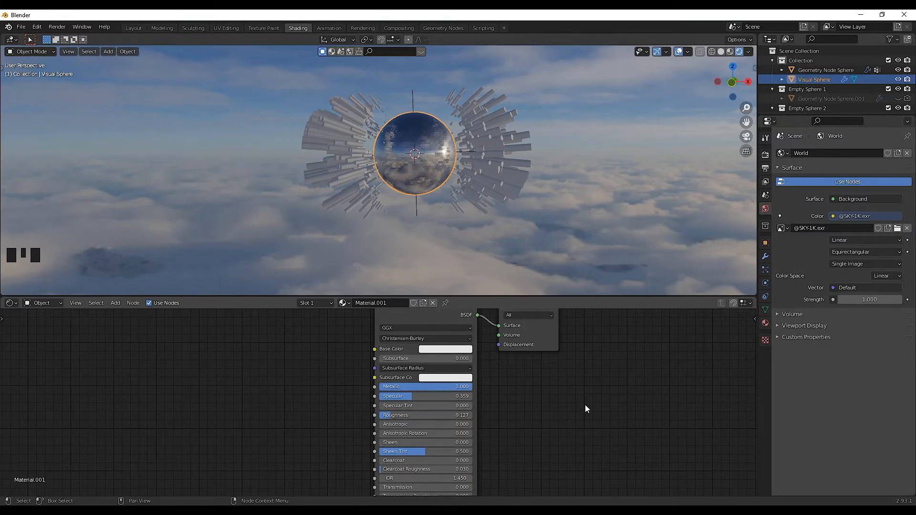
scroll(443, 177, "up", 3)
left_click(468, 120)
right_click(468, 119)
left_click(468, 118)
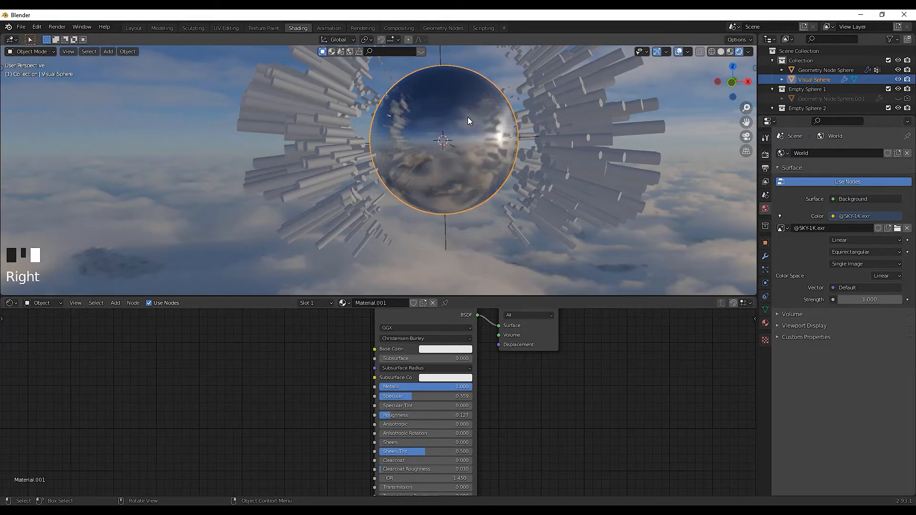
Give the tallest cylinder of the first three-cylinder group a new material with Roughness 0.000 and Transmission 1.000
scroll(528, 386, "down", 1)
middle_click_drag(480, 370, 528, 417)
scroll(362, 117, "down", 1)
left_click(299, 129)
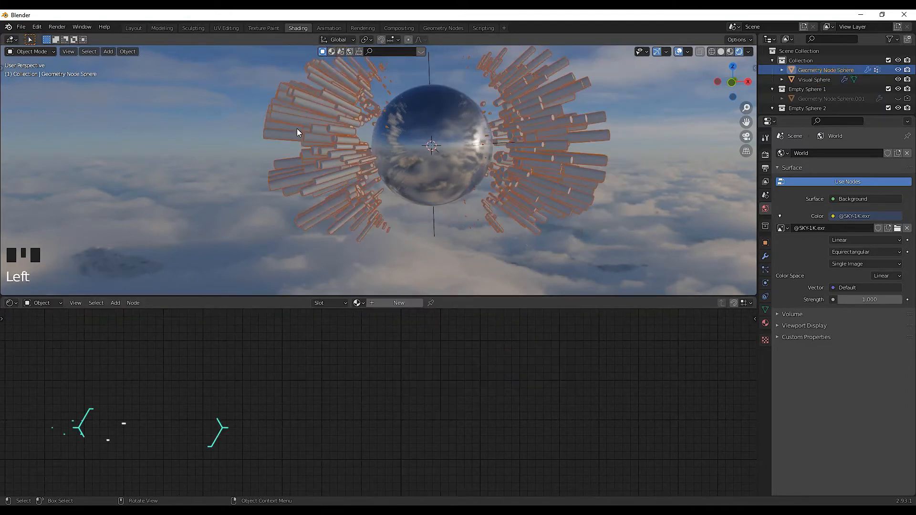
middle_click_drag(600, 195, 563, 190, "shift")
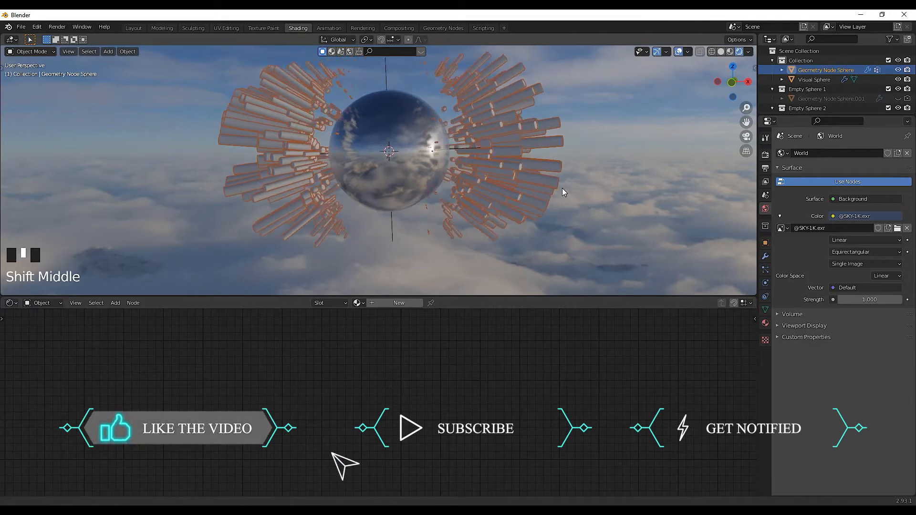
scroll(573, 176, "up", 4)
left_click(601, 159)
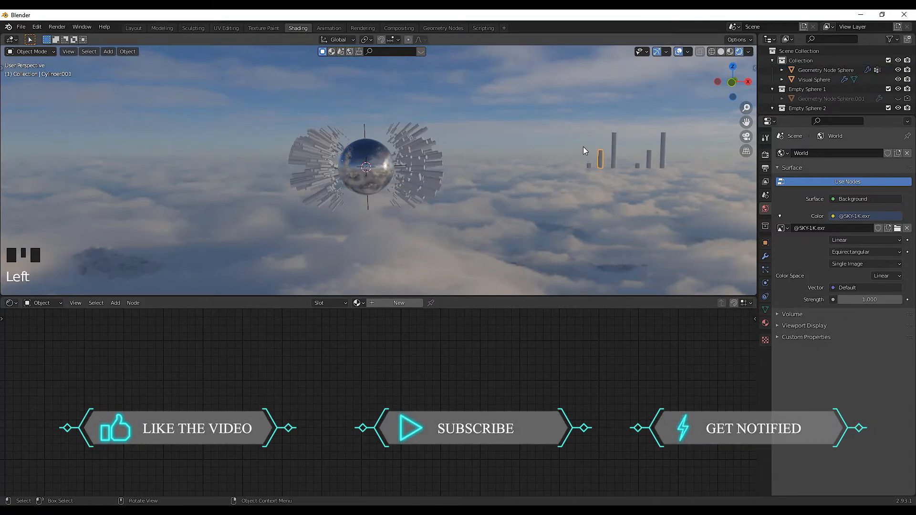
left_click(613, 157)
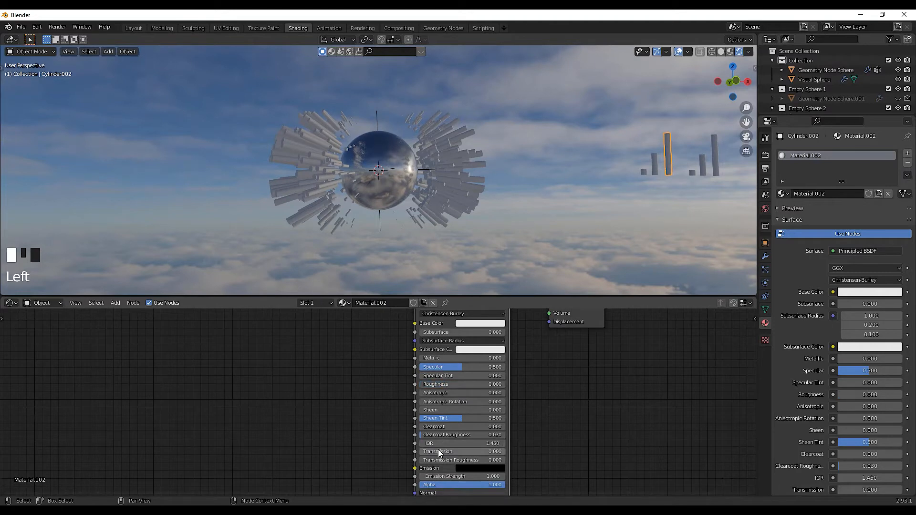
left_click_drag(440, 452, 504, 451)
Set the base color of the tallest cylinder's material to a bright blue
middle_click_drag(541, 377, 507, 422)
left_click(448, 368)
left_click(468, 264)
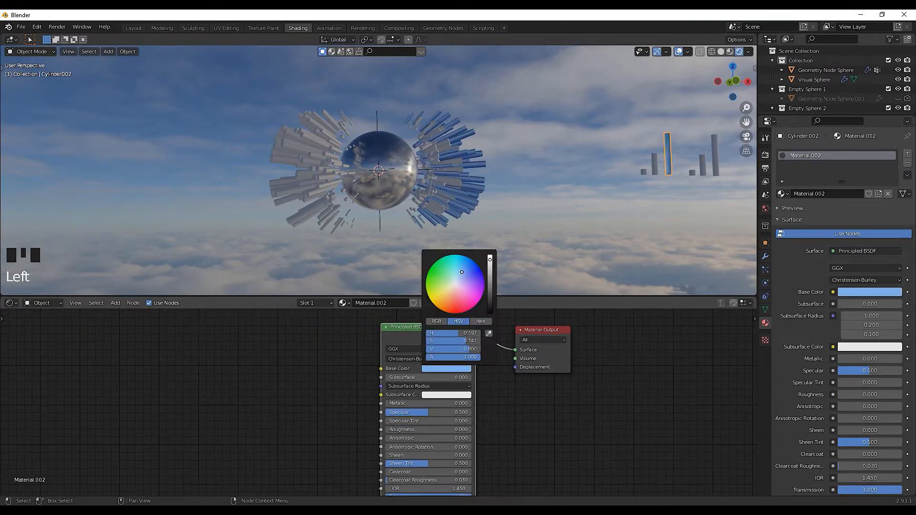
mouse_move(469, 264)
left_mouse_down()
mouse_move(465, 257)
mouse_move(464, 266)
left_mouse_up()
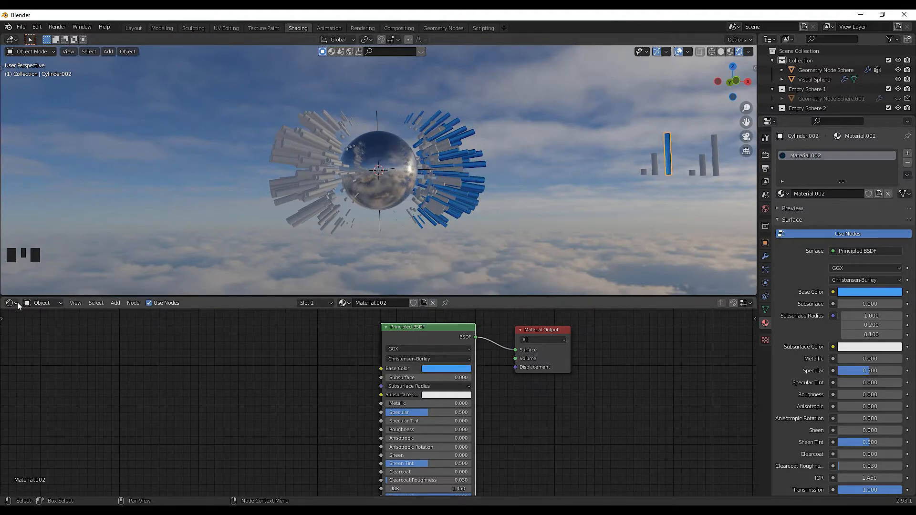
Open the world's node tree and add Texture Coordinate and Mapping nodes in front of the environment texture
left_click(42, 325)
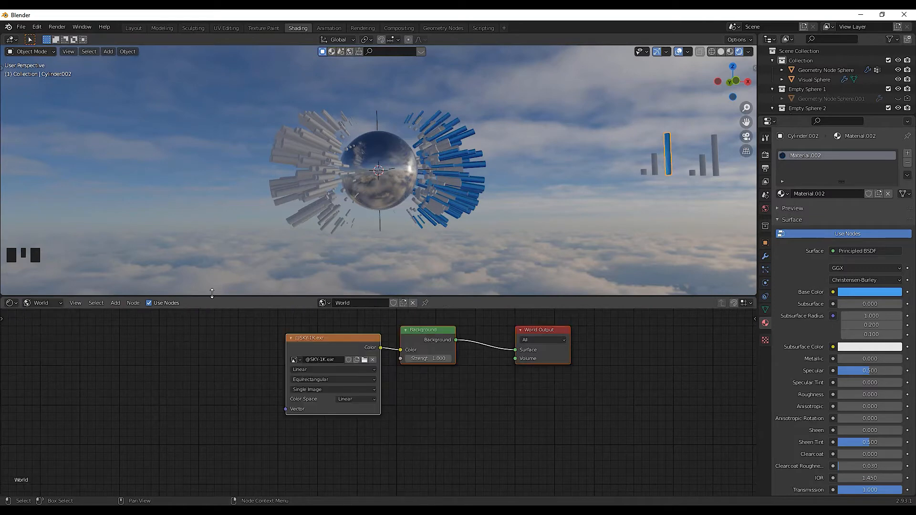
left_click_drag(323, 351, 287, 339)
left_click(383, 386)
middle_click_drag(416, 384, 592, 403)
key("ctrl+t")
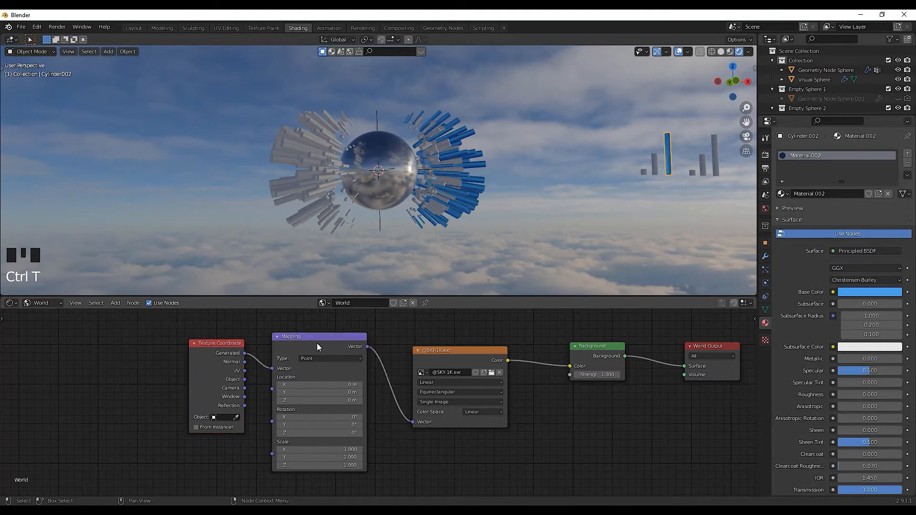
Search the add-ons in the preferences for "node" and check whether Node Wrangler is enabled
left_click(37, 27)
left_click(56, 164)
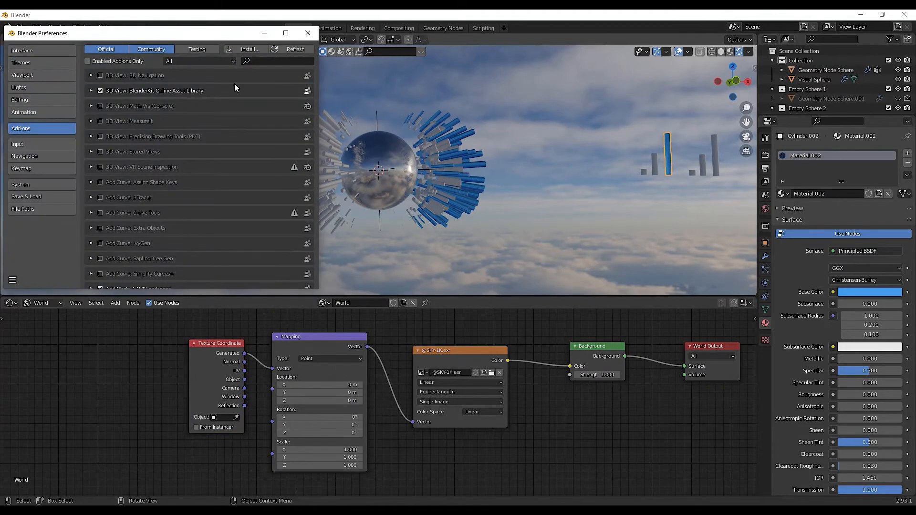
left_click(269, 63)
type("node")
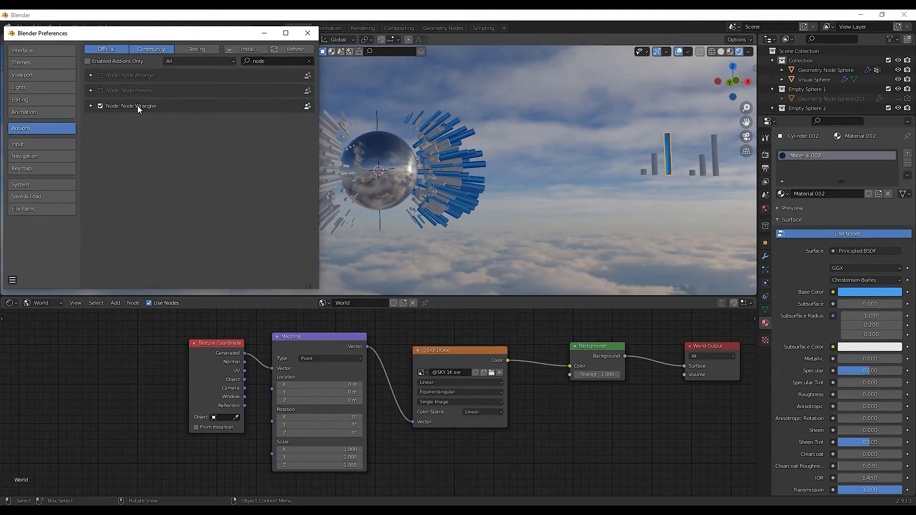
left_click(305, 34)
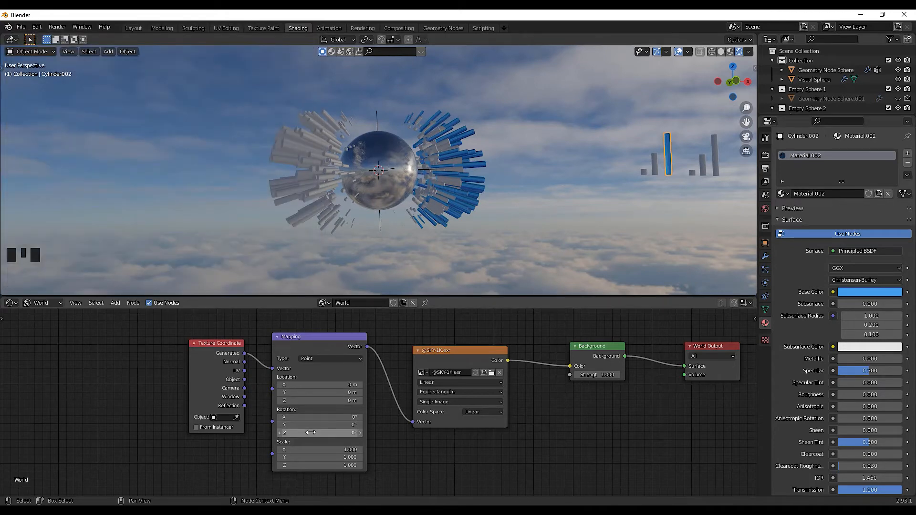
Rotate the sky environment to about -103° around Z with the Mapping node
left_click_drag(311, 433, 261, 432)
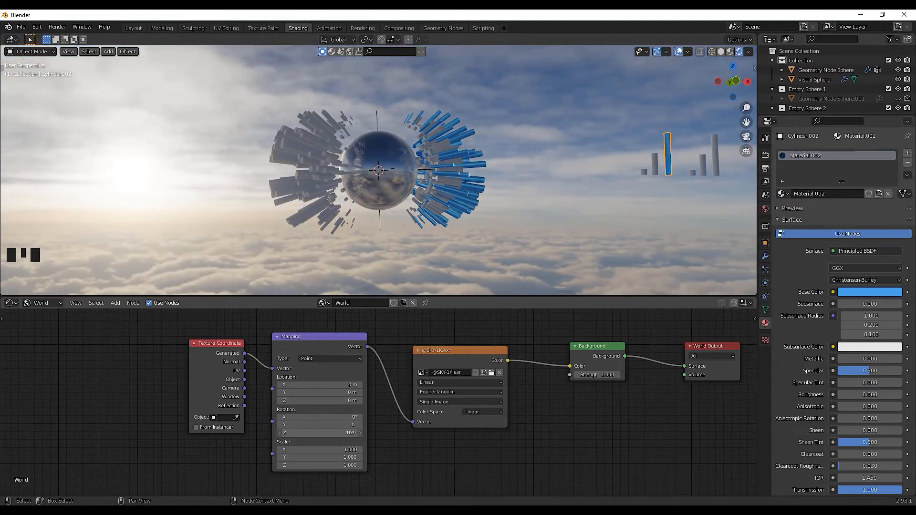
scroll(260, 433, "down", 1)
scroll(538, 162, "up", 3)
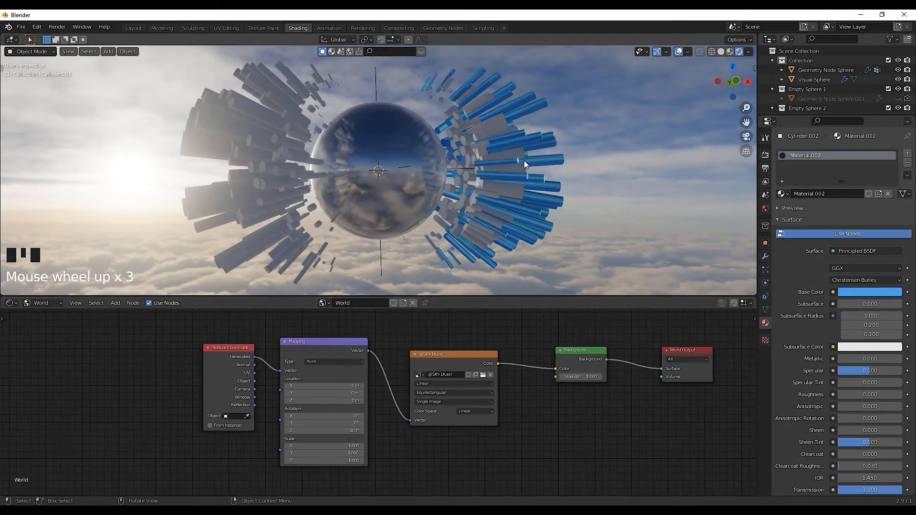
scroll(518, 164, "down", 3)
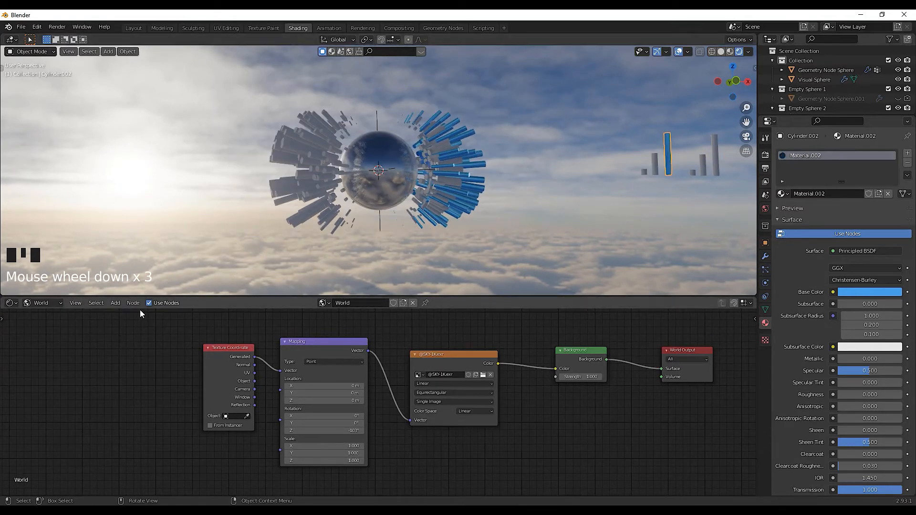
Return to the object materials and assign the blue Material.002 to the medium and smallest cylinders of the first group
left_click(43, 314)
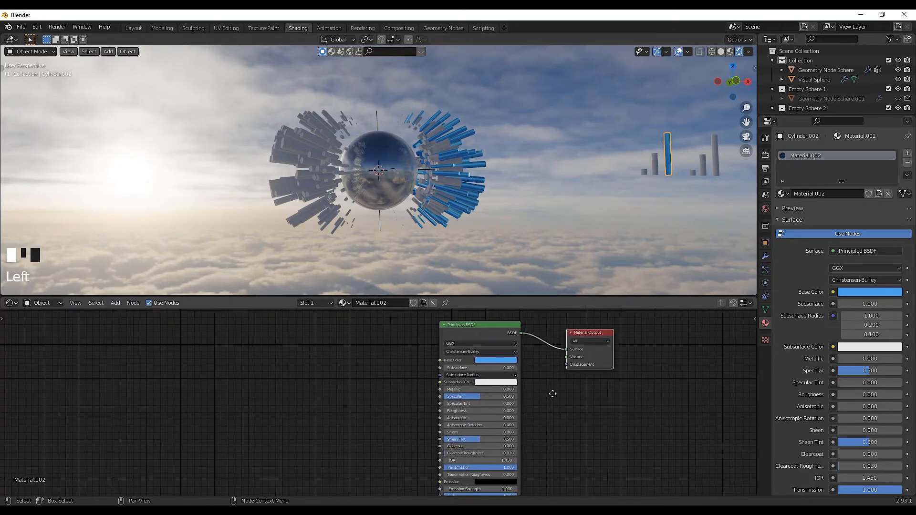
left_click(656, 172)
left_click(359, 303)
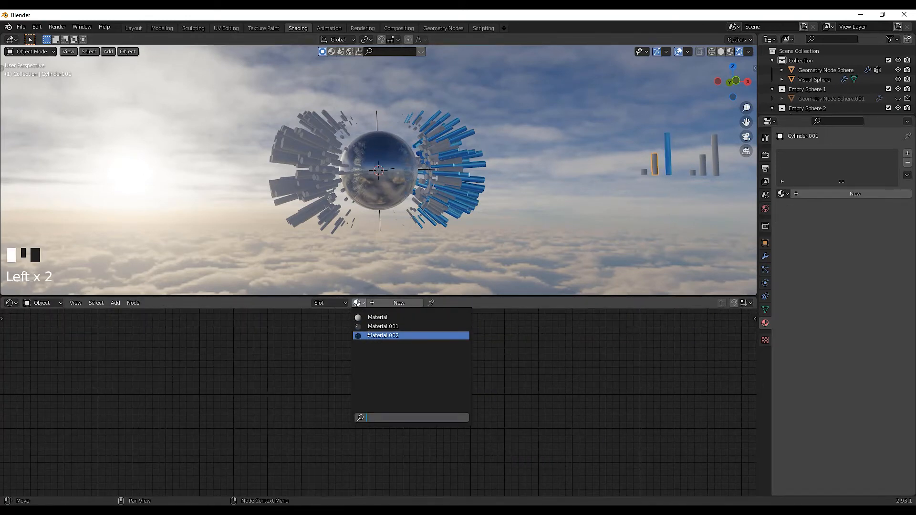
left_click(382, 333)
left_click(644, 173)
left_click(338, 303)
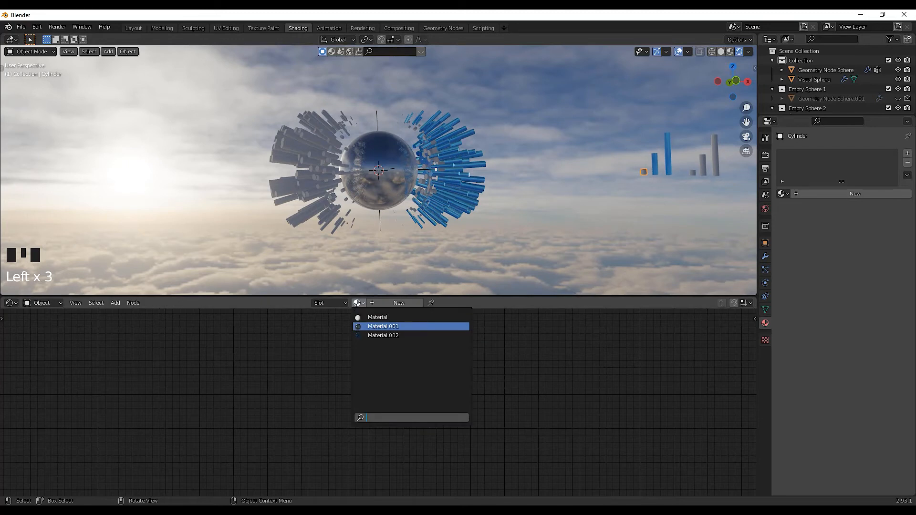
left_click(363, 336)
scroll(450, 159, "up", 2)
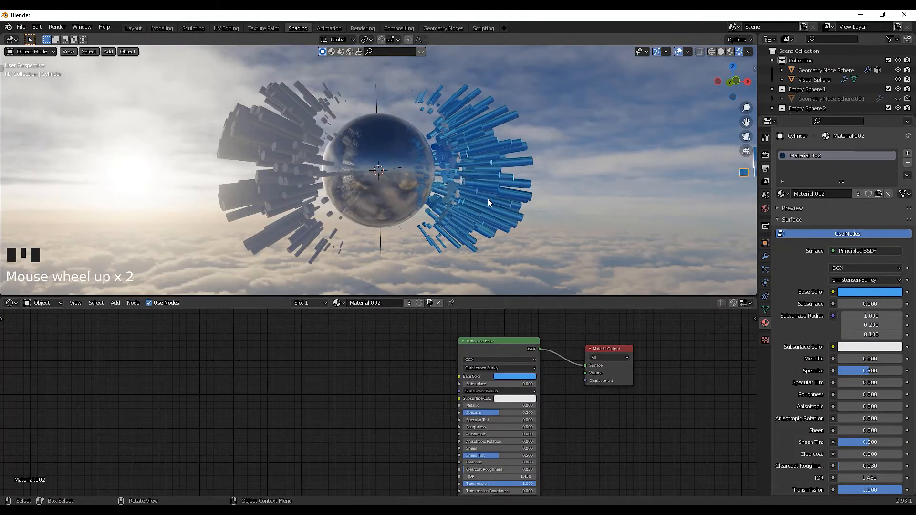
Create a new material for the tallest cylinder of the second group with roughness 0 and transmission 1
scroll(486, 201, "down", 2)
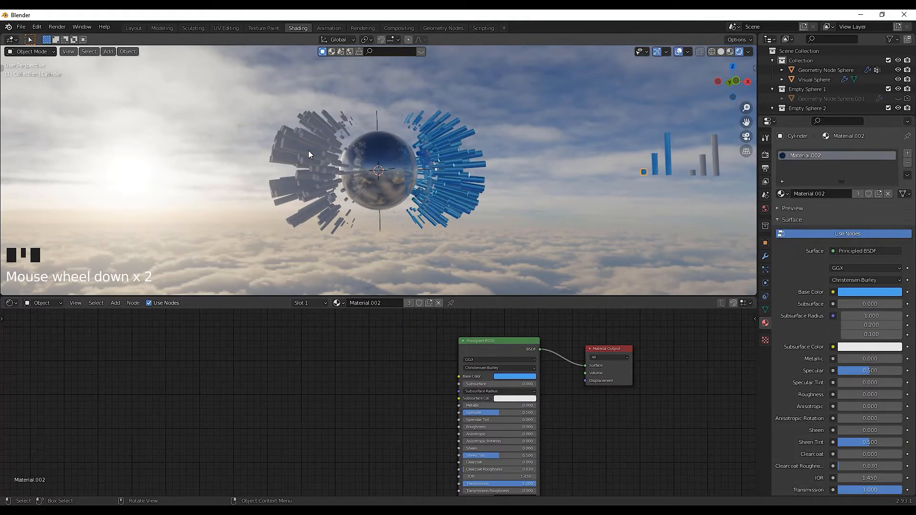
left_click(469, 156)
left_click(714, 165)
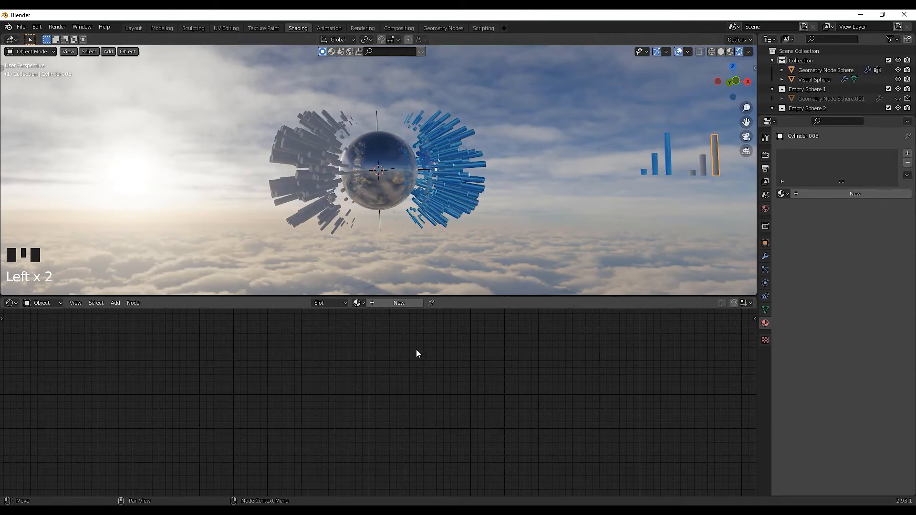
left_click(399, 303)
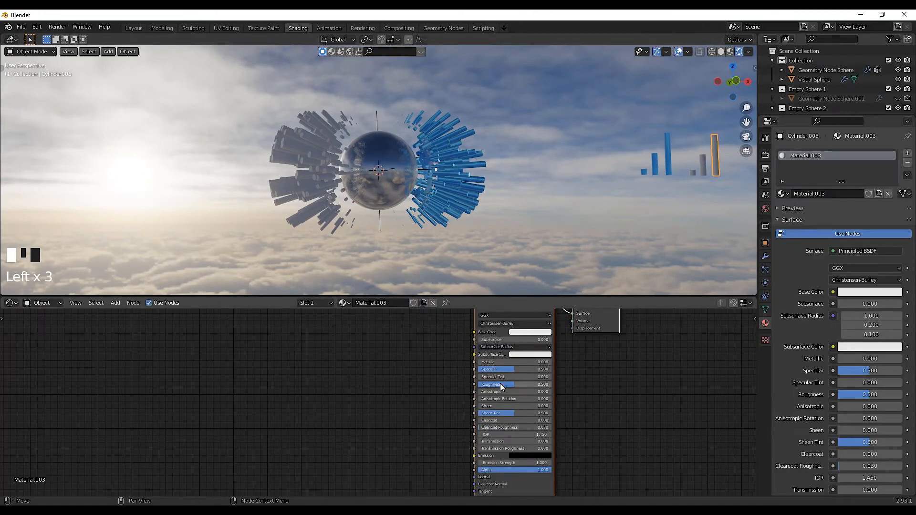
middle_click_drag(477, 386, 498, 408)
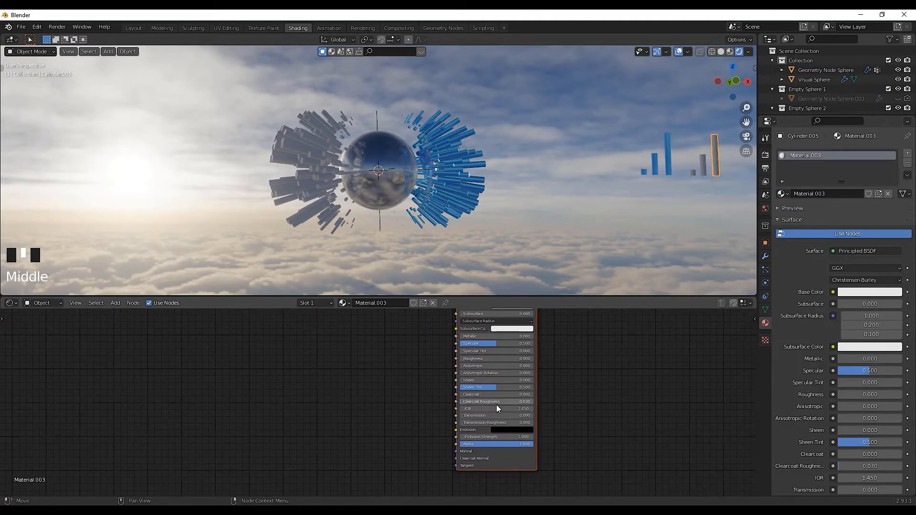
left_click_drag(492, 416, 577, 419)
scroll(558, 370, "up", 4)
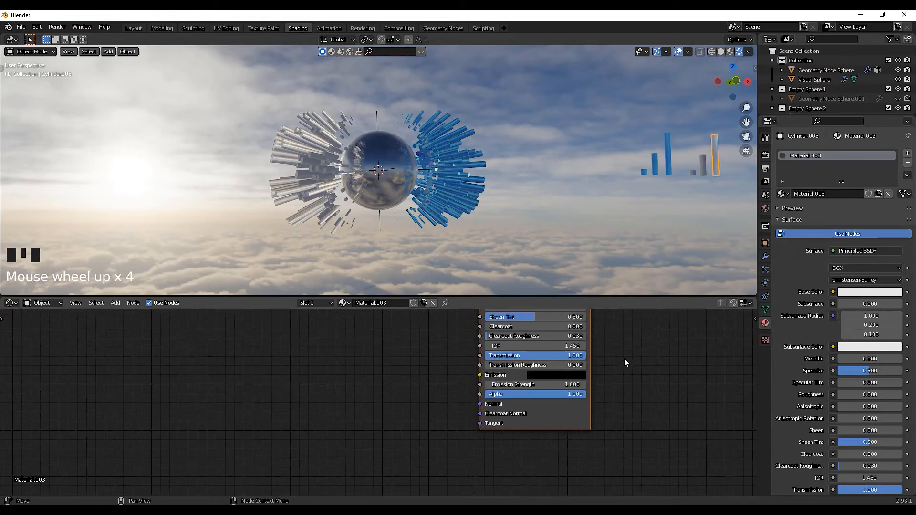
Set the new material's base color to orange, with hue 0.029, saturation 0.912 and value 0.800
middle_click_drag(539, 453, 530, 417)
left_click(494, 372)
left_click_drag(483, 288, 479, 304)
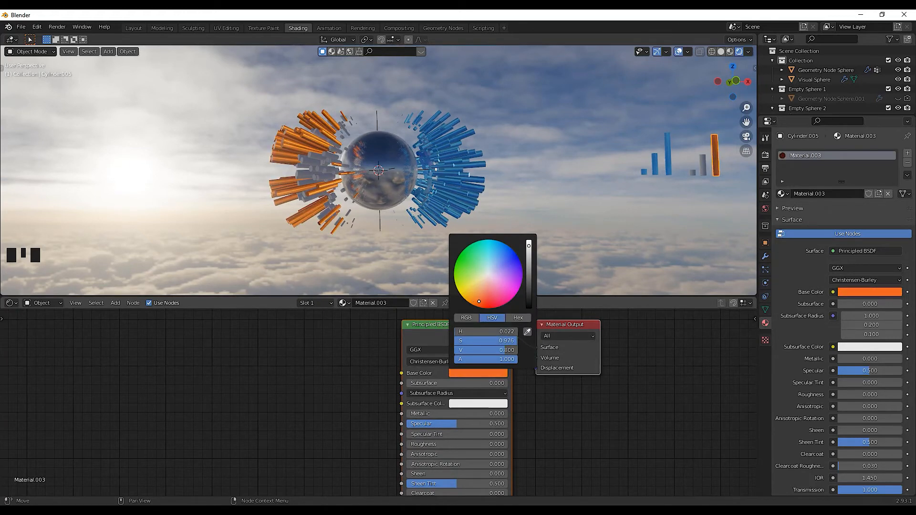
left_click_drag(479, 302, 483, 295)
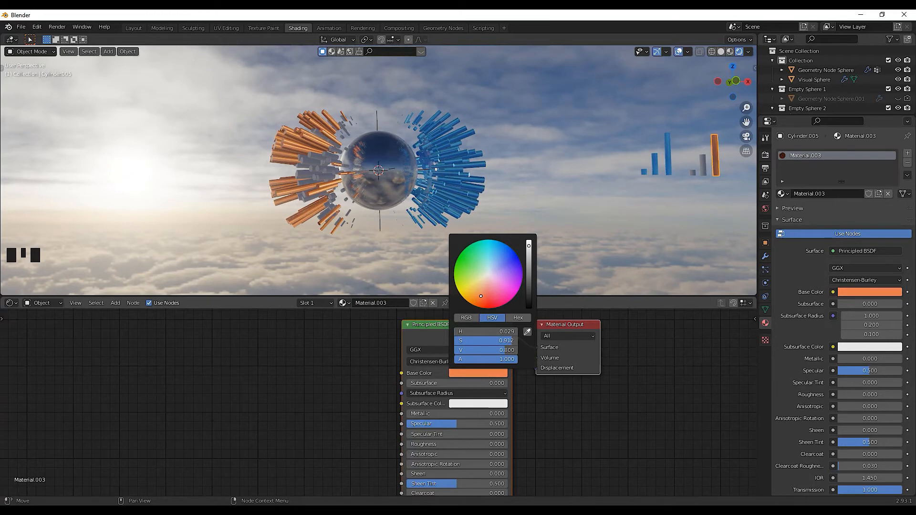
middle_click_drag(547, 418, 544, 373)
scroll(547, 376, "down", 1)
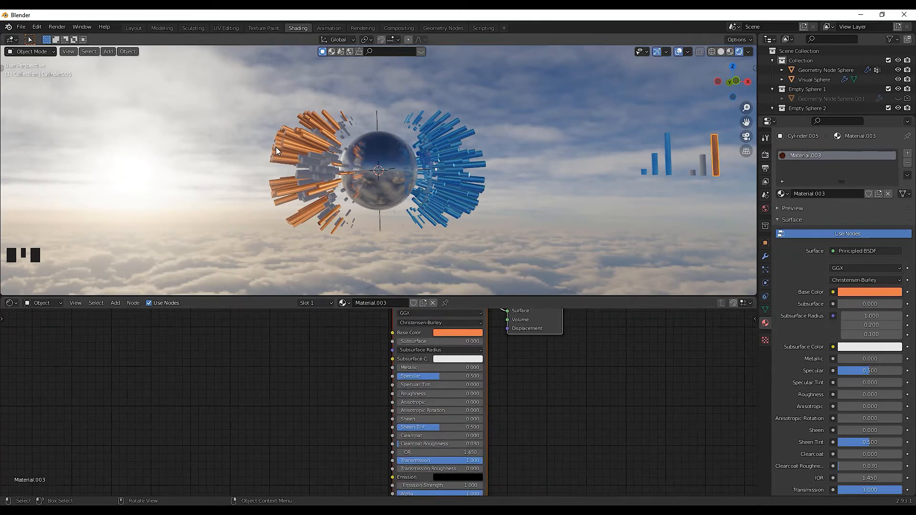
Assign the orange Material.003 to the medium and smallest cylinders of the second group
left_click(704, 162)
left_click(343, 303)
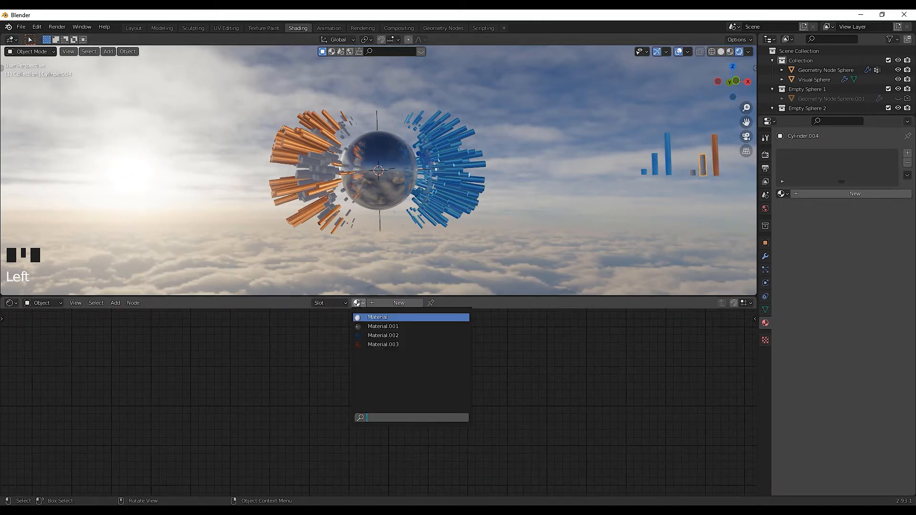
left_click(377, 344)
left_click(692, 173)
left_click(356, 303)
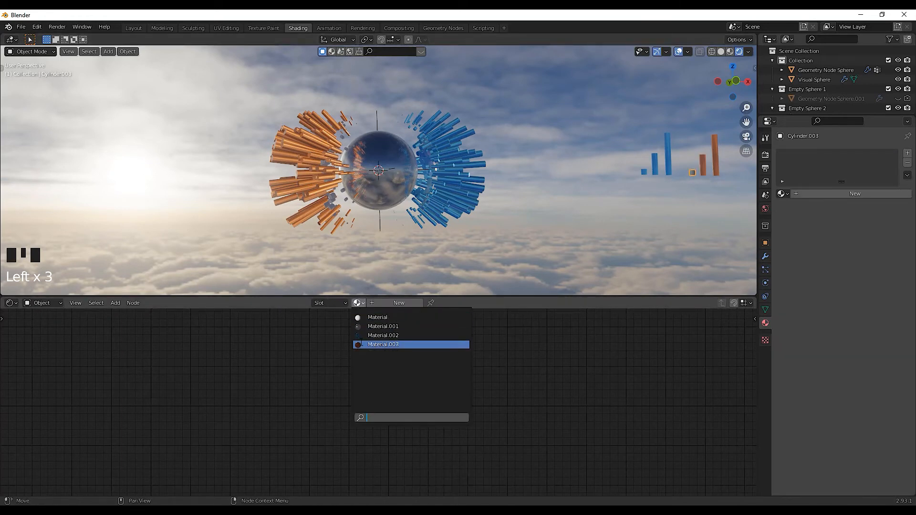
left_click(377, 343)
scroll(537, 395, "down", 1)
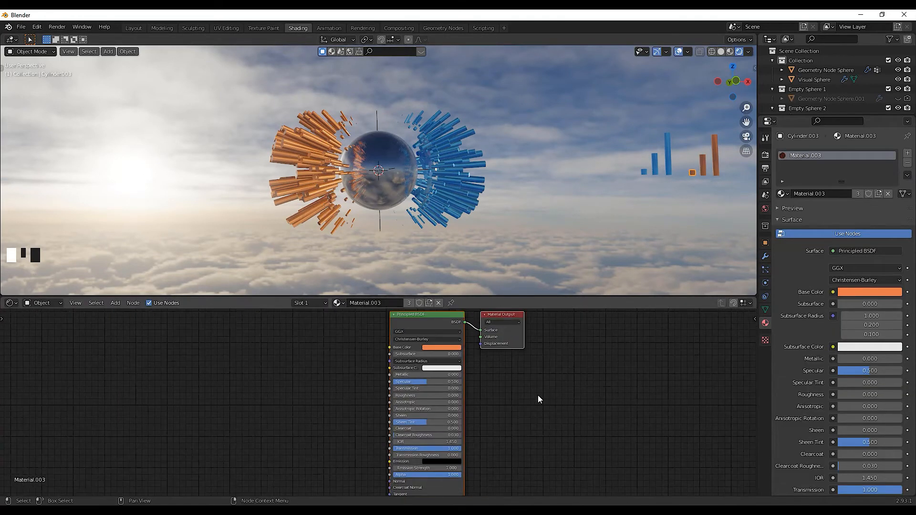
Switch to the Layout workspace with rendered viewport shading and play the animation up to frame 81
left_click(131, 28)
left_click(738, 52)
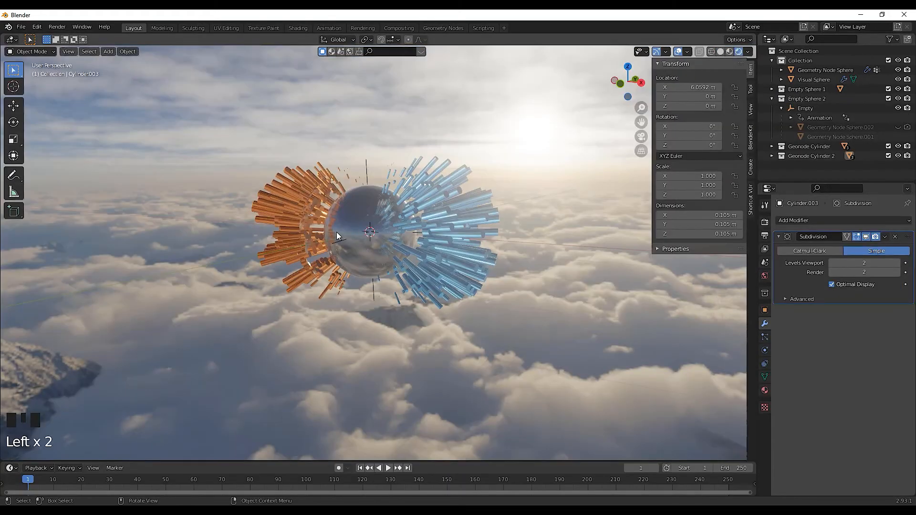
middle_click_drag(337, 232, 453, 228)
key("space")
scroll(425, 248, "down", 2)
key("space")
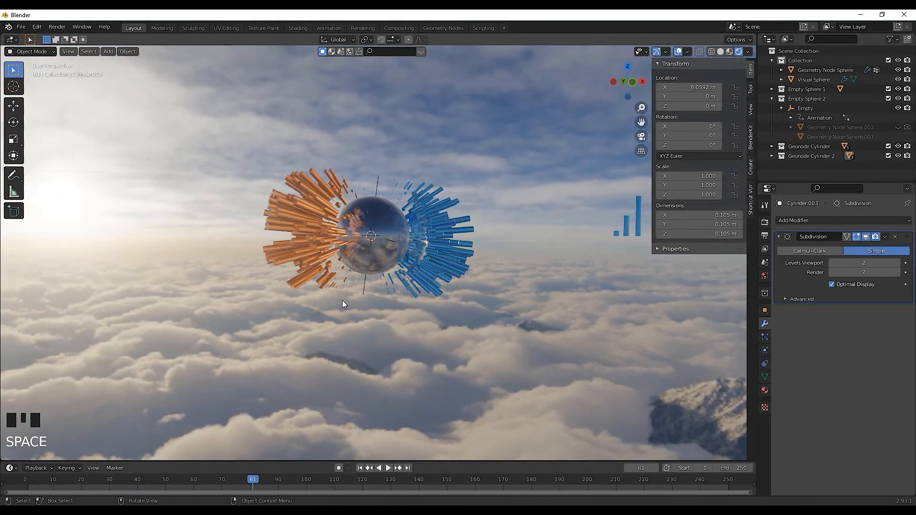
Add a camera and align it to a slightly more distant front view of the sphere and both cylinder groups
key("shift+a")
left_click(307, 442)
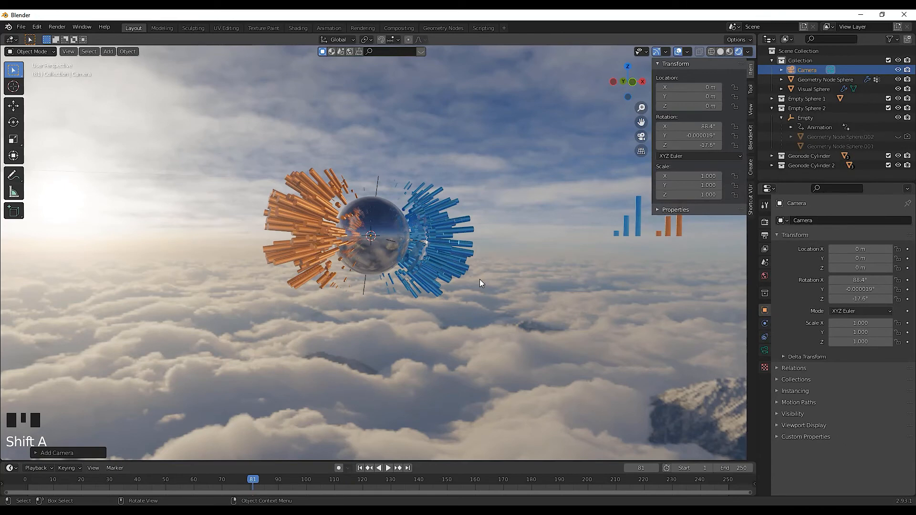
middle_click_drag(480, 283, 522, 178)
scroll(456, 247, "down", 1)
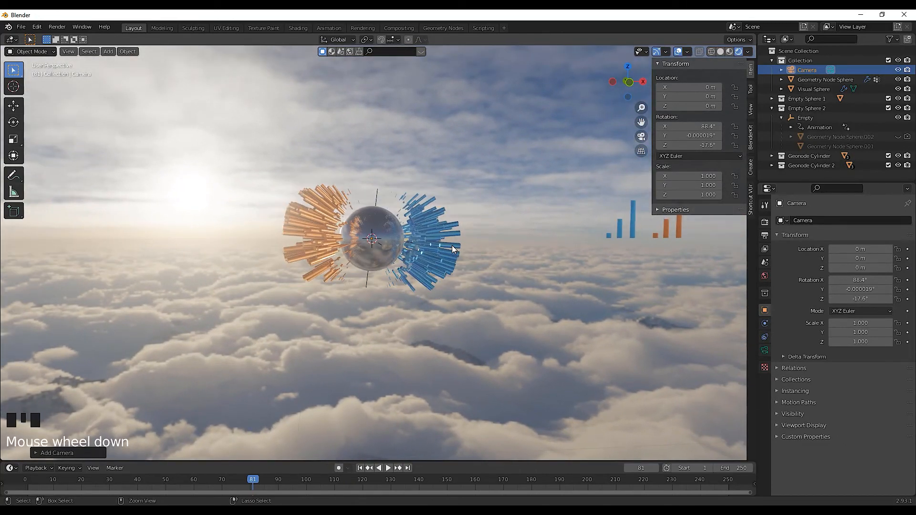
key("ctrl+alt+KP_0")
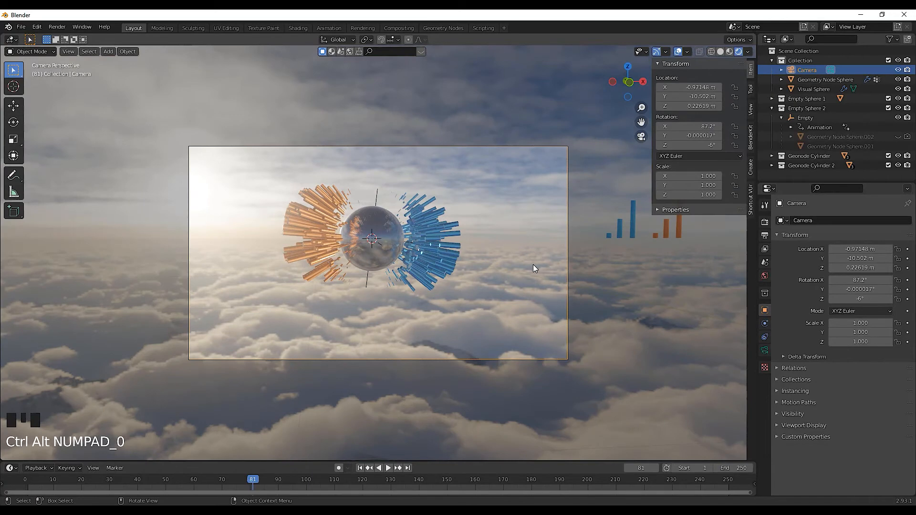
Re-aim the camera with walk navigation to about 89.2° on X and -5.1° on Z, and hide the sidebar
key("shift+grave")
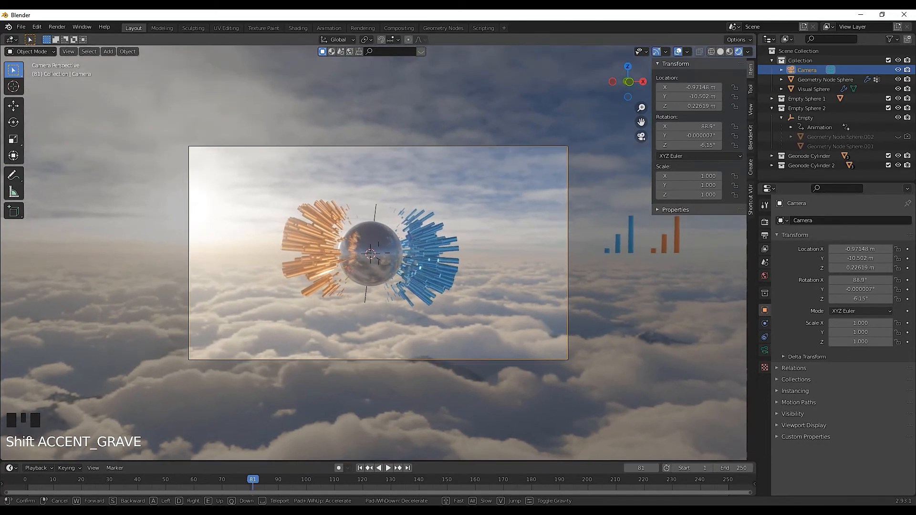
scroll(380, 257, "up", 3)
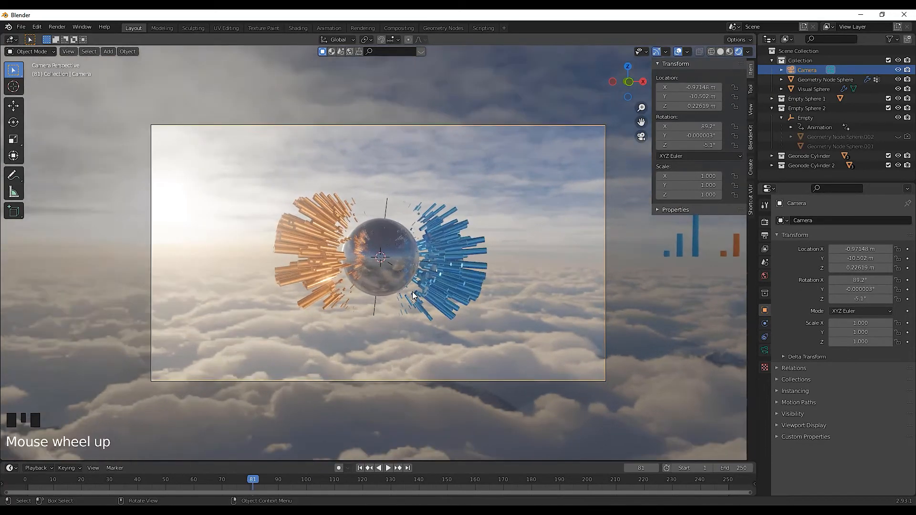
scroll(413, 290, "down", 1)
key("n")
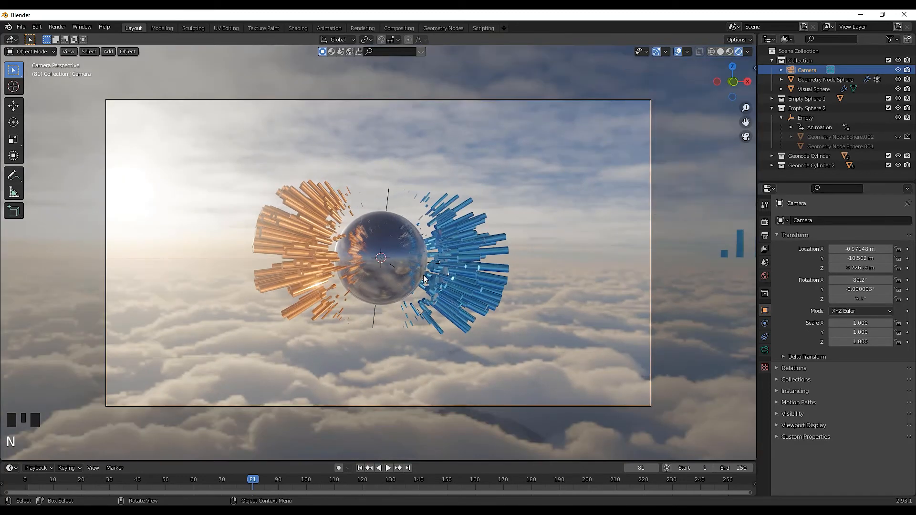
scroll(423, 273, "up", 1)
Play the animation through the camera, stop it and return to frame 1
key("space")
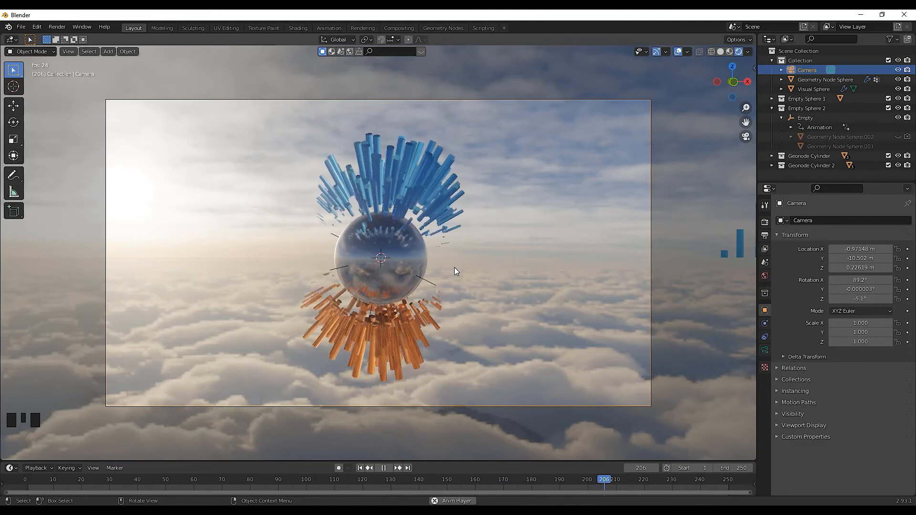
key("space")
left_click(359, 468)
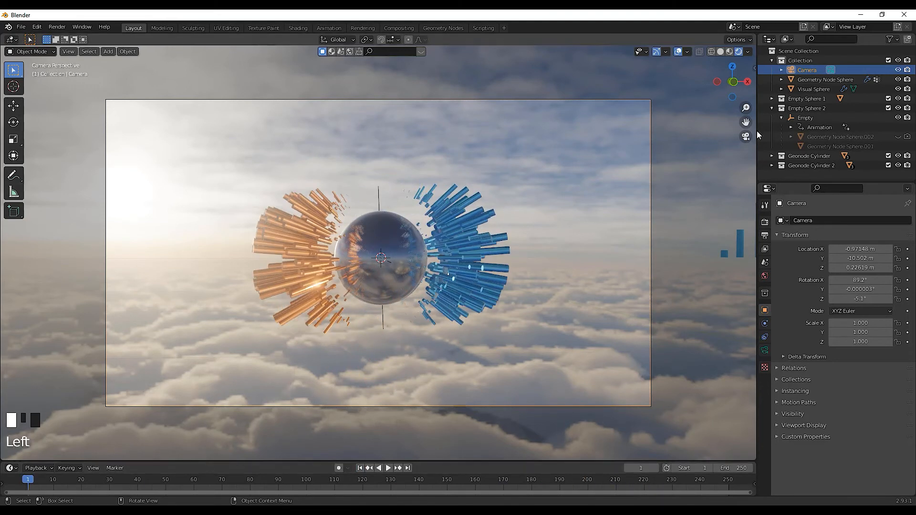
Enable the camera's depth of field, focused on the Visual Sphere with an F-Stop of 1.0
left_click(765, 350)
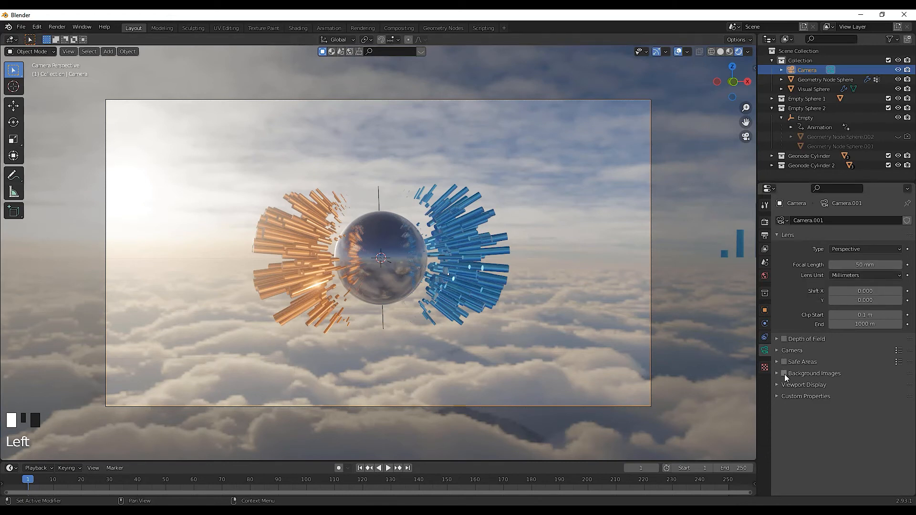
left_click(777, 339)
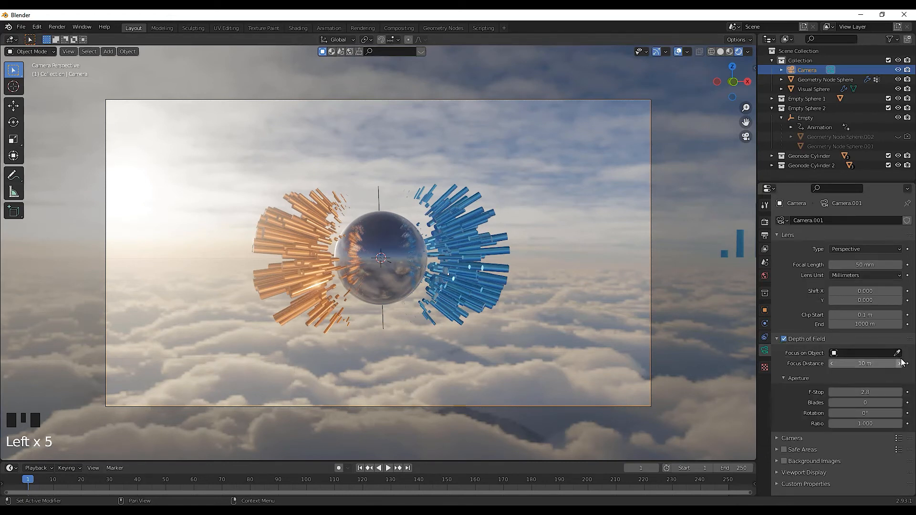
left_click(392, 236)
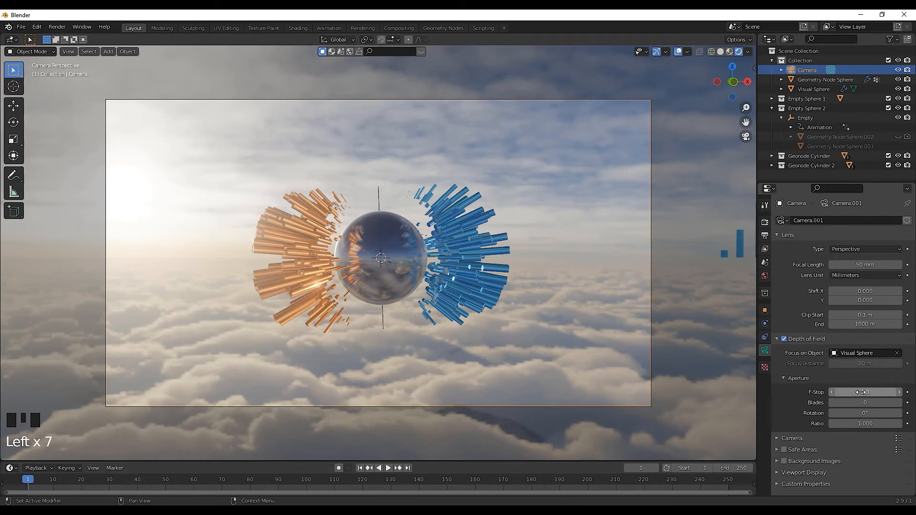
left_click_drag(861, 392, 811, 392)
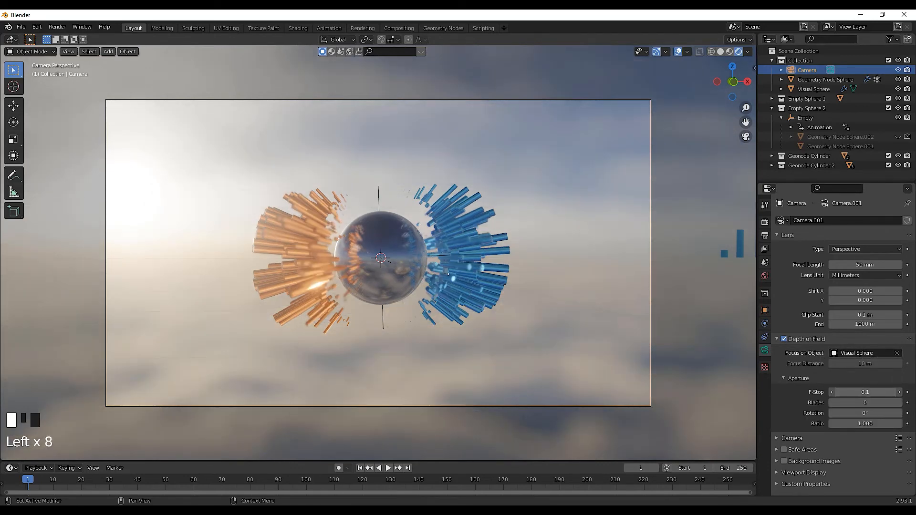
left_click(899, 392)
left_click(899, 393)
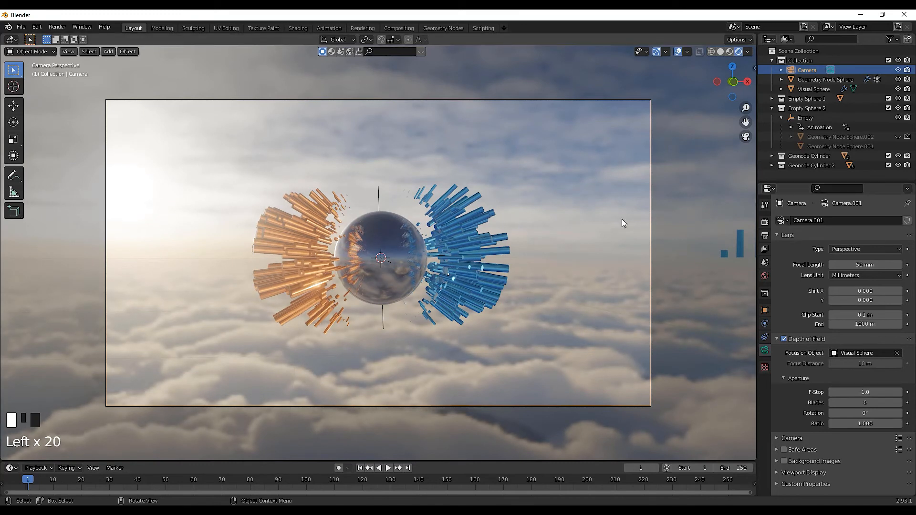
Try moving the camera closer to about -9.88 m on the Y axis, and undo the move
scroll(775, 123, "up", 2)
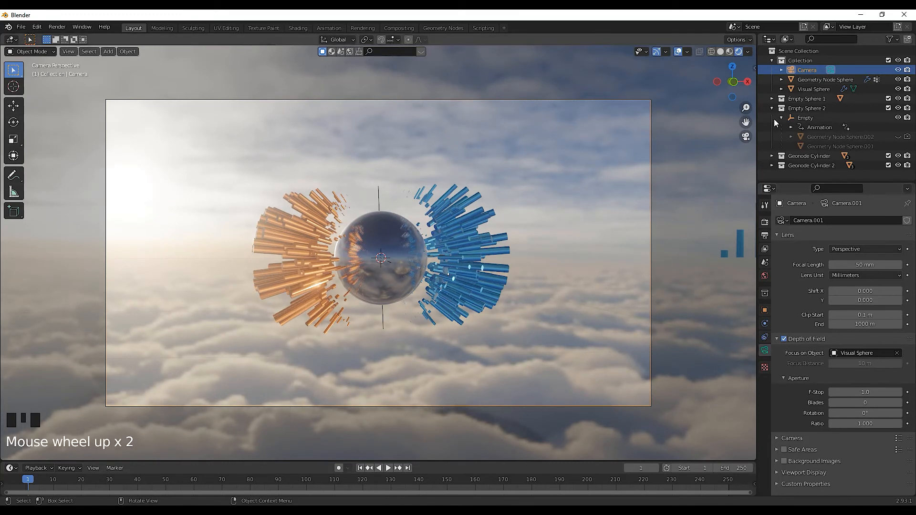
key("n")
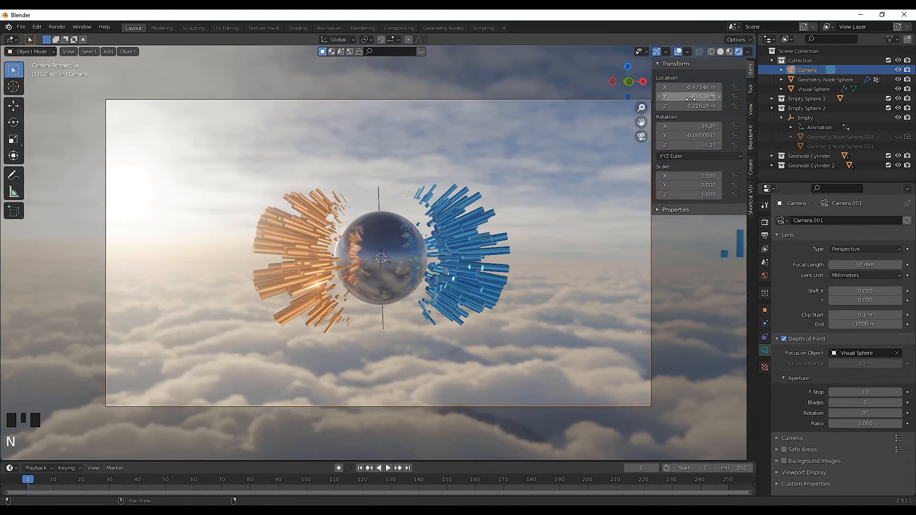
left_click_drag(692, 96, 664, 96)
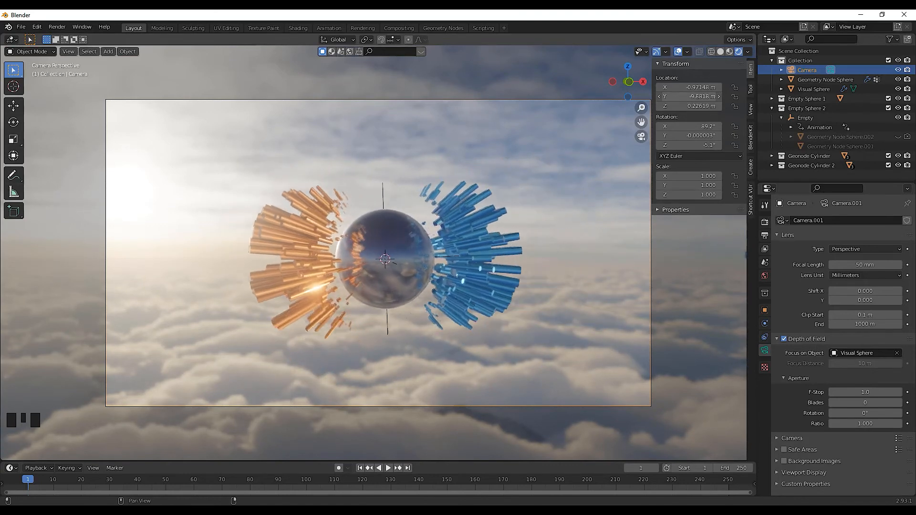
key("ctrl+z")
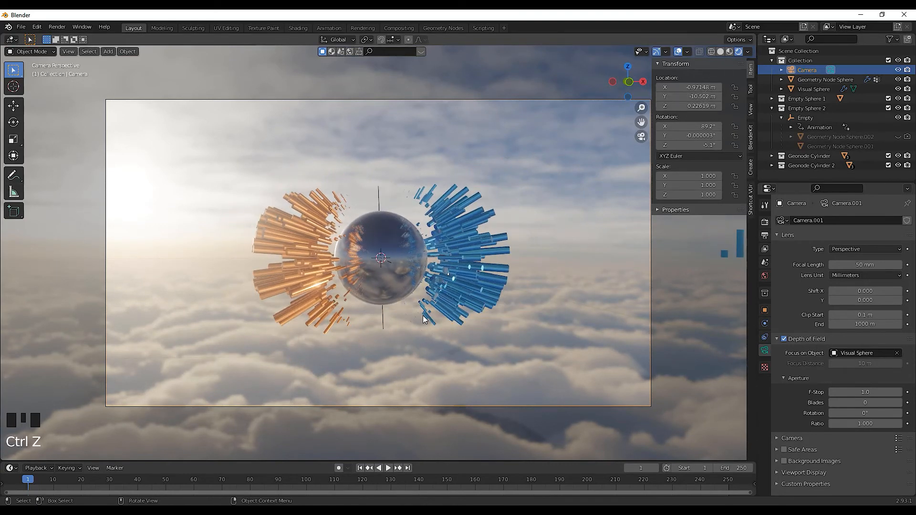
Move the camera forward with walk navigation into the sphere, to about X -0.116 m, Y -0.919 m and Z 0.083 m
key("shift+grave")
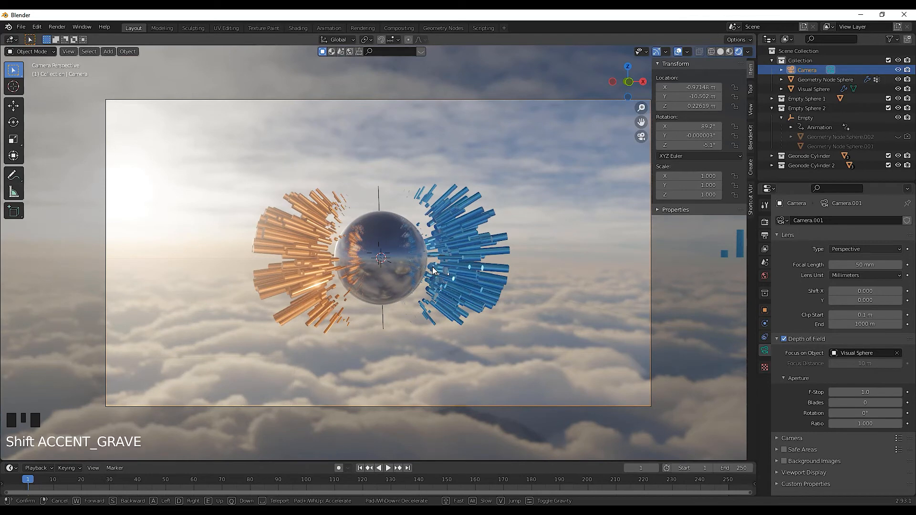
key("w")
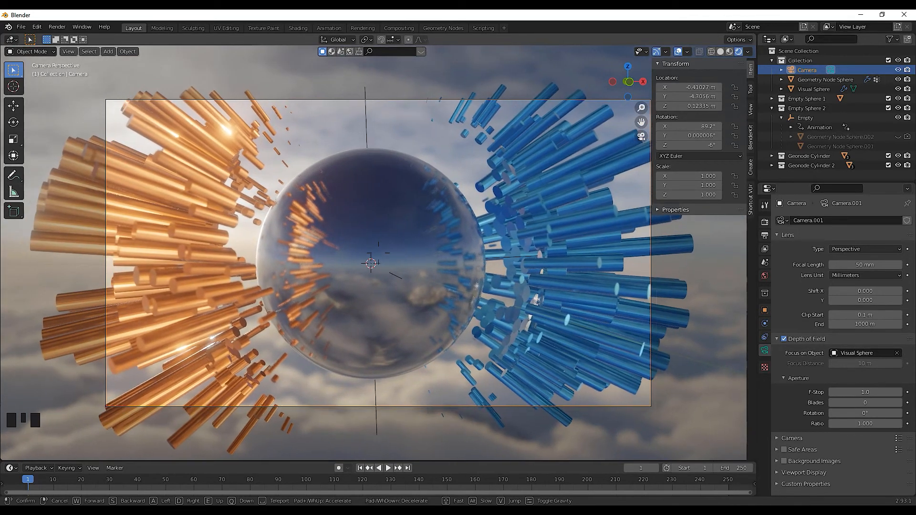
key("s")
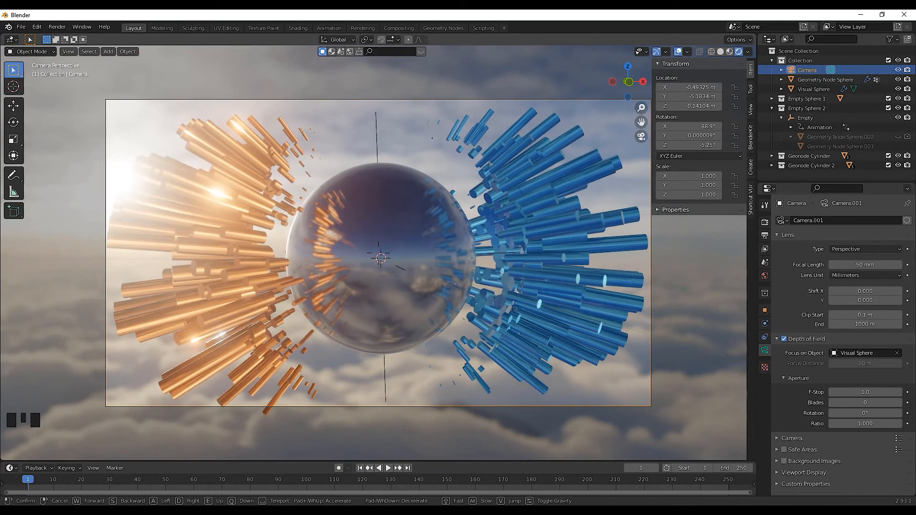
key("w")
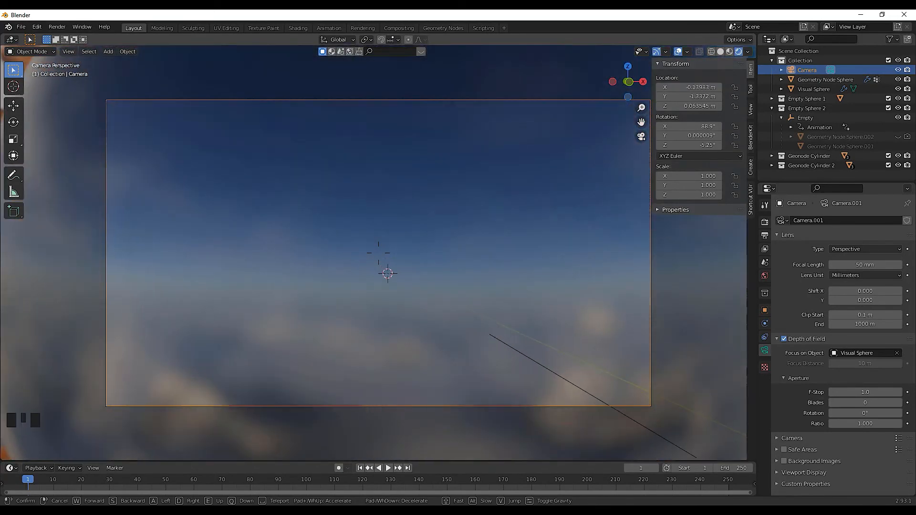
left_click(379, 253)
Insert keyframes for the camera's location and rotation at frame 1
right_click(680, 85)
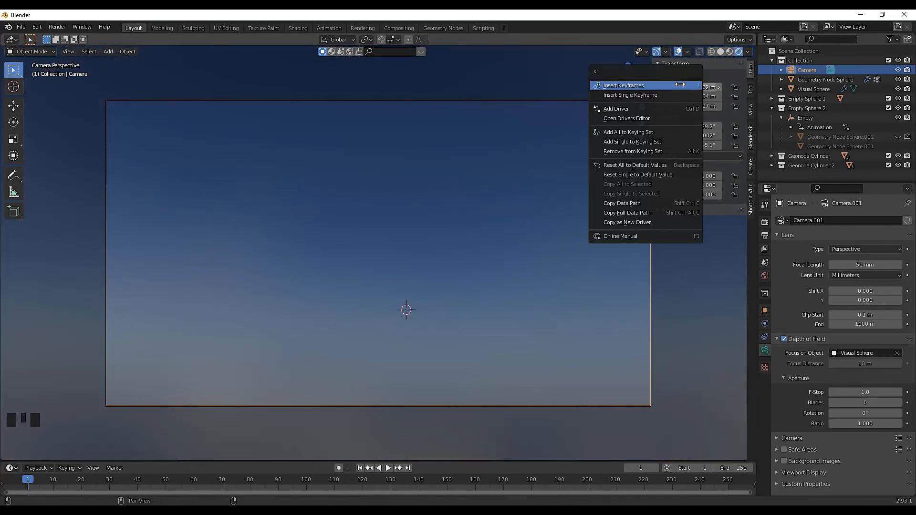
left_click(679, 85)
right_click(680, 137)
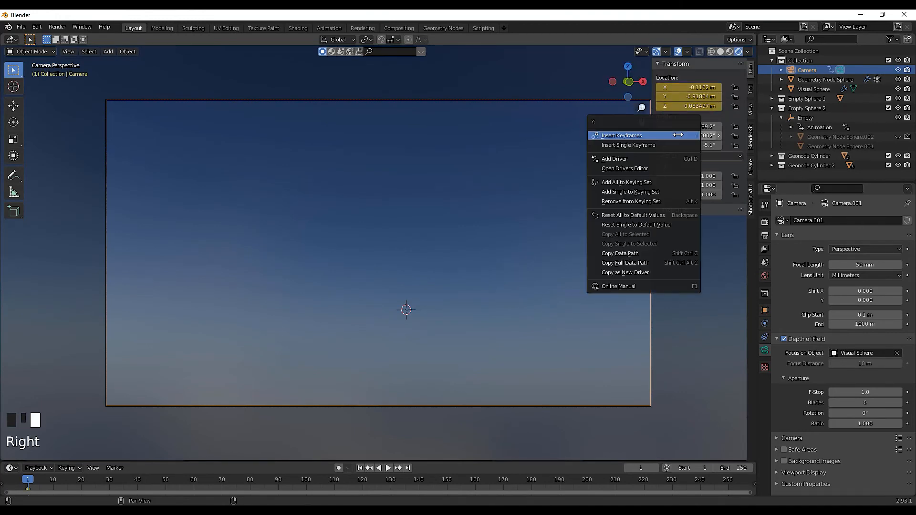
left_click(680, 136)
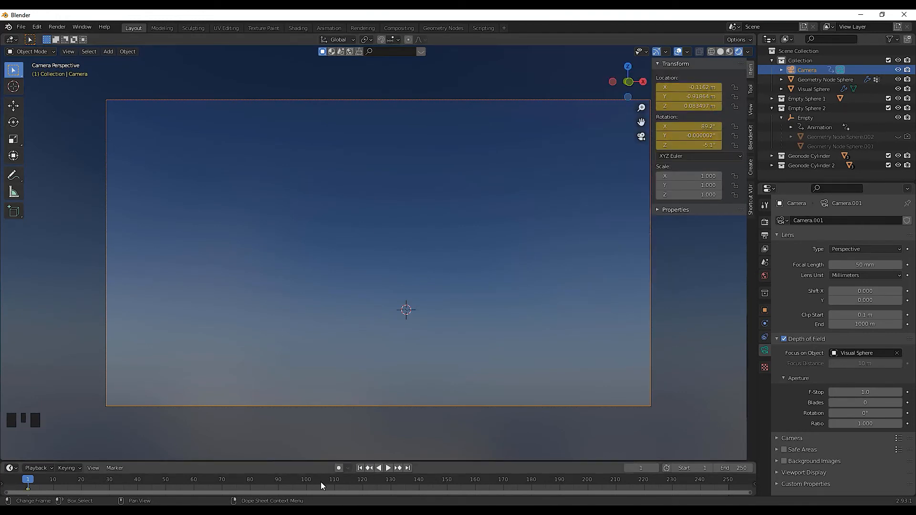
At frame 250, pull the camera straight back to about -16.8 m on the Y axis and keyframe its location
left_click_drag(304, 479, 344, 477)
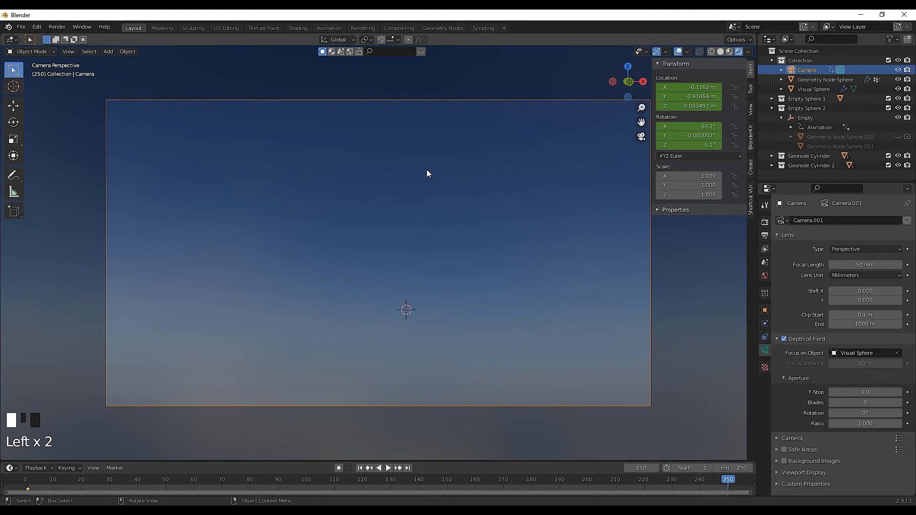
key("shift+grave")
key("s")
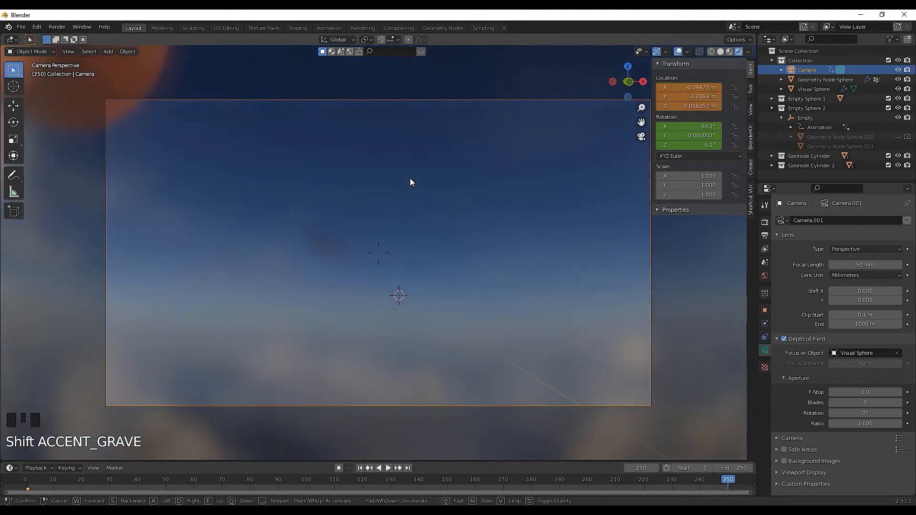
key("s")
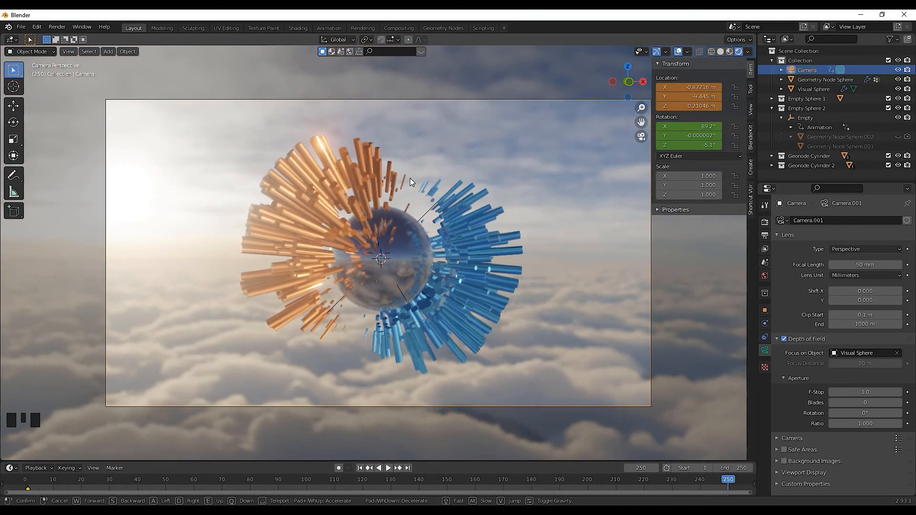
key("s")
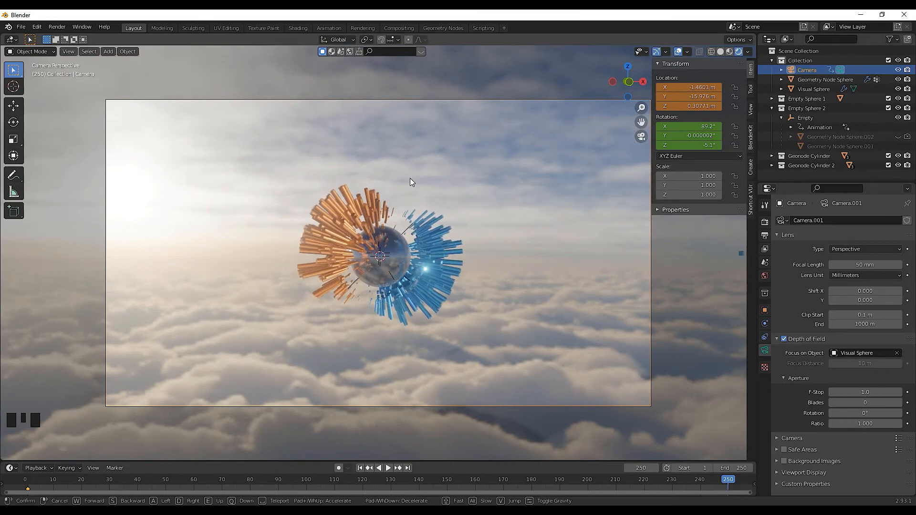
right_click(691, 98)
left_click(691, 98)
Align the camera to a closer, higher view of the sphere, and back it away to about Y -12.1 m and Z 2.42 m
middle_click_drag(410, 232, 455, 268)
scroll(397, 231, "up", 2)
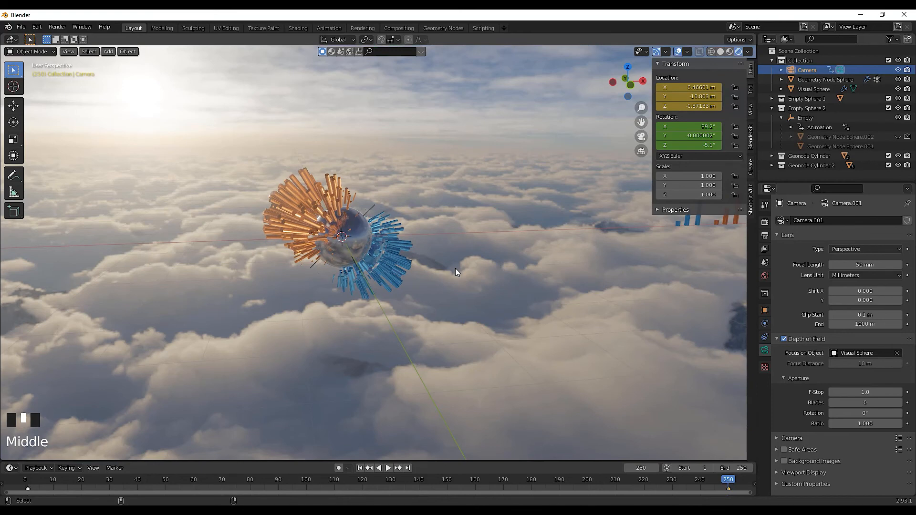
key("ctrl+alt+KP_0")
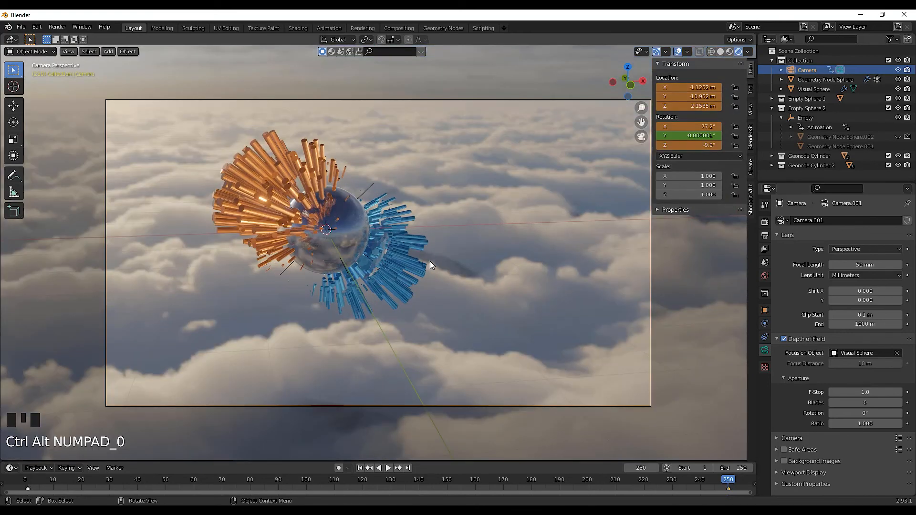
key("shift+grave")
key("s")
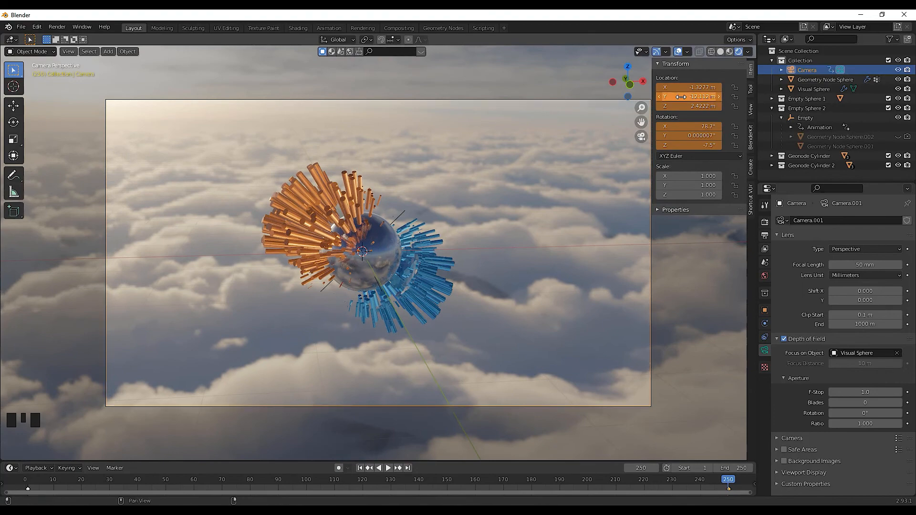
Insert keyframes for the camera's new location and rotation at frame 250
right_click(680, 97)
left_click(681, 97)
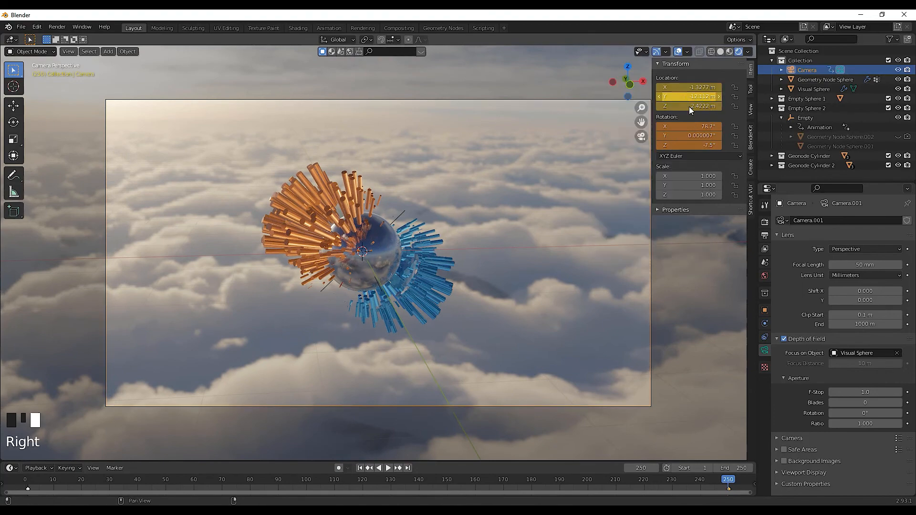
right_click(681, 133)
left_click(681, 132)
Play the camera animation from frame 1 and stop it partway through
left_click(359, 470)
key("space")
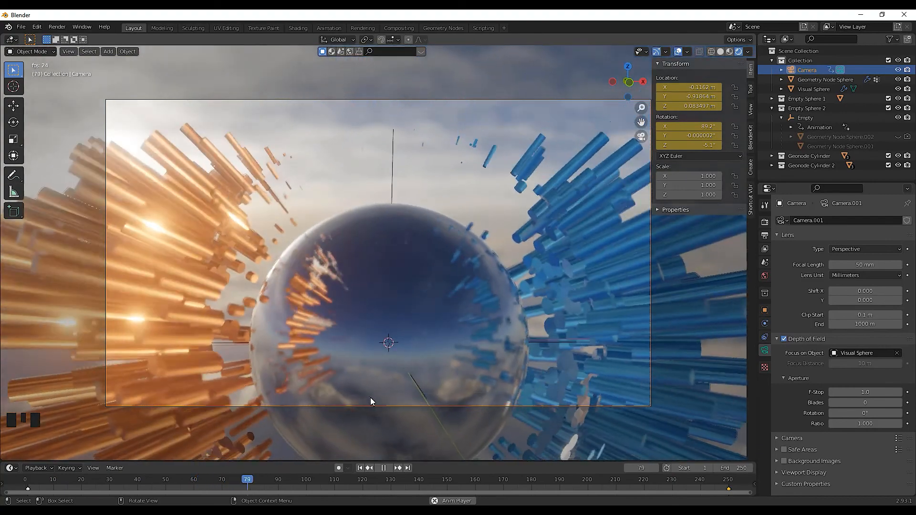
key("space")
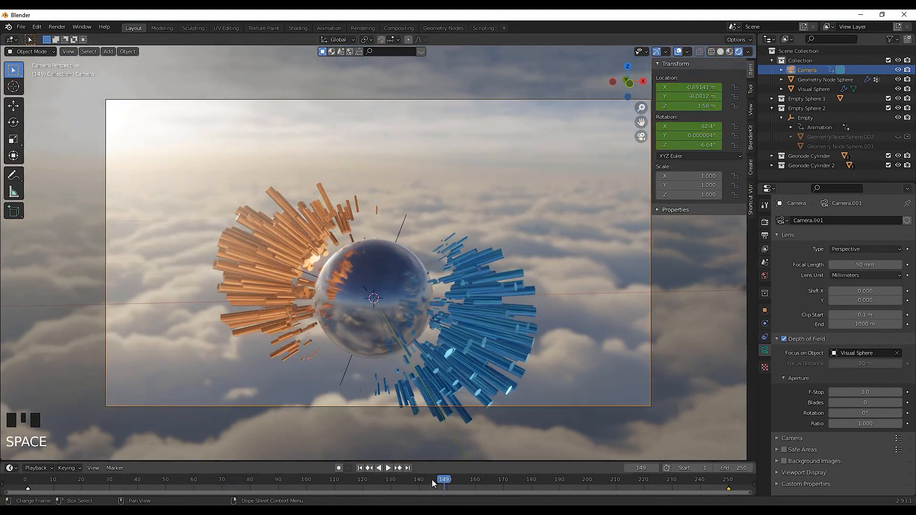
At frame 125, tilt the camera to about 79.3° on X to center the sphere, keyframe its rotation, and play the animation
left_click_drag(431, 481, 377, 483)
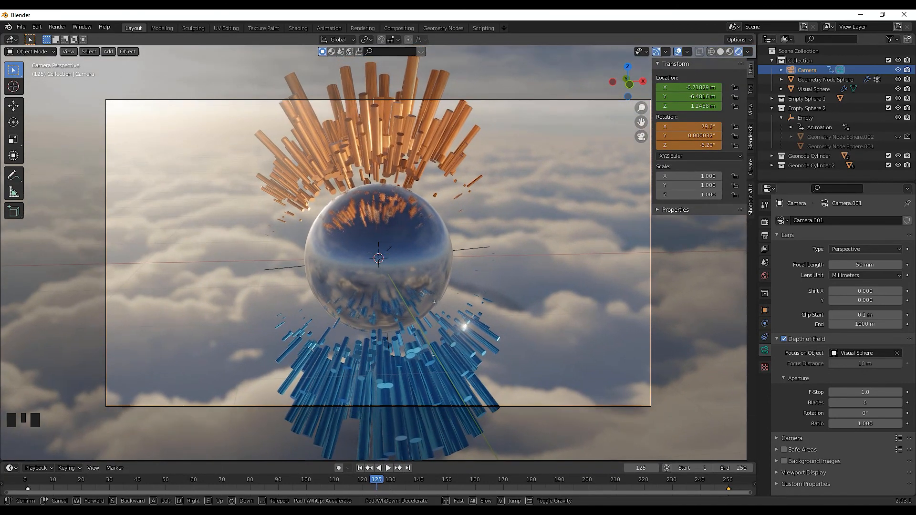
left_click(379, 257)
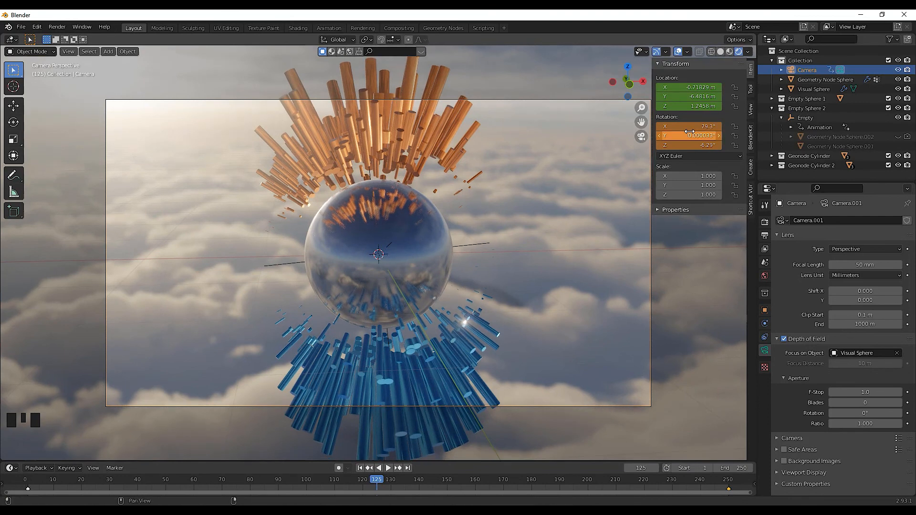
key("i")
key("space")
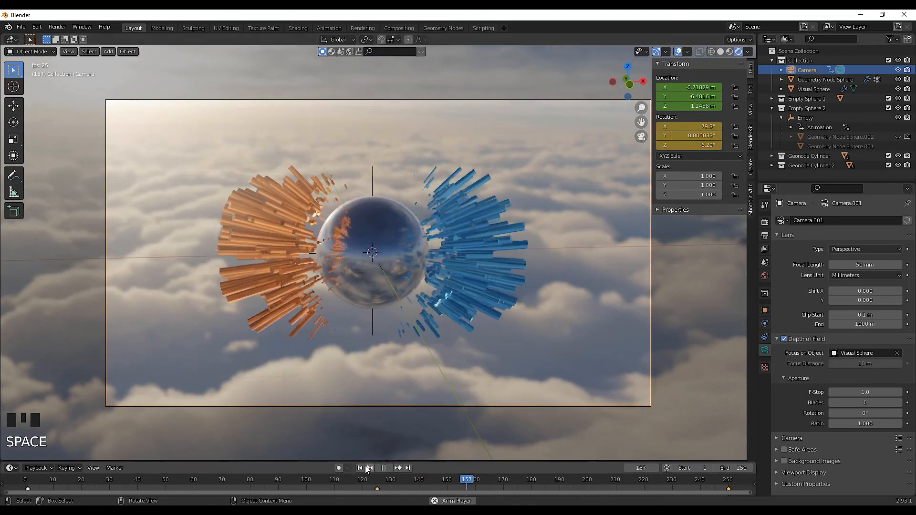